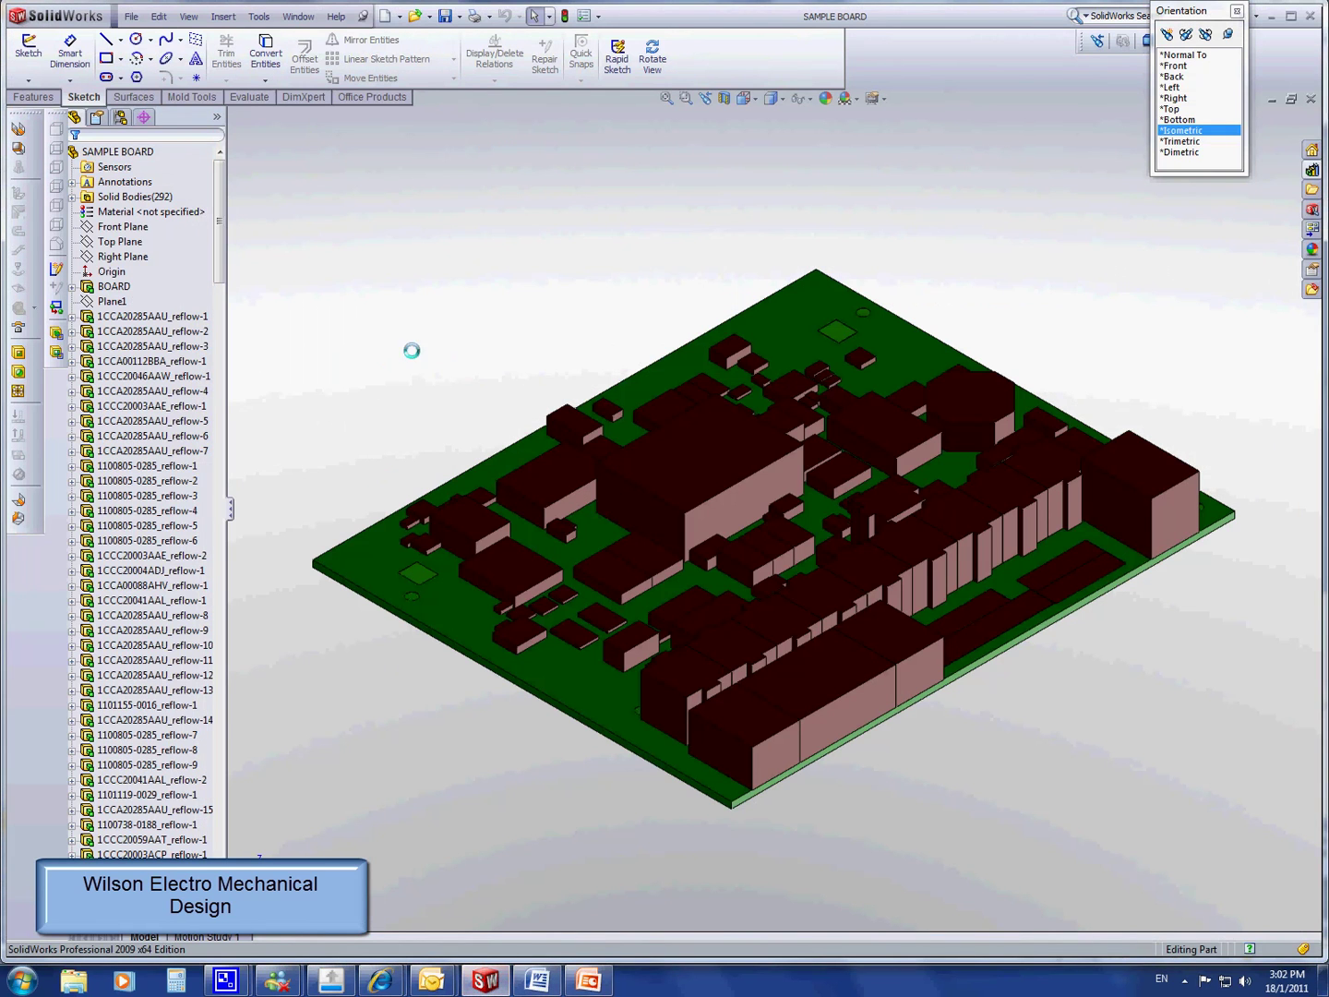
- Tilt the SAMPLE BOARD model with Rotate View to a steeper, near top-down angle
left_click(652, 57)
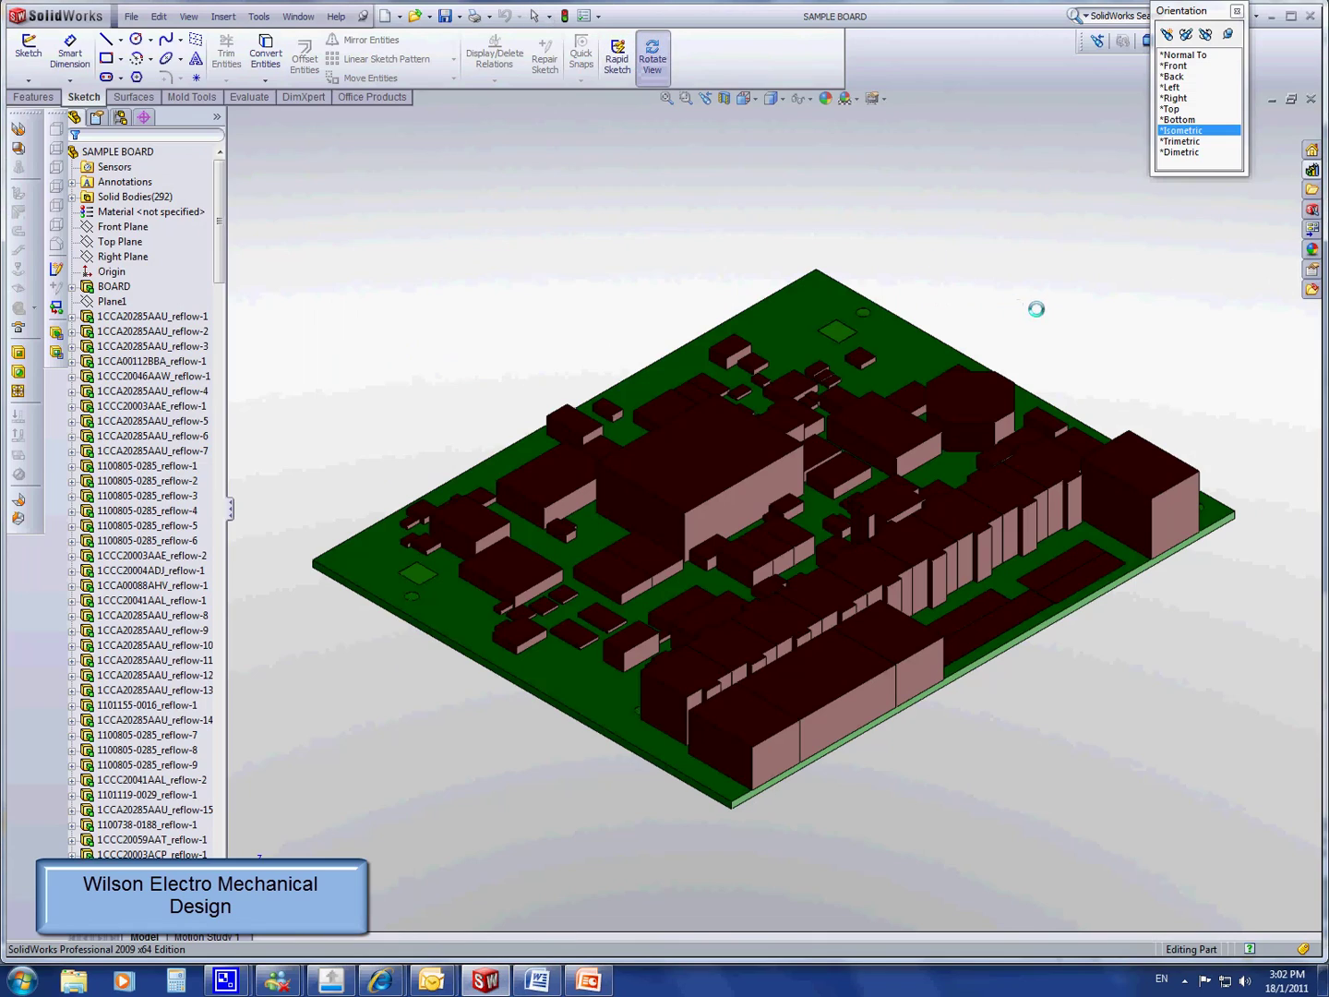
left_click_drag(1035, 308, 1065, 337)
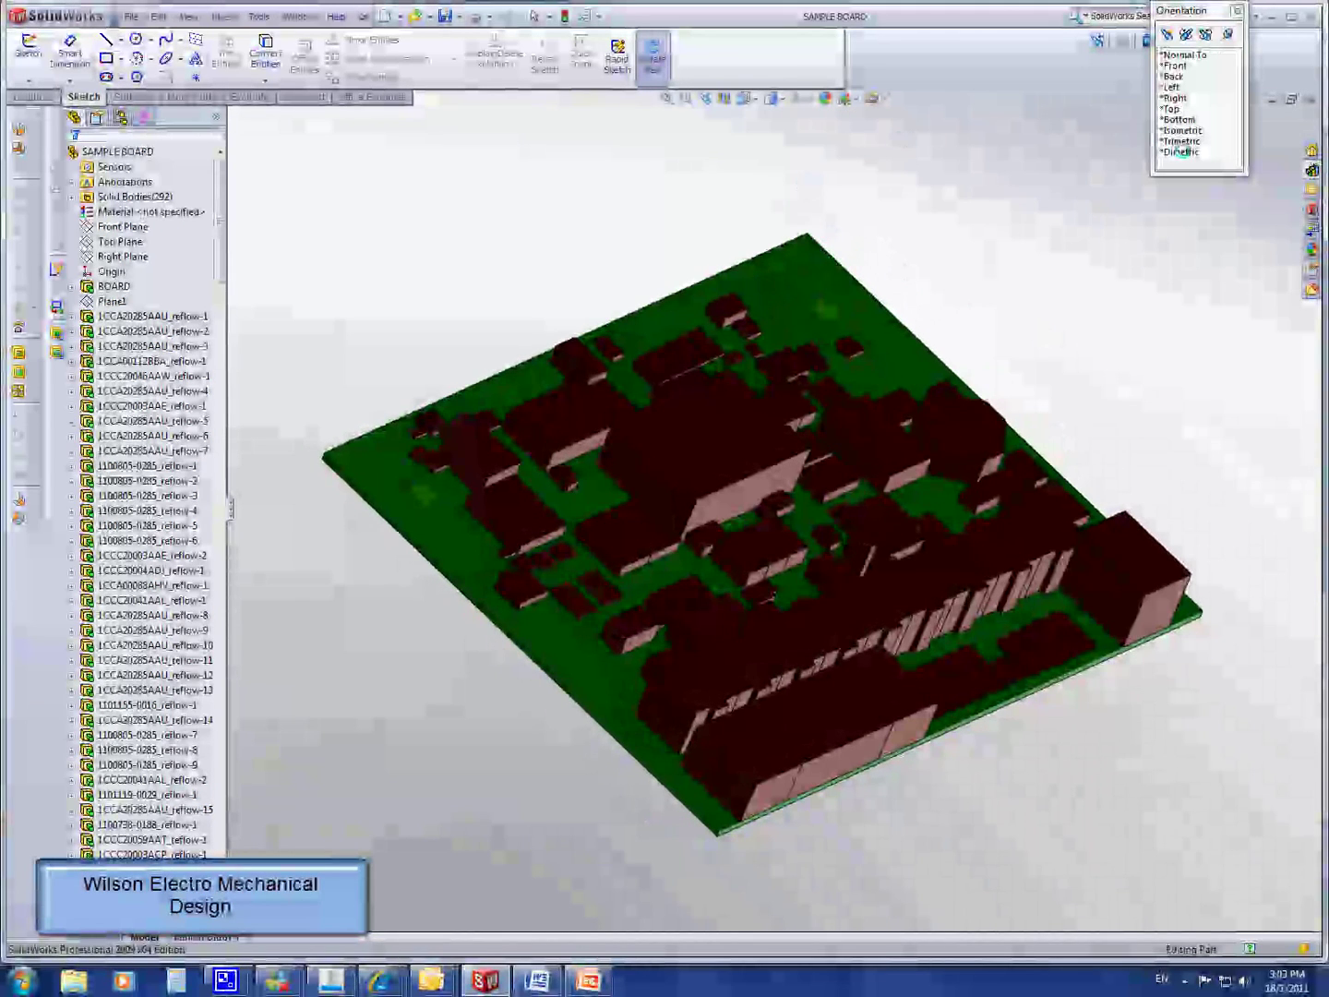
left_click(653, 53)
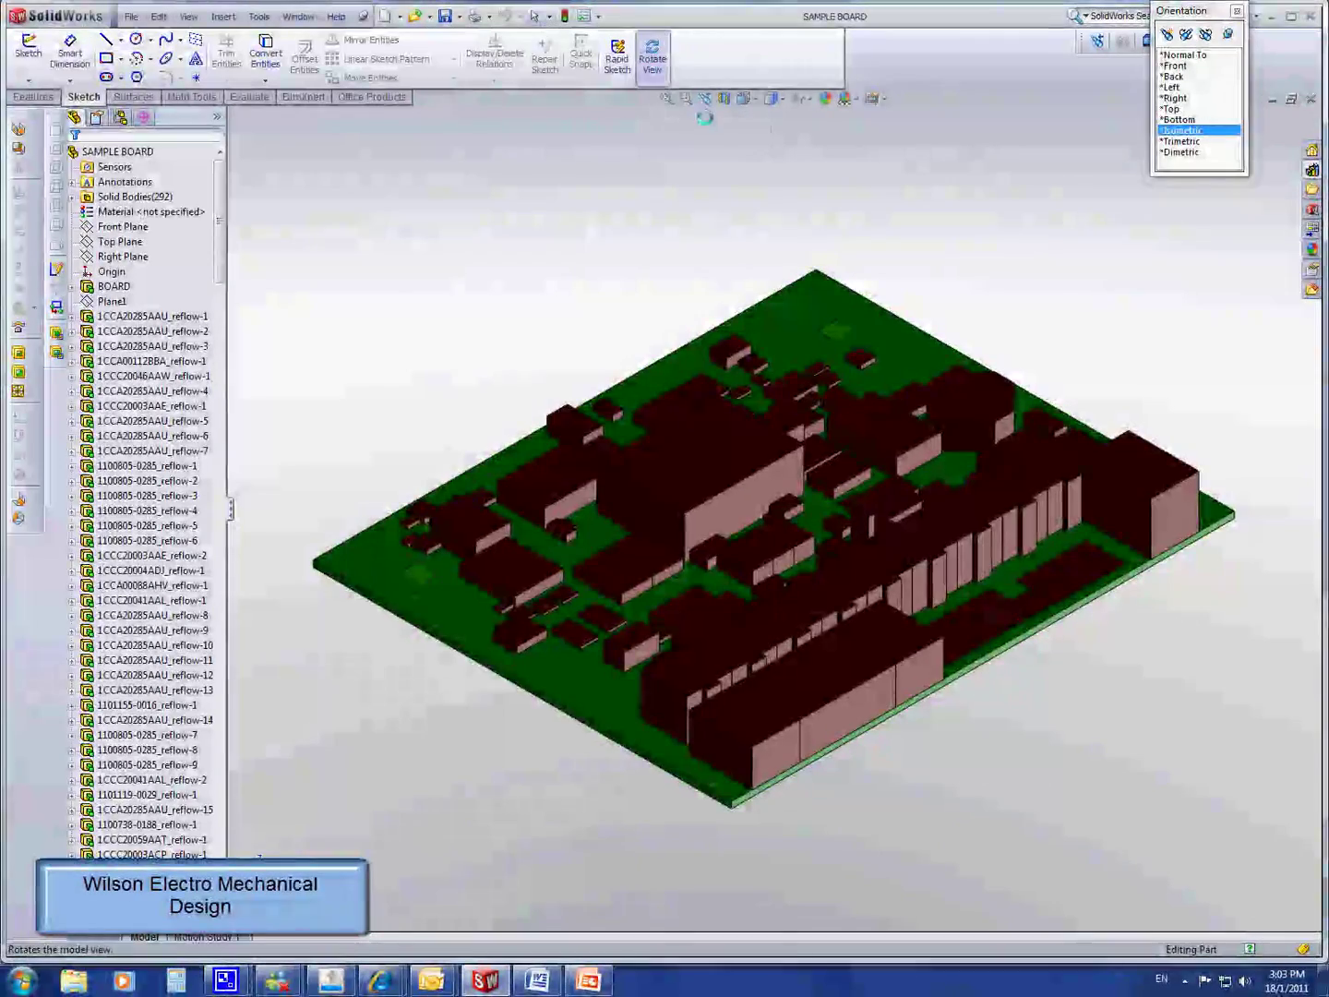
left_click(652, 60)
left_click_drag(1015, 318, 945, 358)
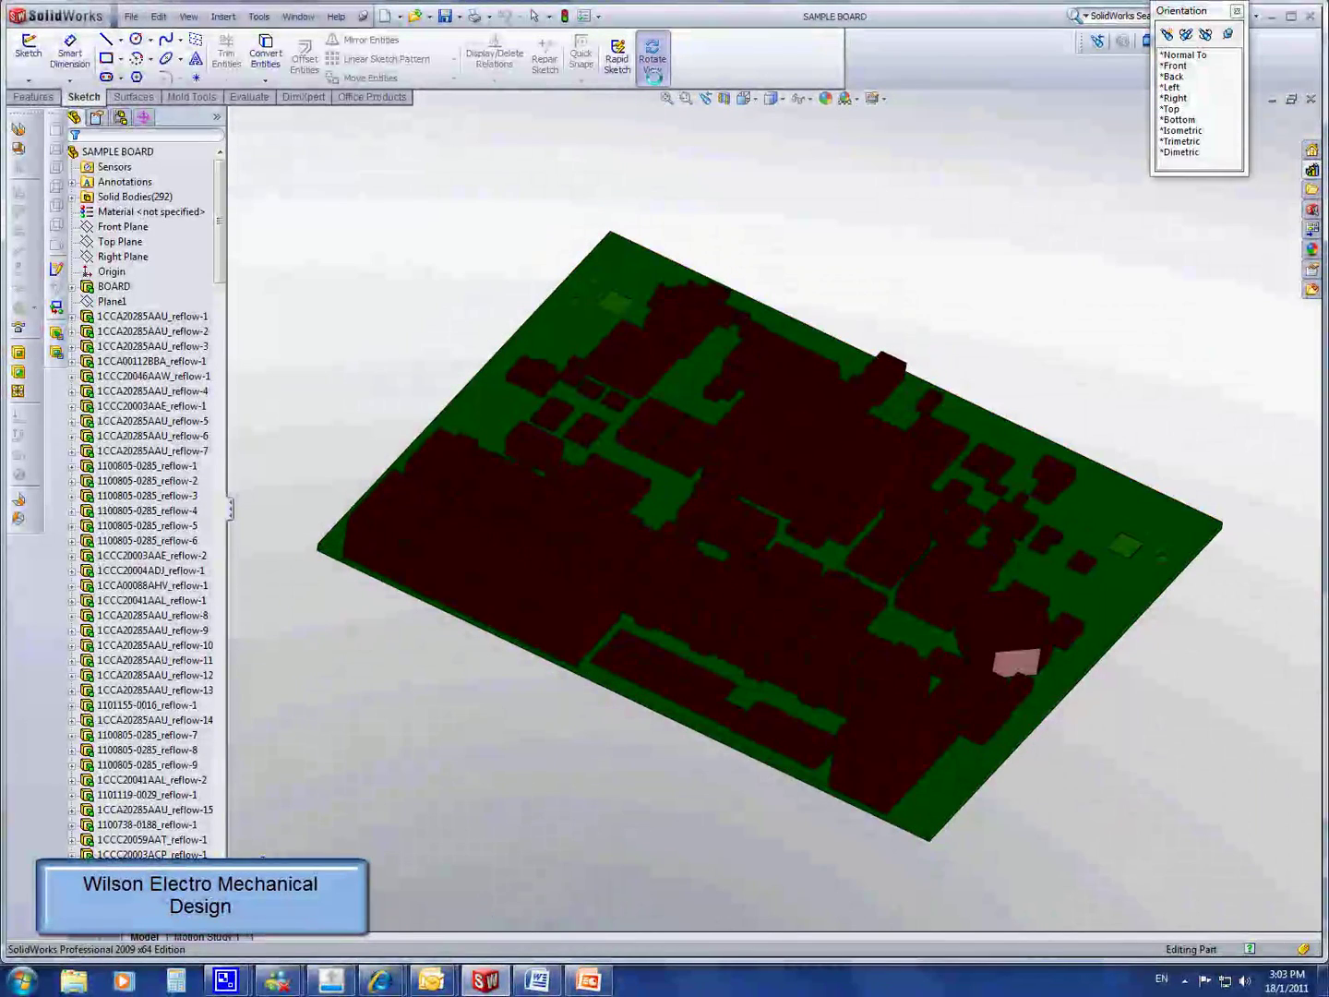
left_click(652, 64)
left_click(103, 465)
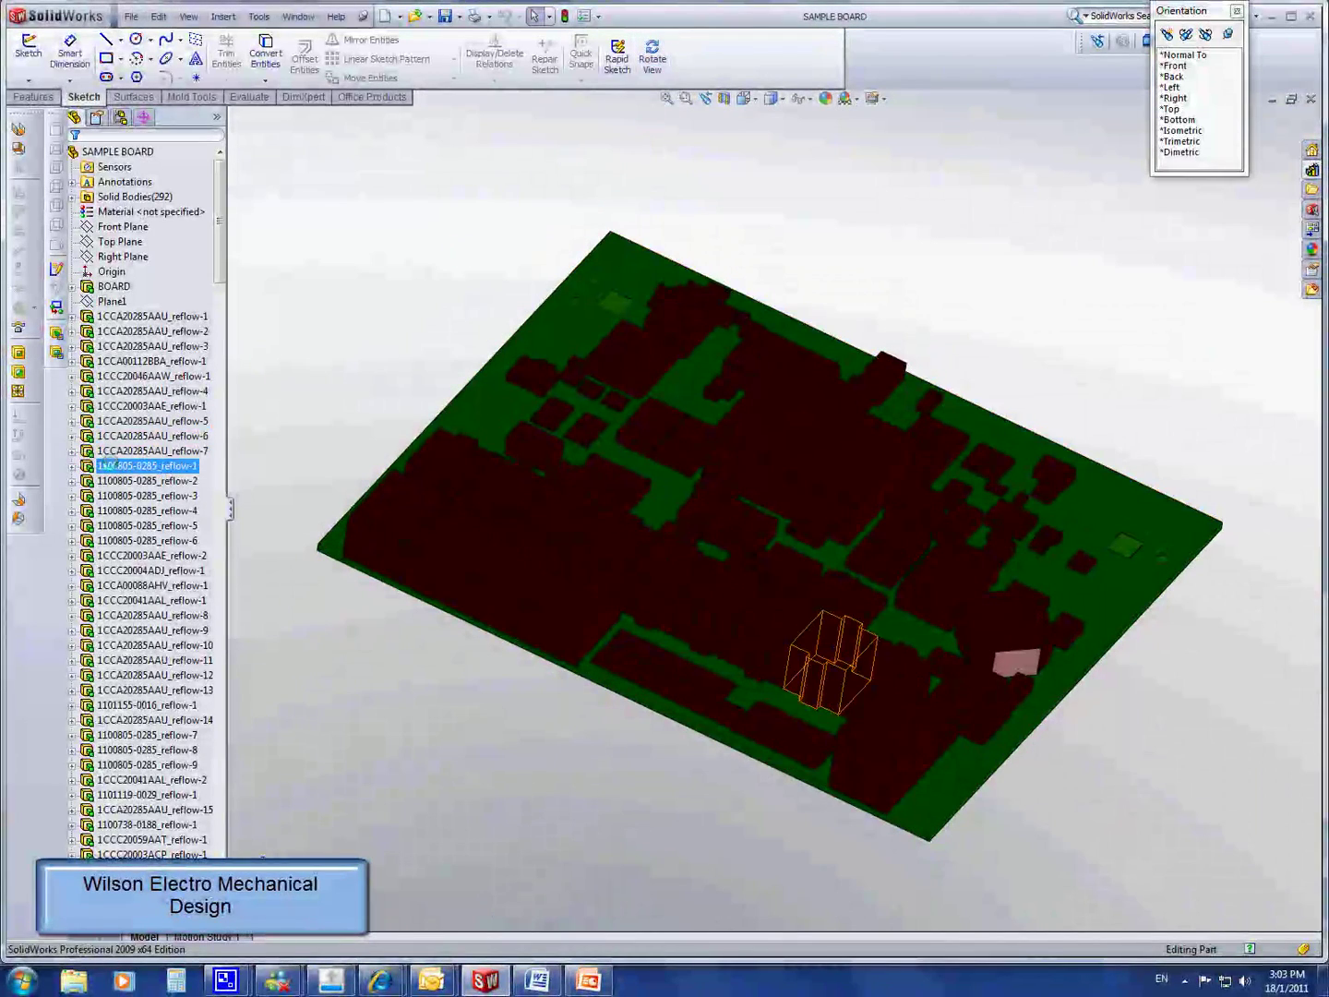
left_click(118, 420)
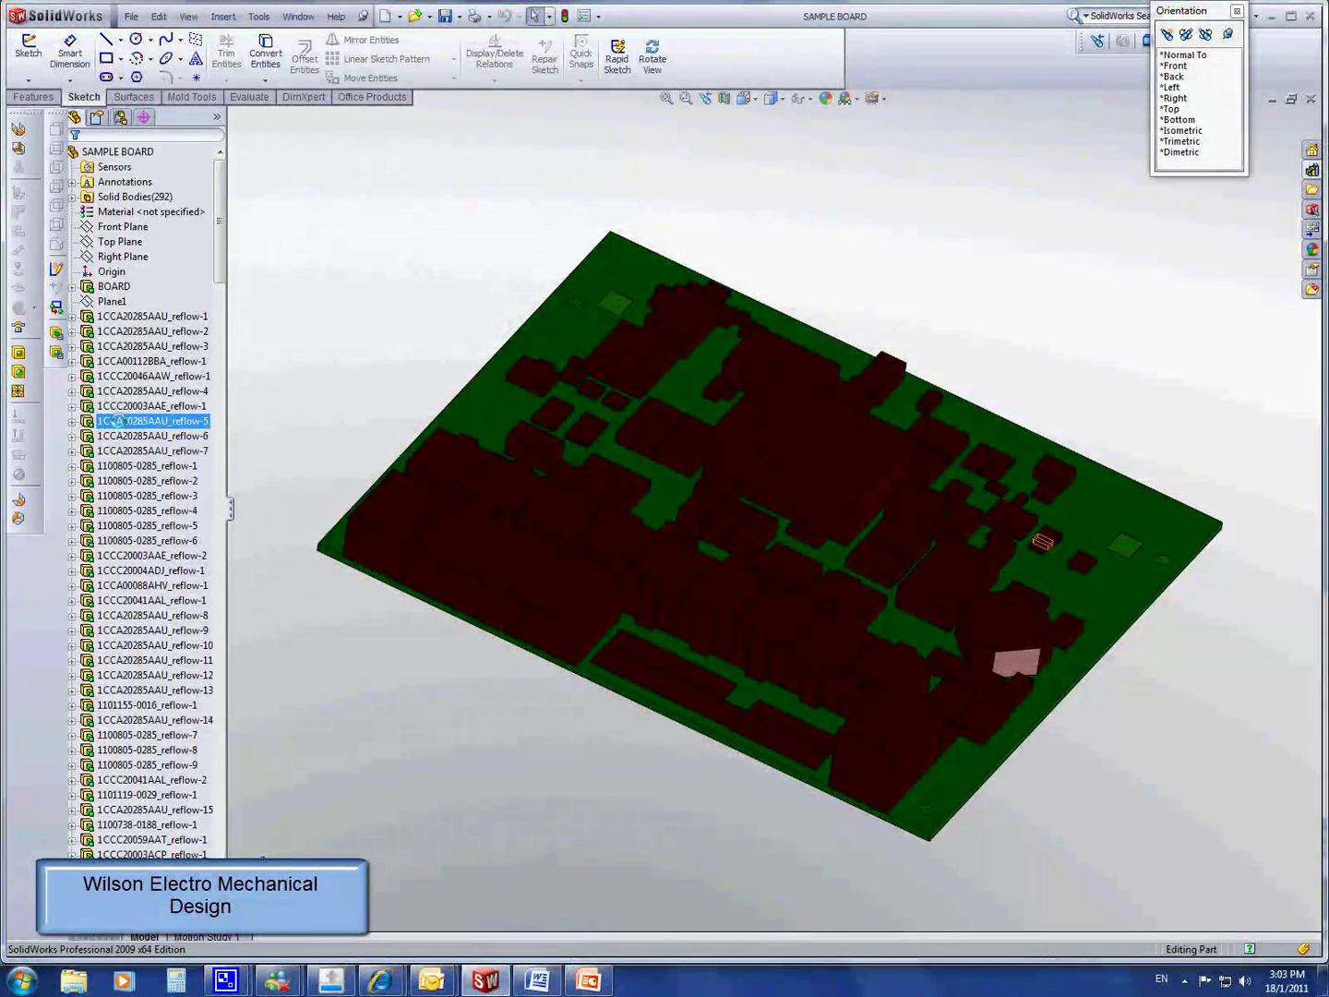
left_click(119, 406)
left_click(120, 391)
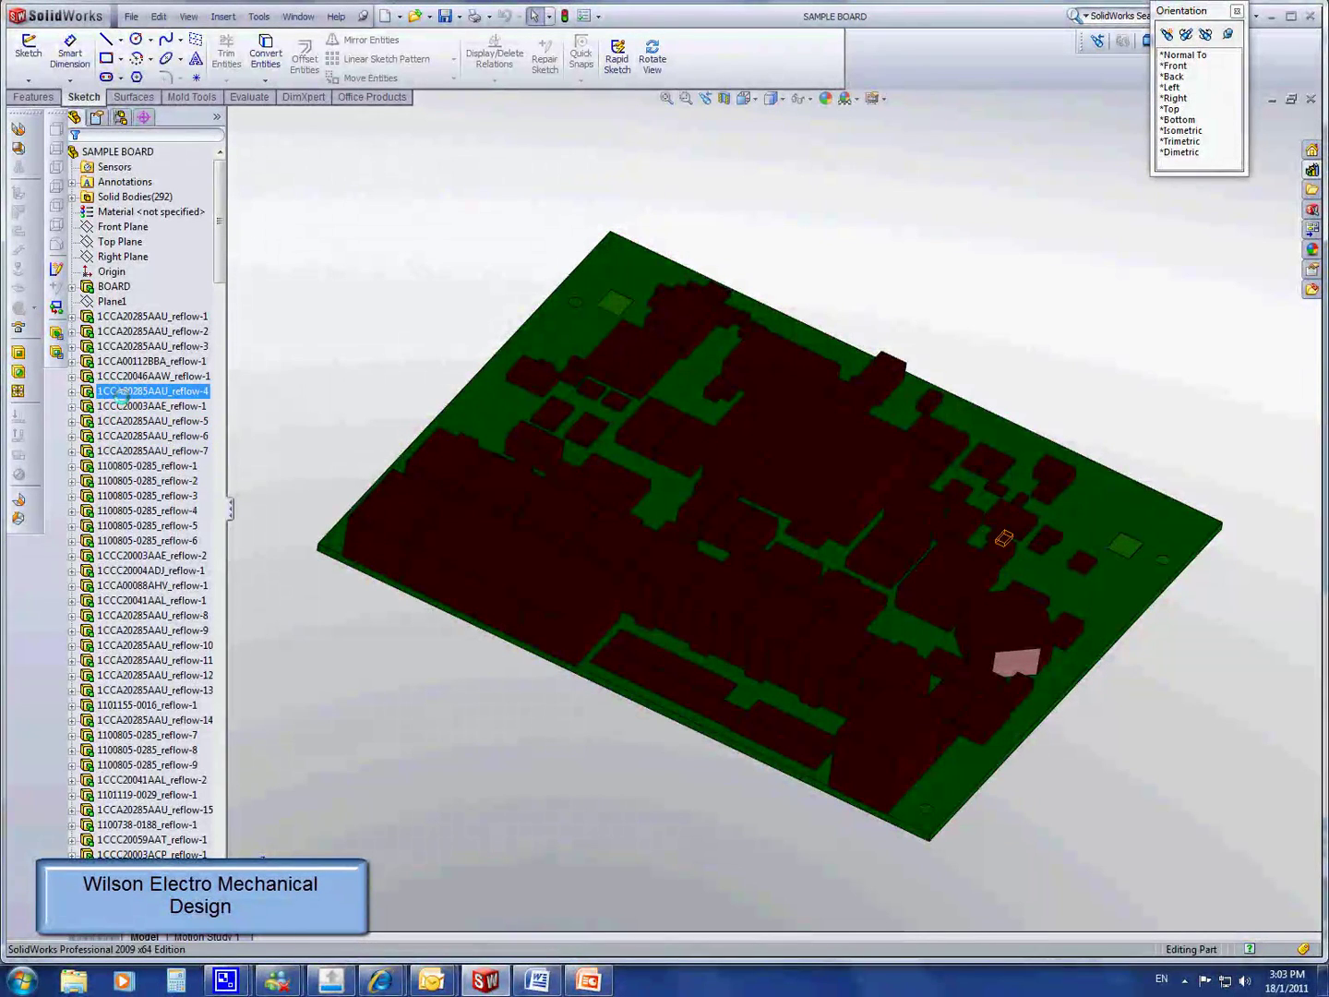
left_click(124, 376)
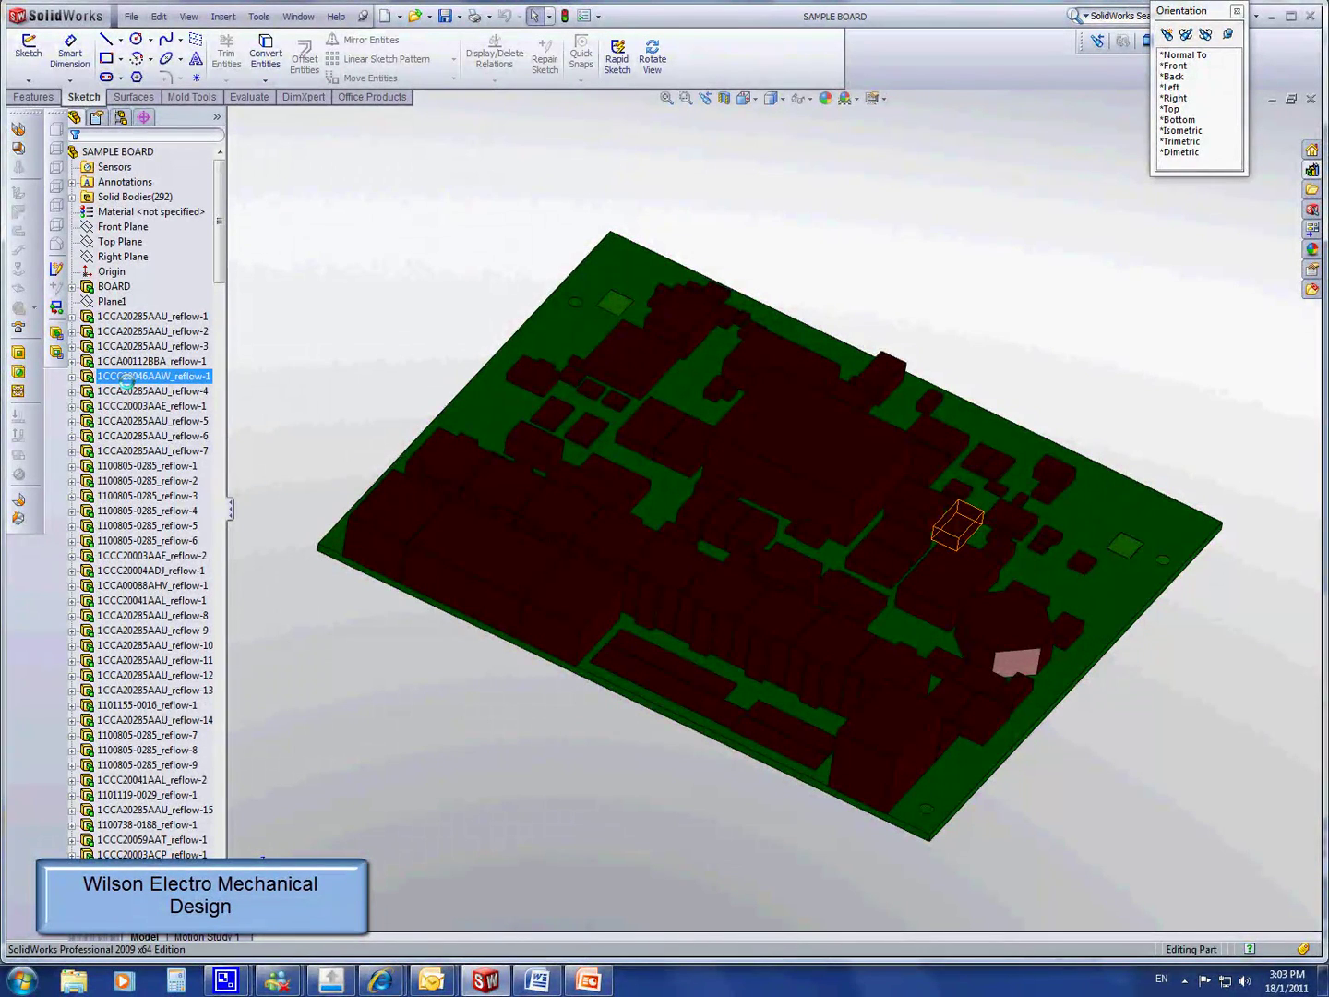
- Clear the selection, check the board's front profile, then return to isometric view
left_click(334, 361)
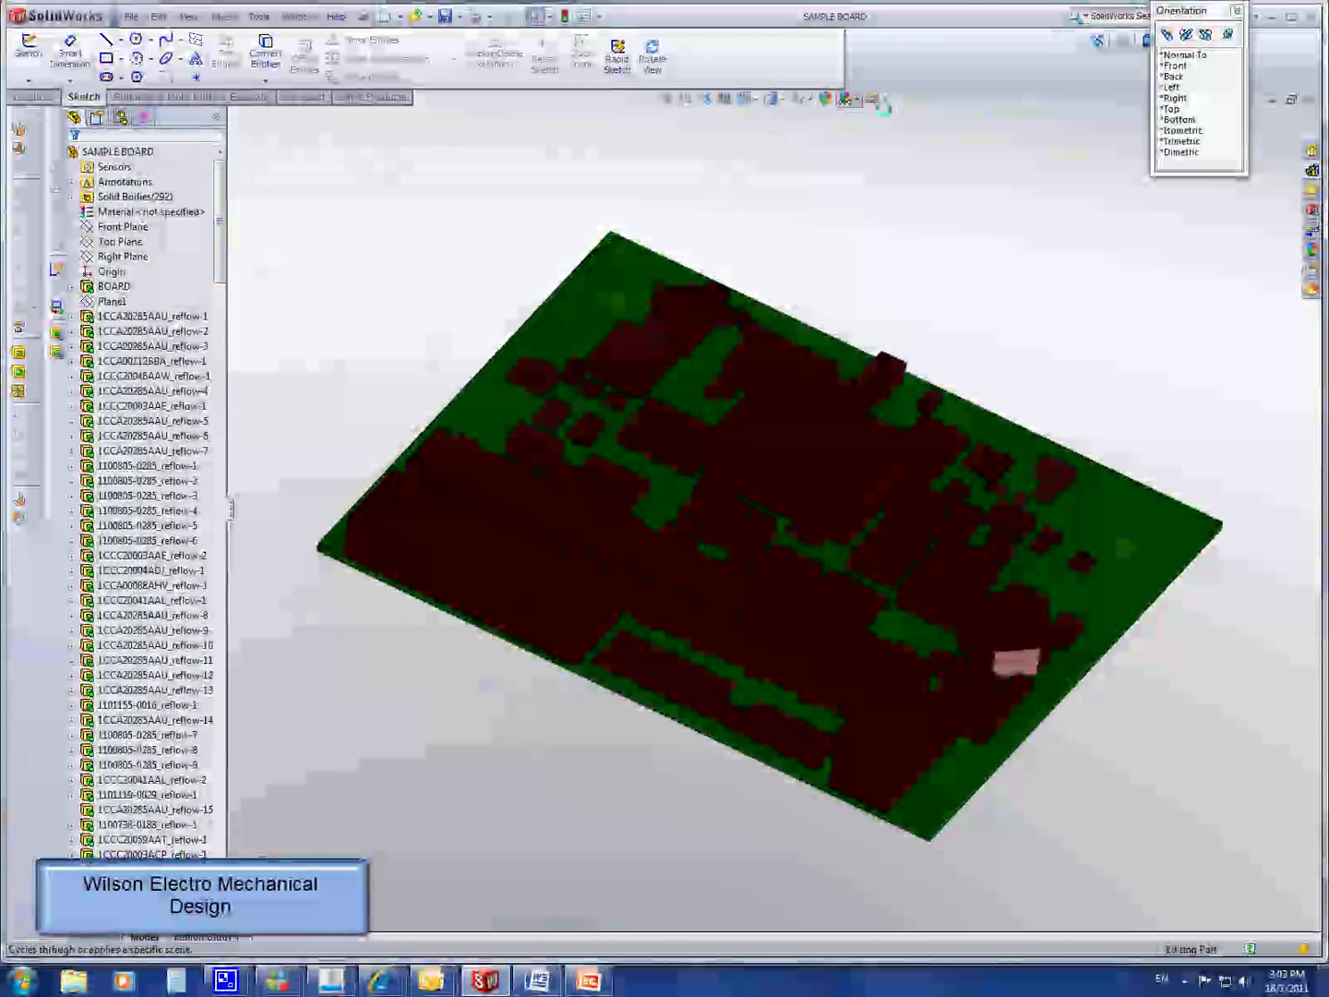
left_click(1178, 65)
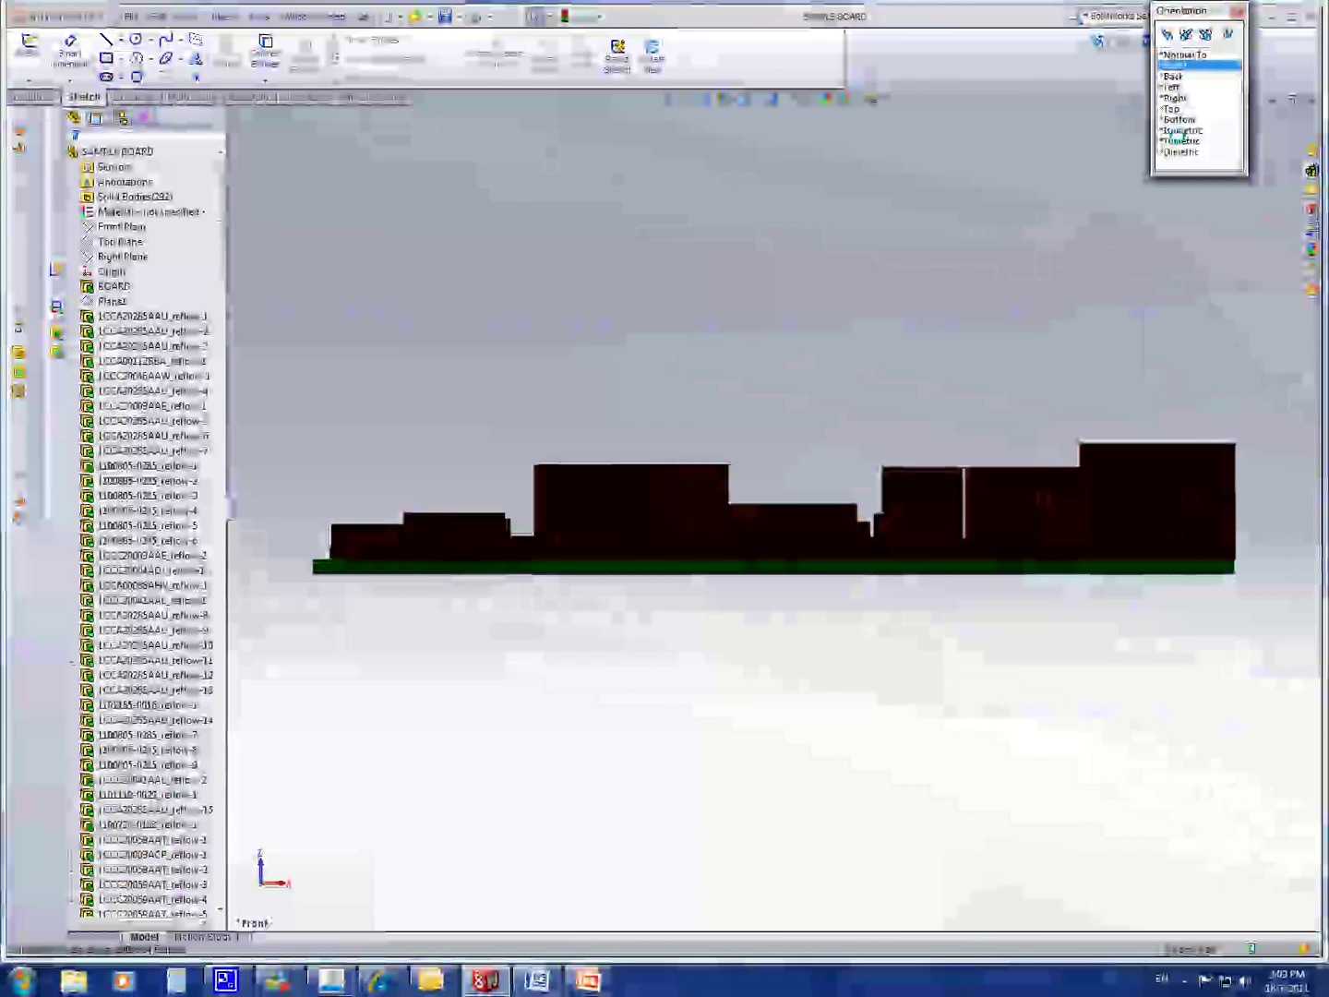
left_click(1181, 130)
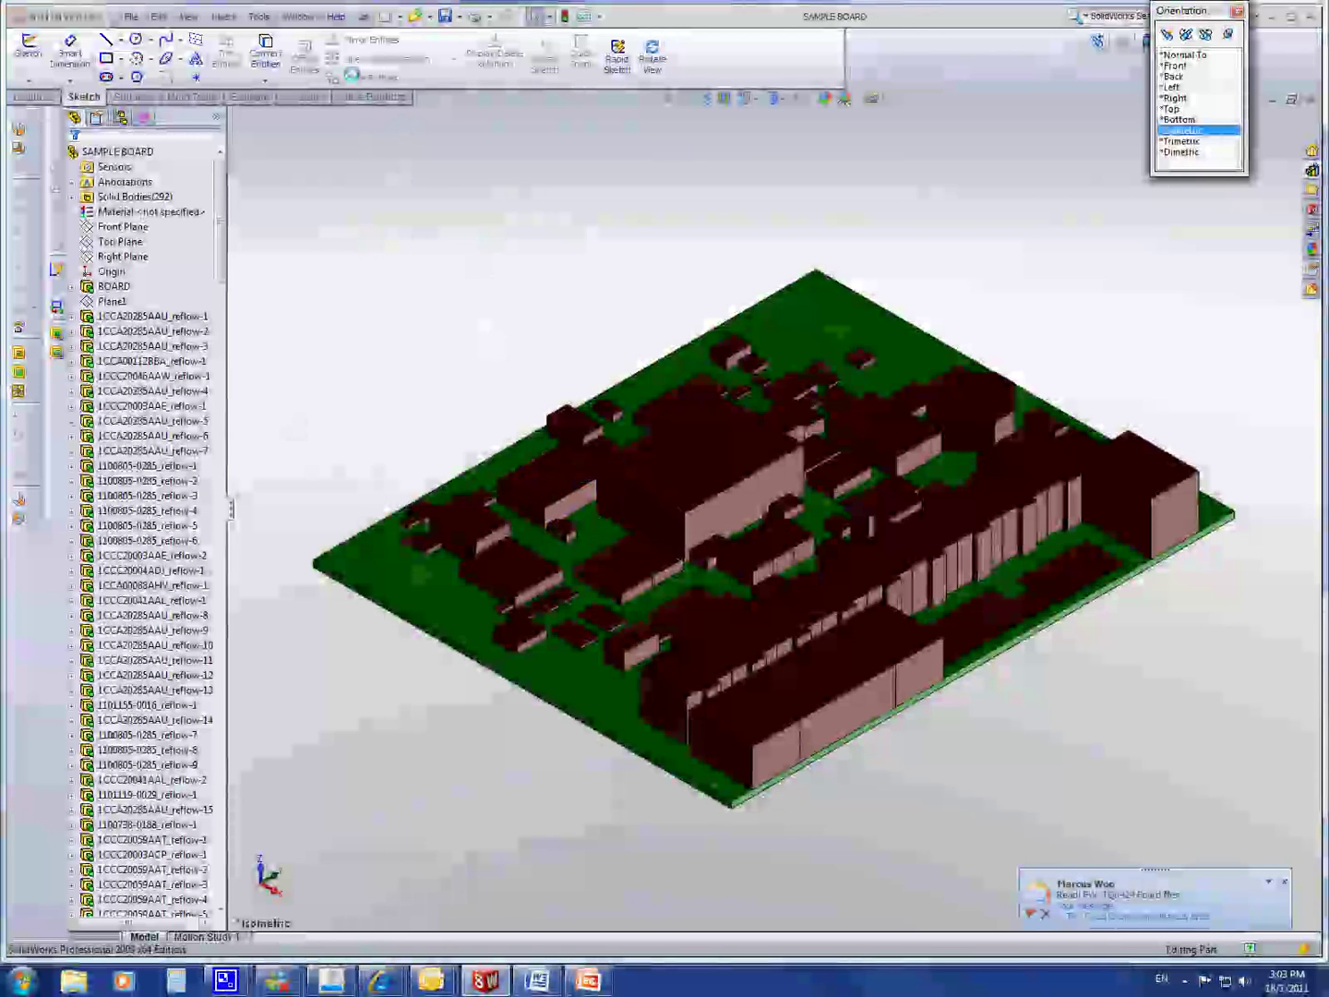
- From the 3070 KIT PLUS HDG assembly, zoom onto the lower plate and open HPB0010-001-0 separately
left_click(298, 16)
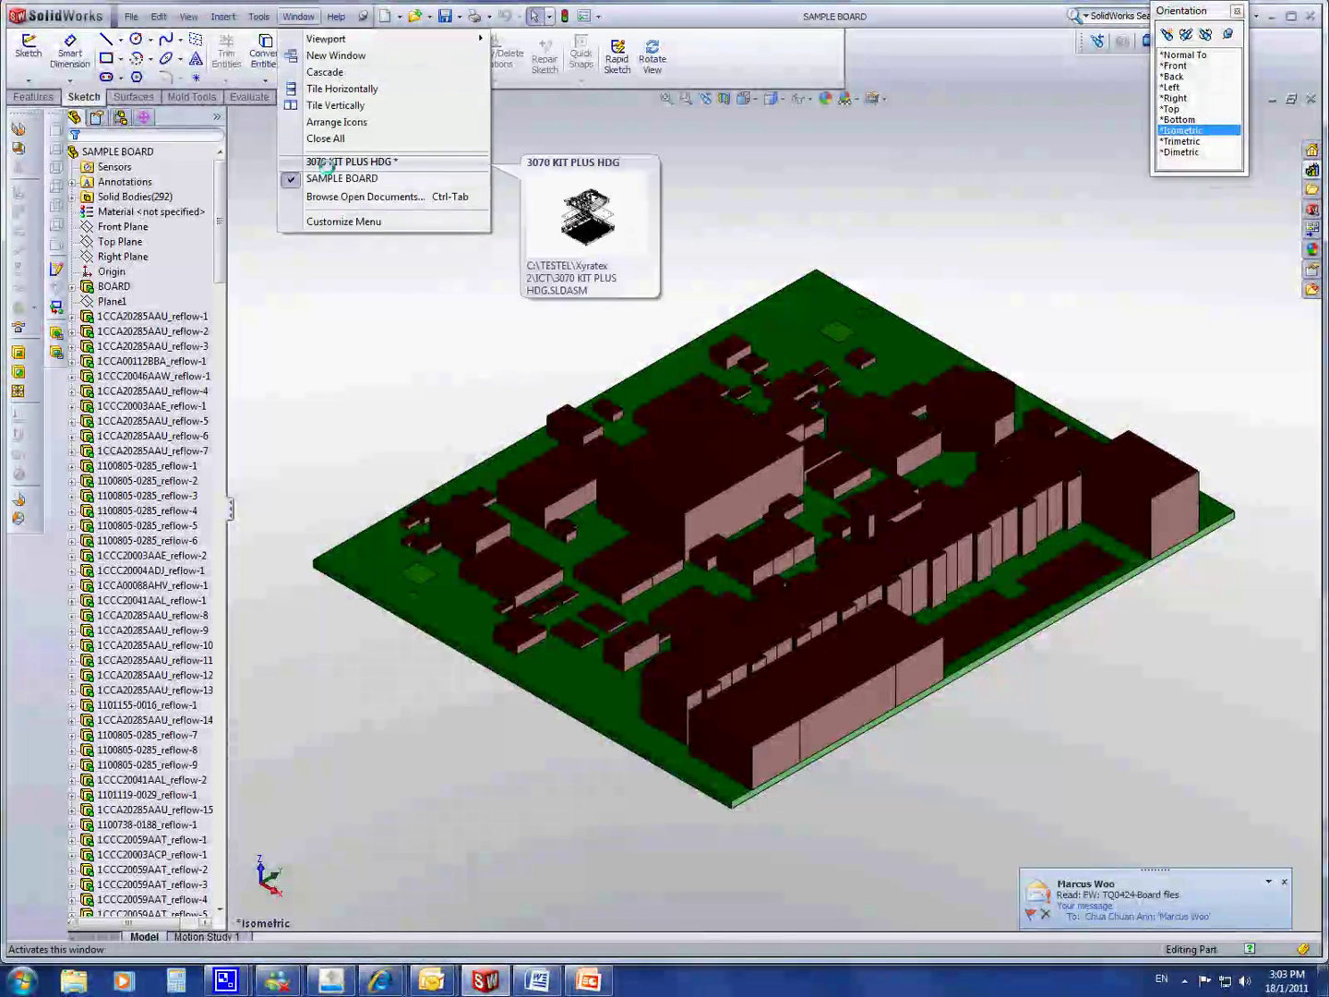
left_click(325, 163)
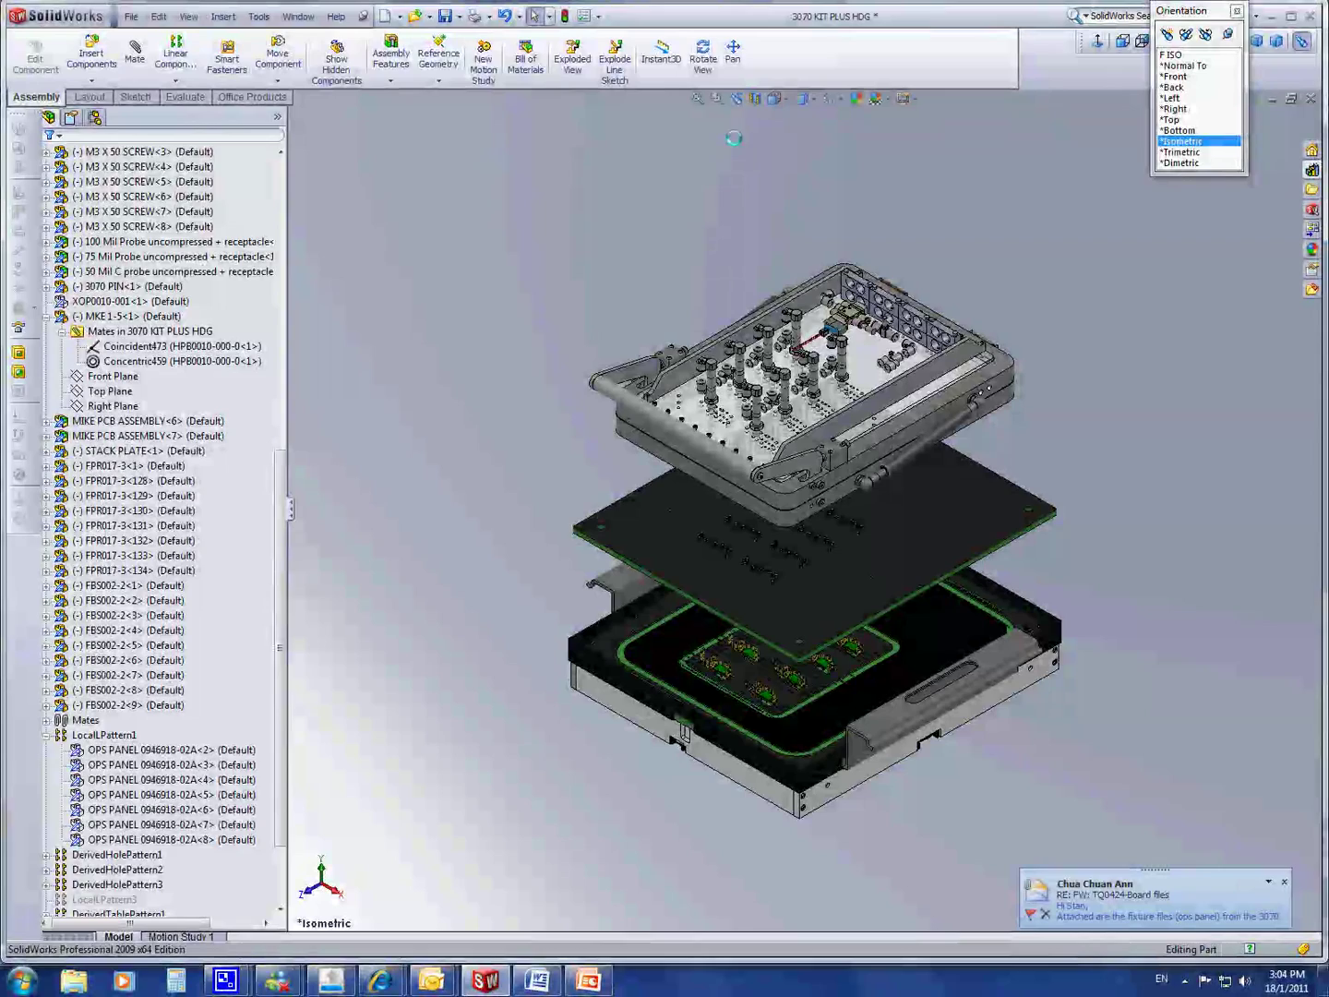
left_click(714, 99)
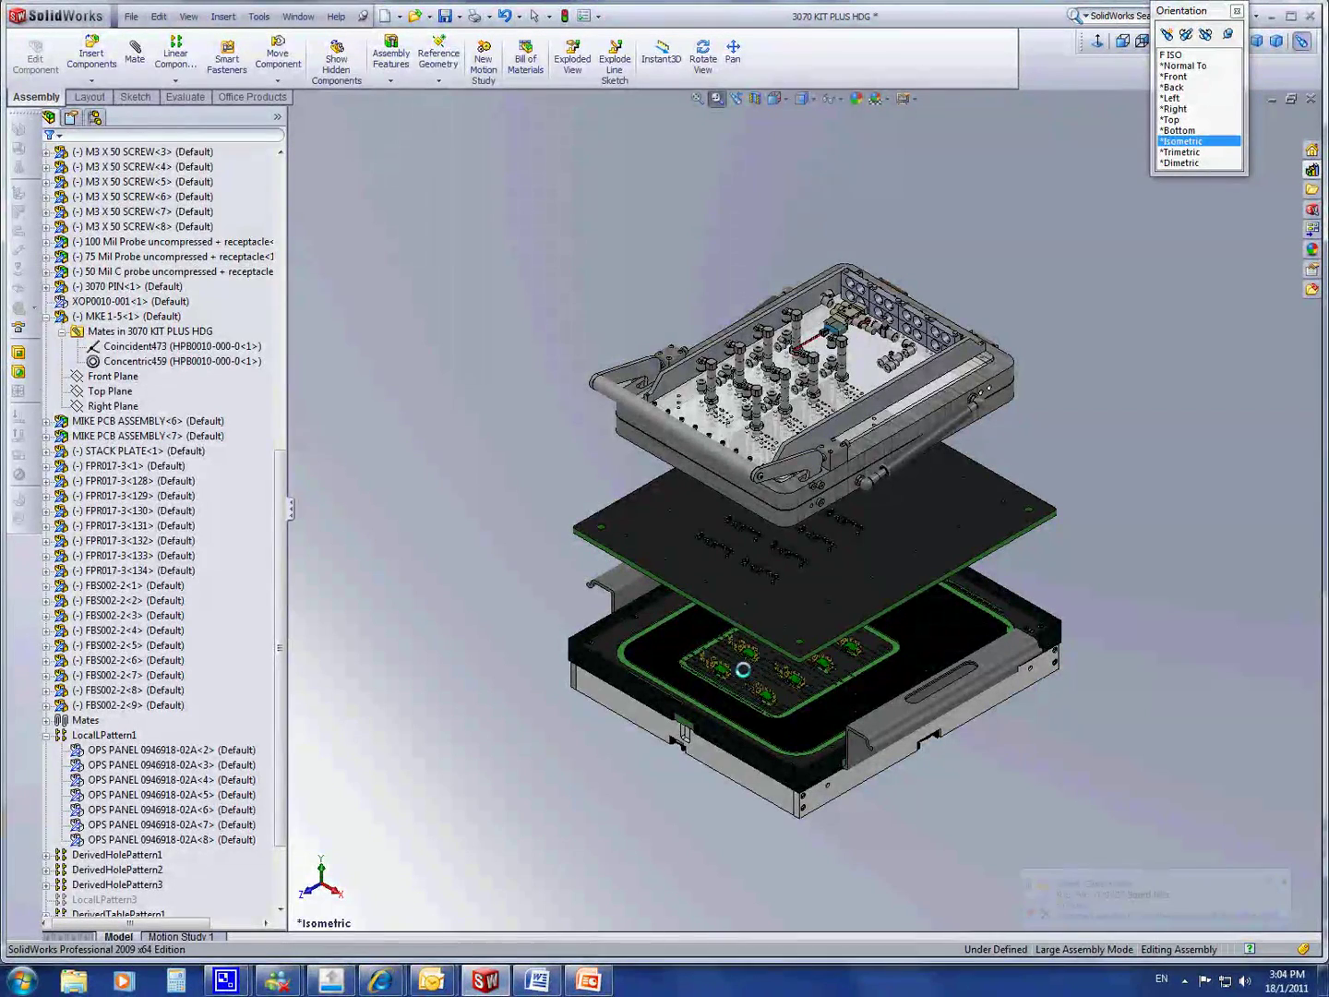
left_click_drag(737, 666, 786, 731)
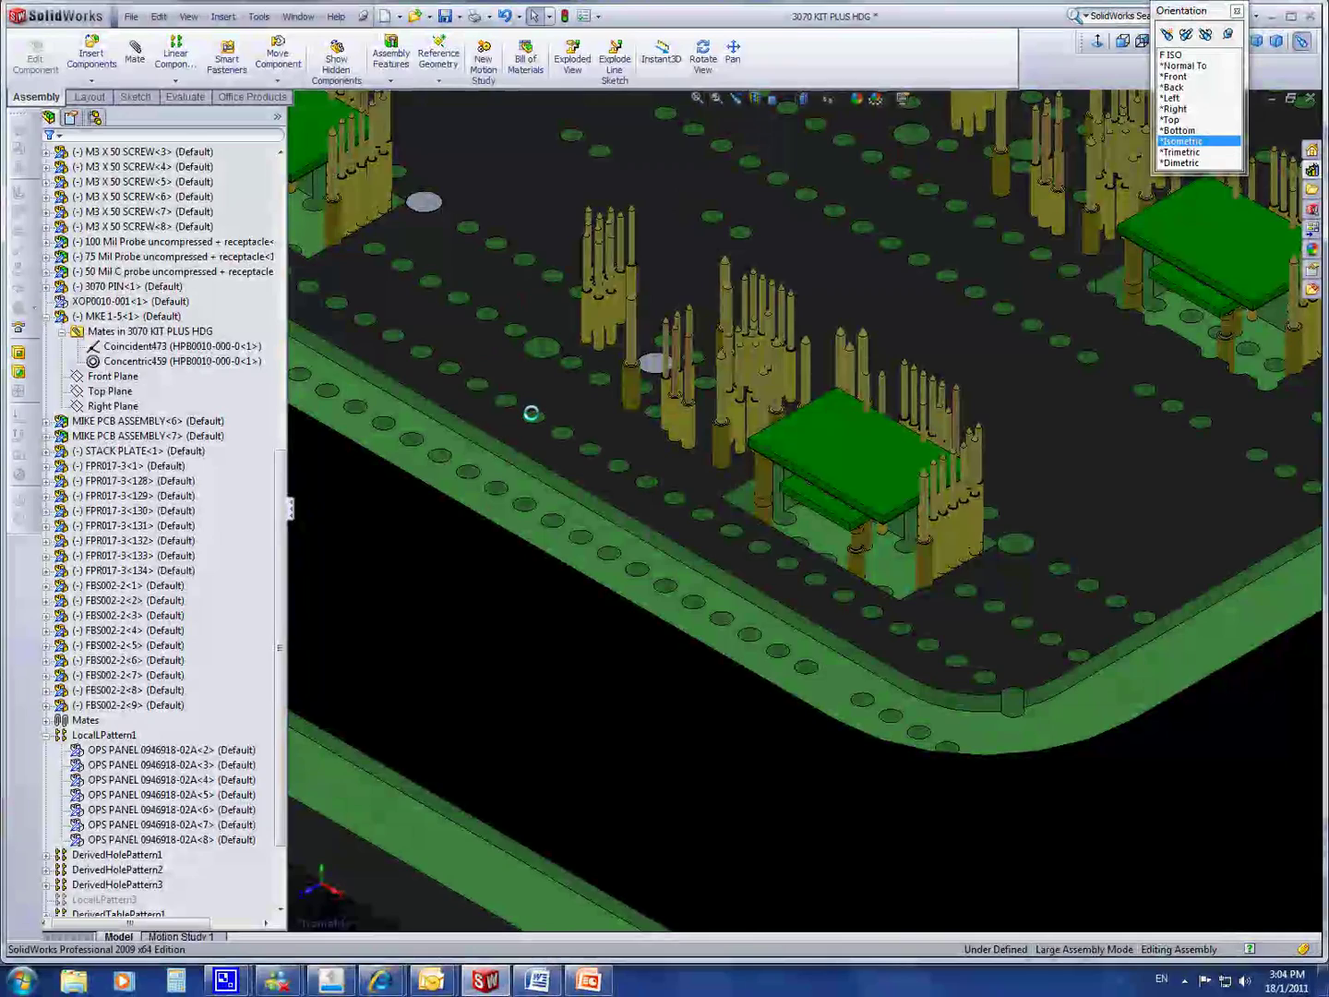
left_click(395, 558)
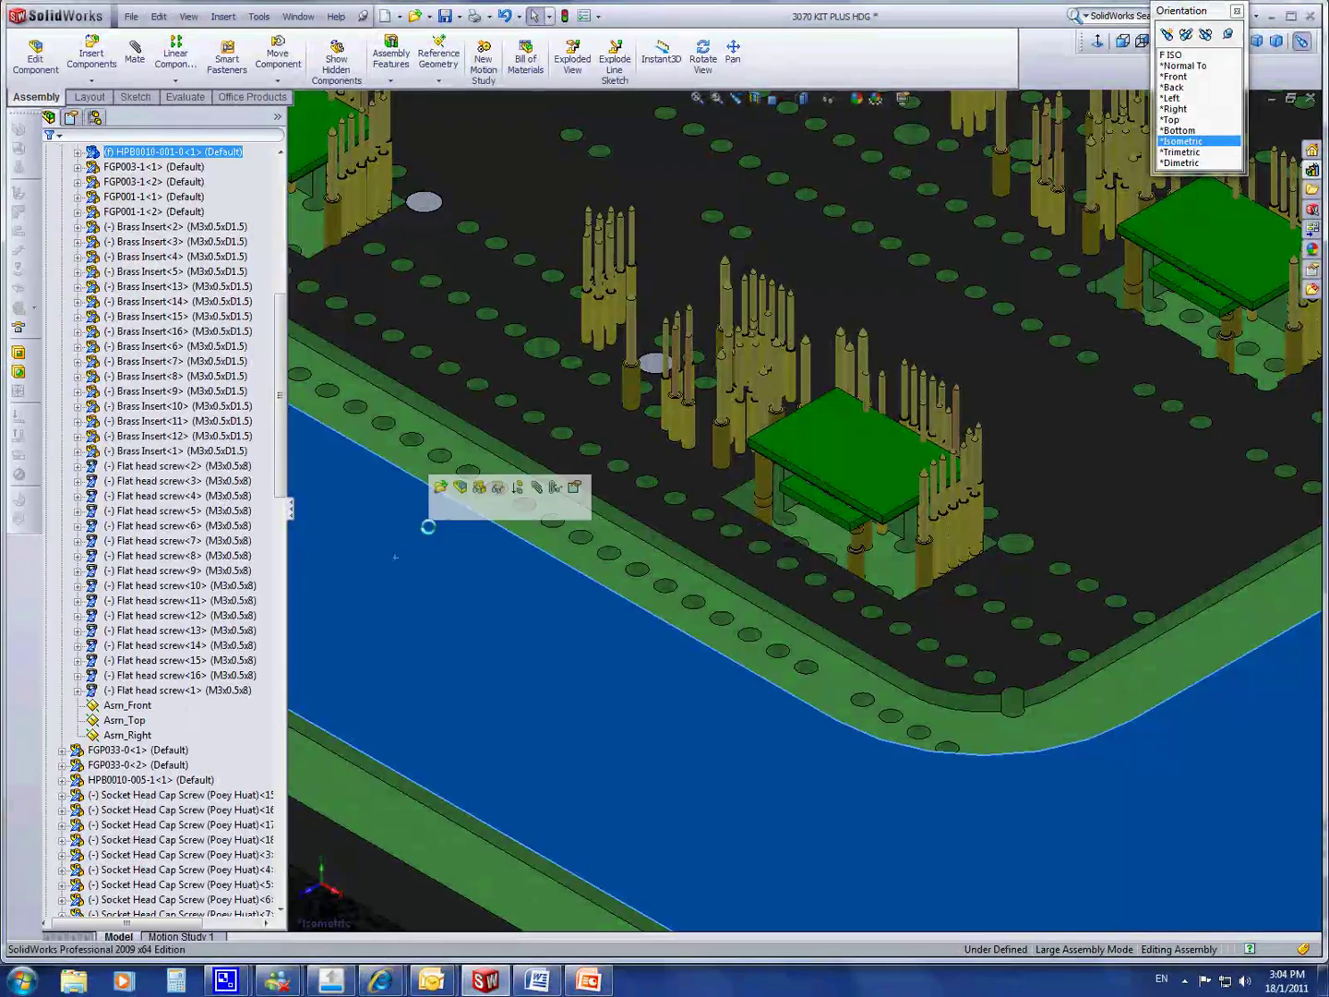
left_click(440, 504)
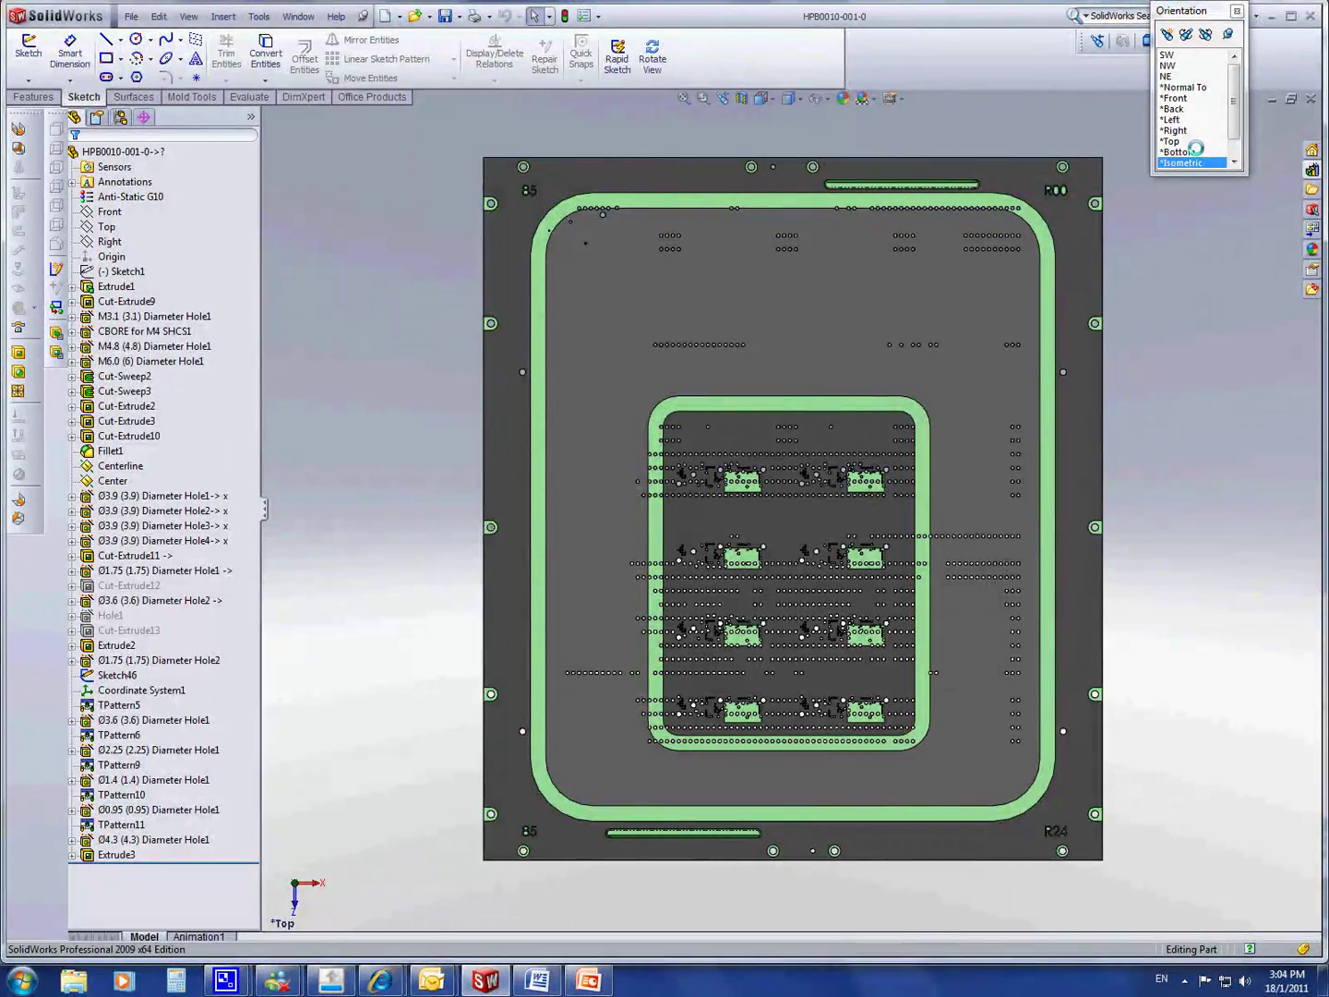
- Show the plate isometrically and zoom in on its inner recessed area
left_click(1200, 161)
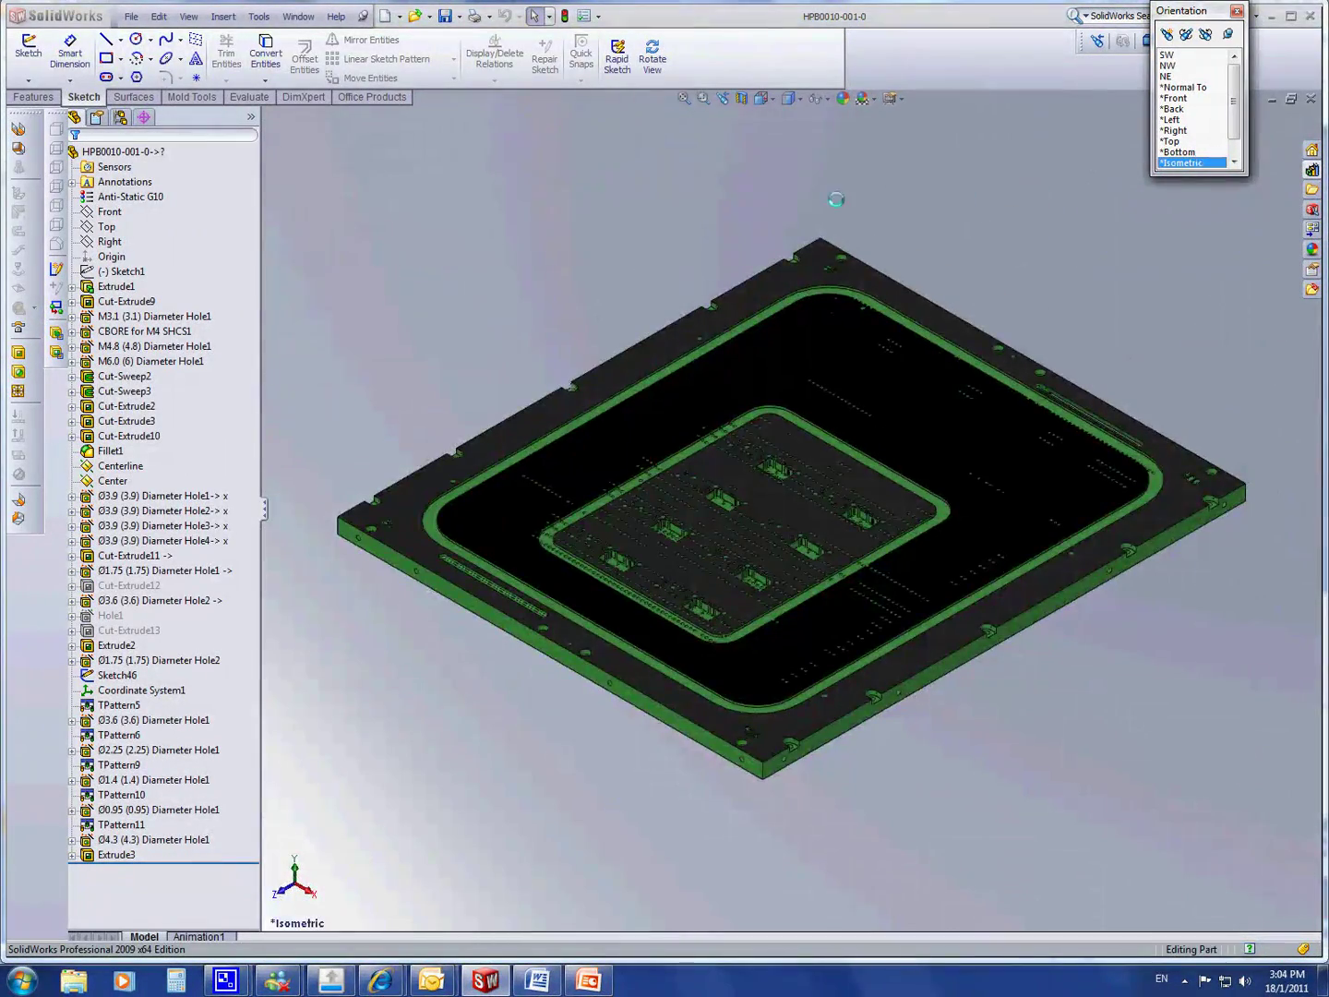
left_click(704, 98)
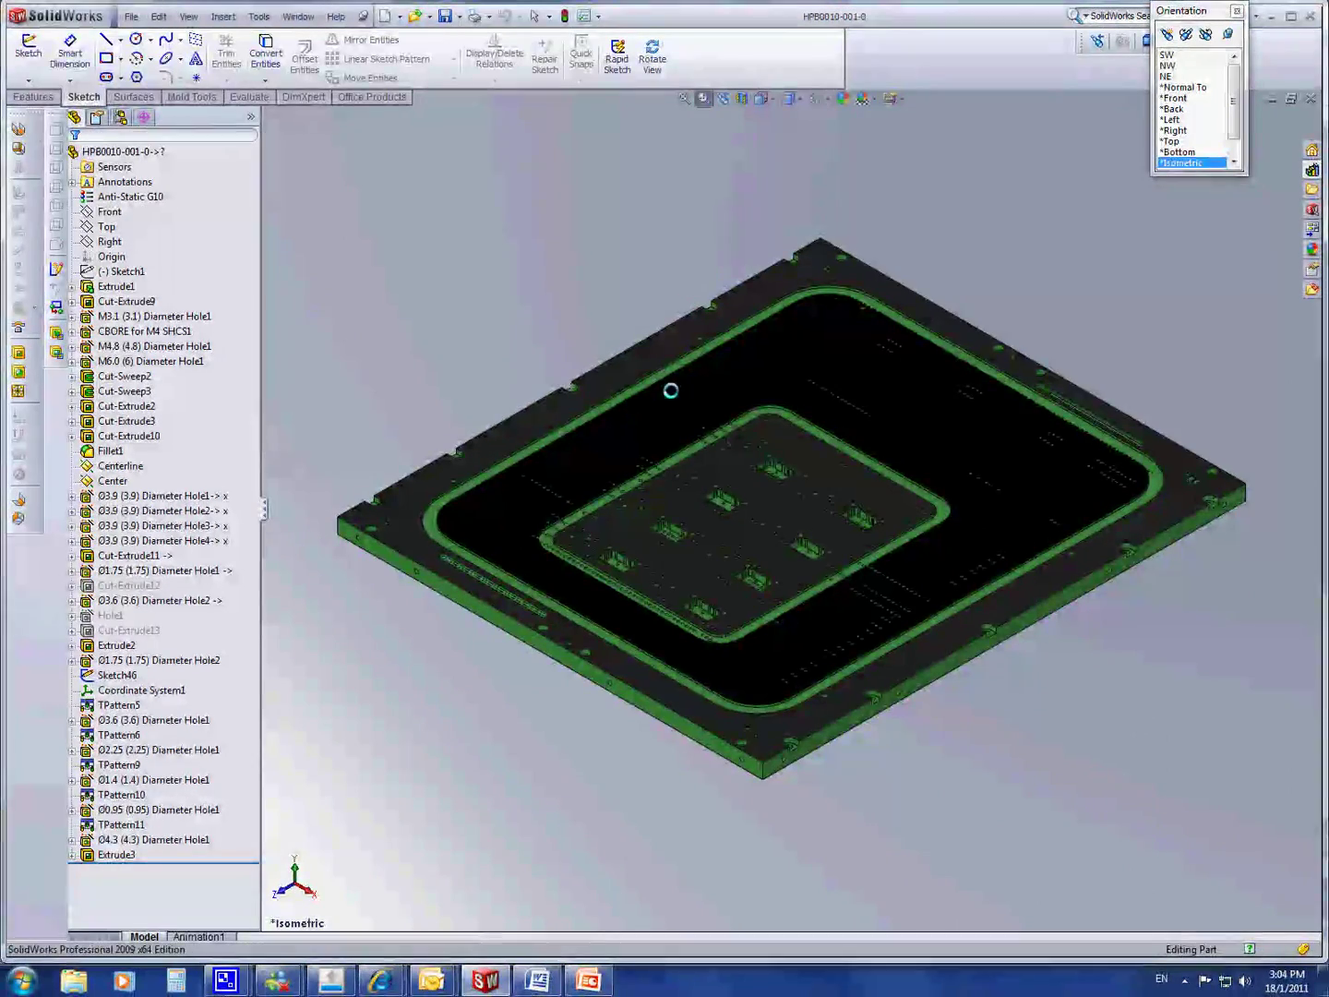
left_click_drag(448, 386, 877, 818)
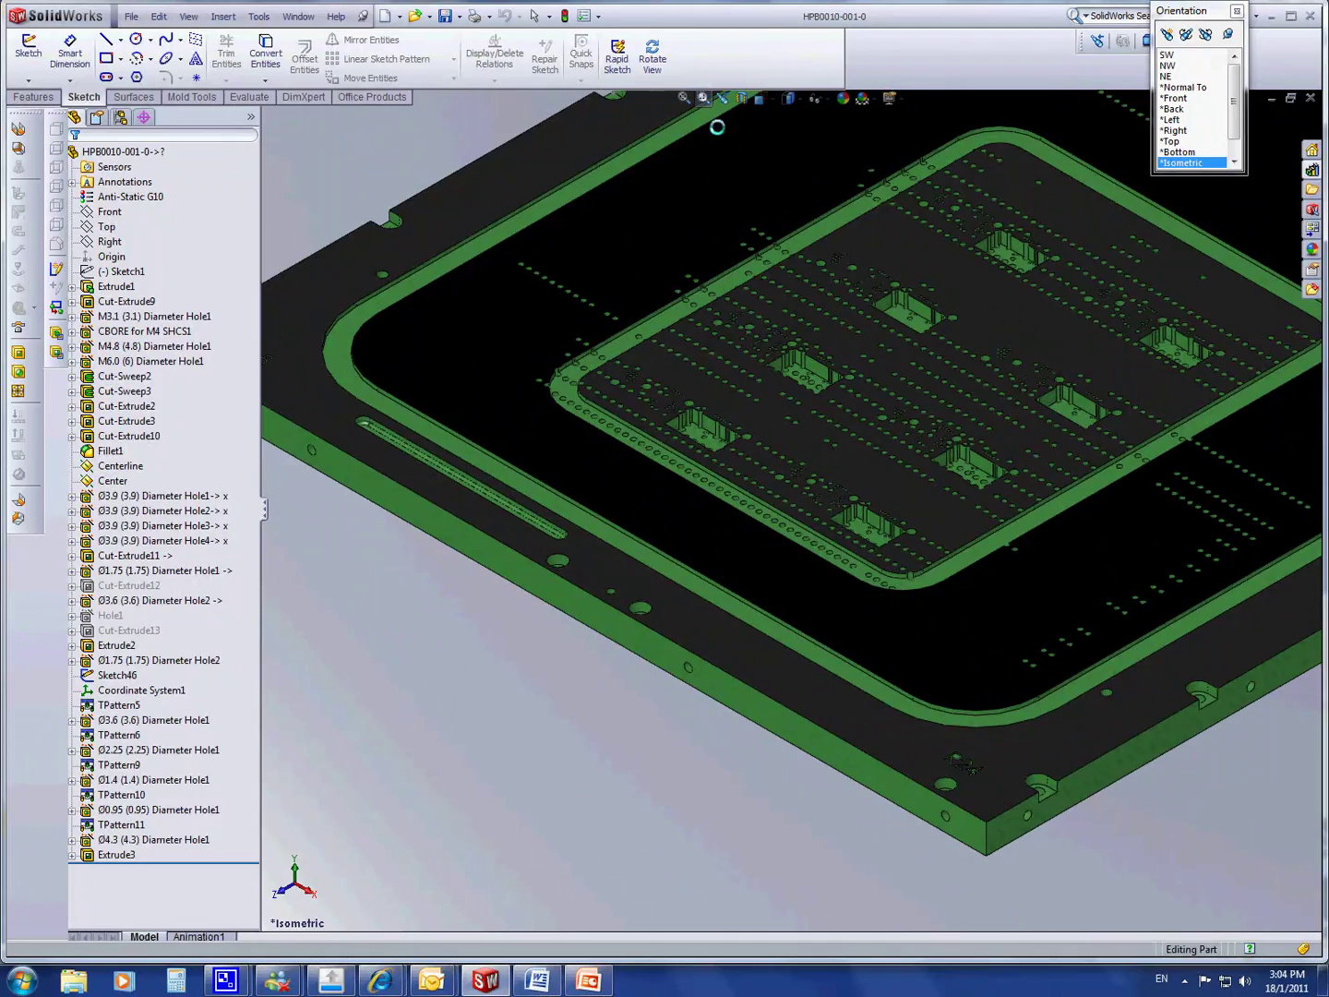
key("Escape")
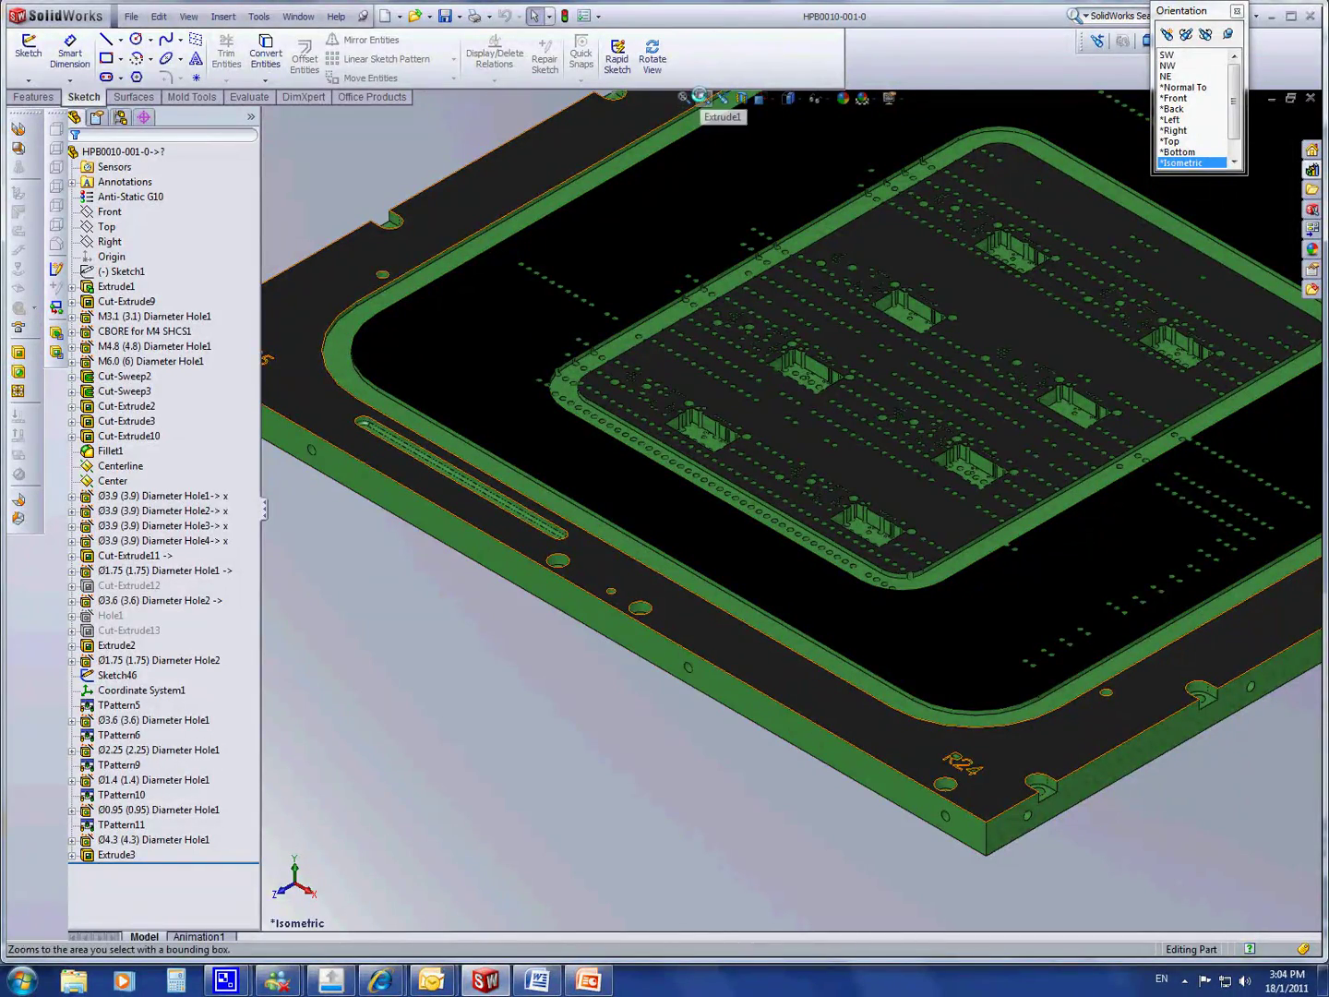
- Zoom to the pocket corner, select the flange and pocket floor faces, then zoom out and deselect
left_click(700, 95)
left_click_drag(566, 340, 767, 481)
left_click(701, 95)
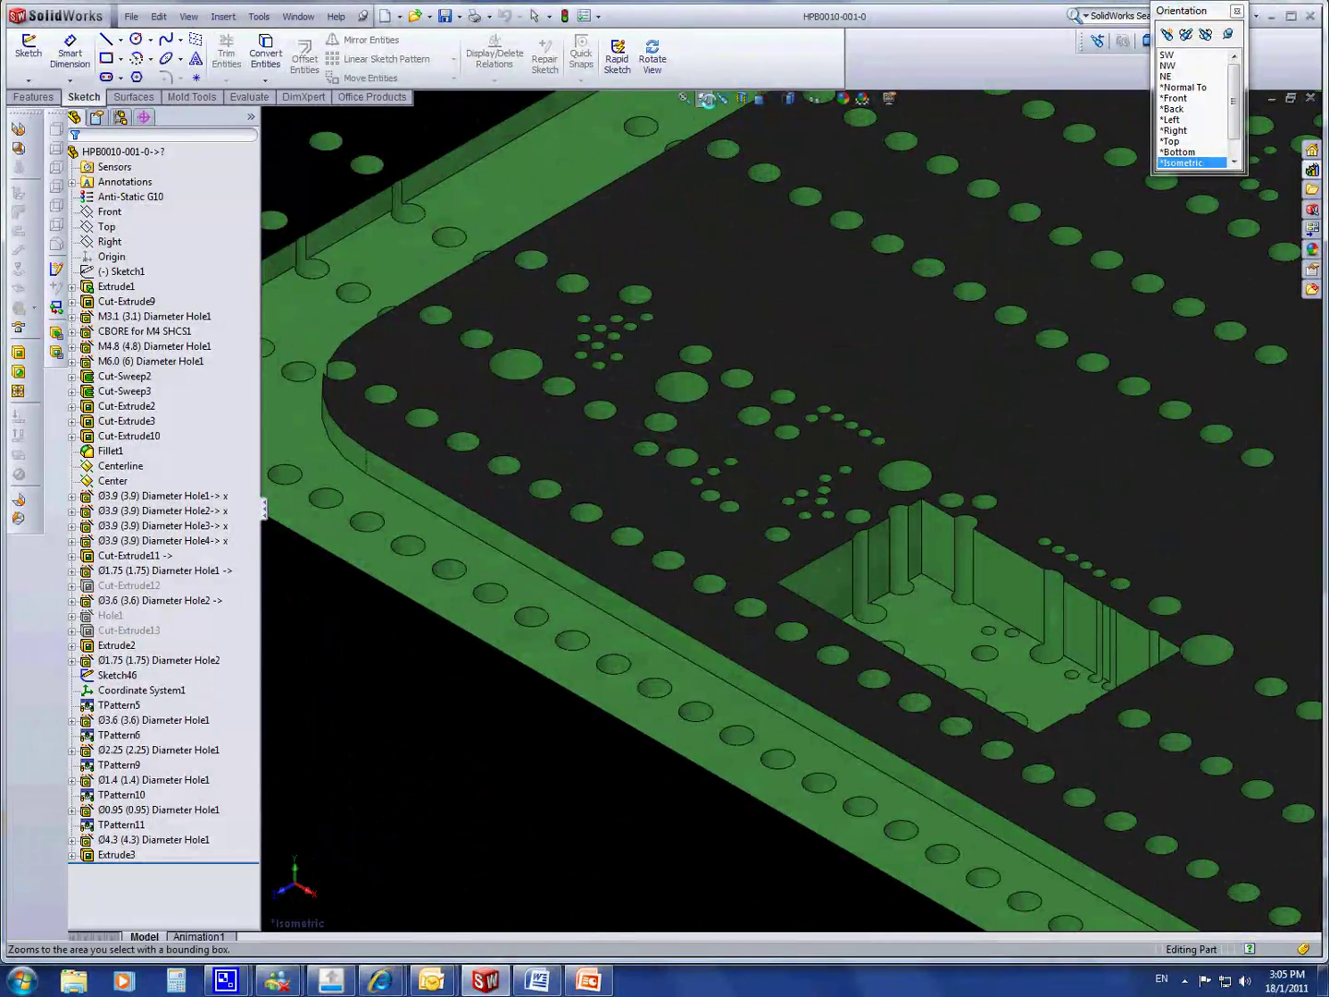
left_click(550, 165)
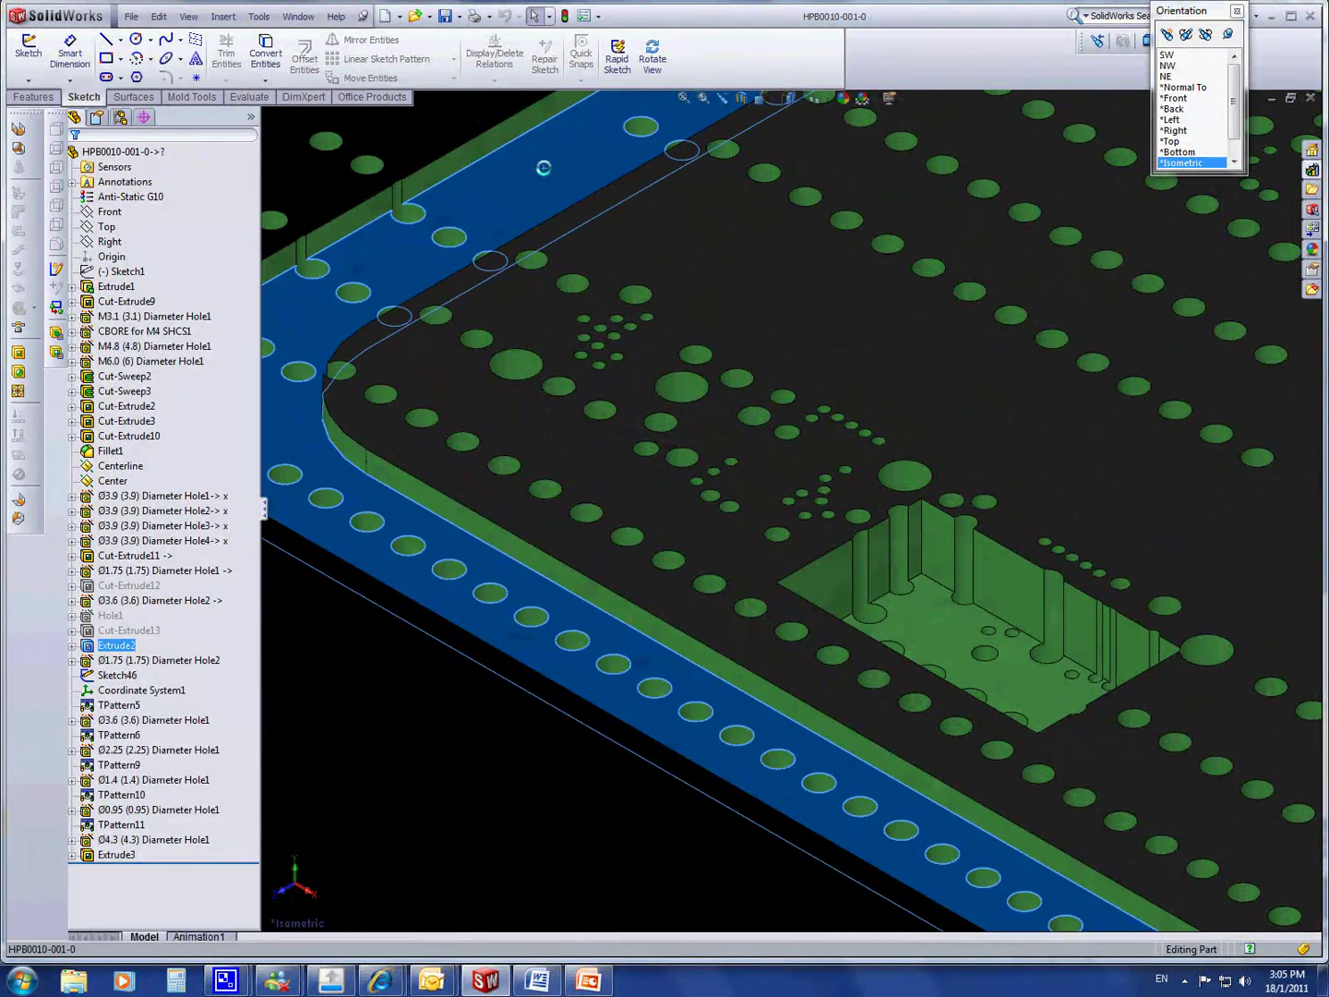
left_click(926, 596)
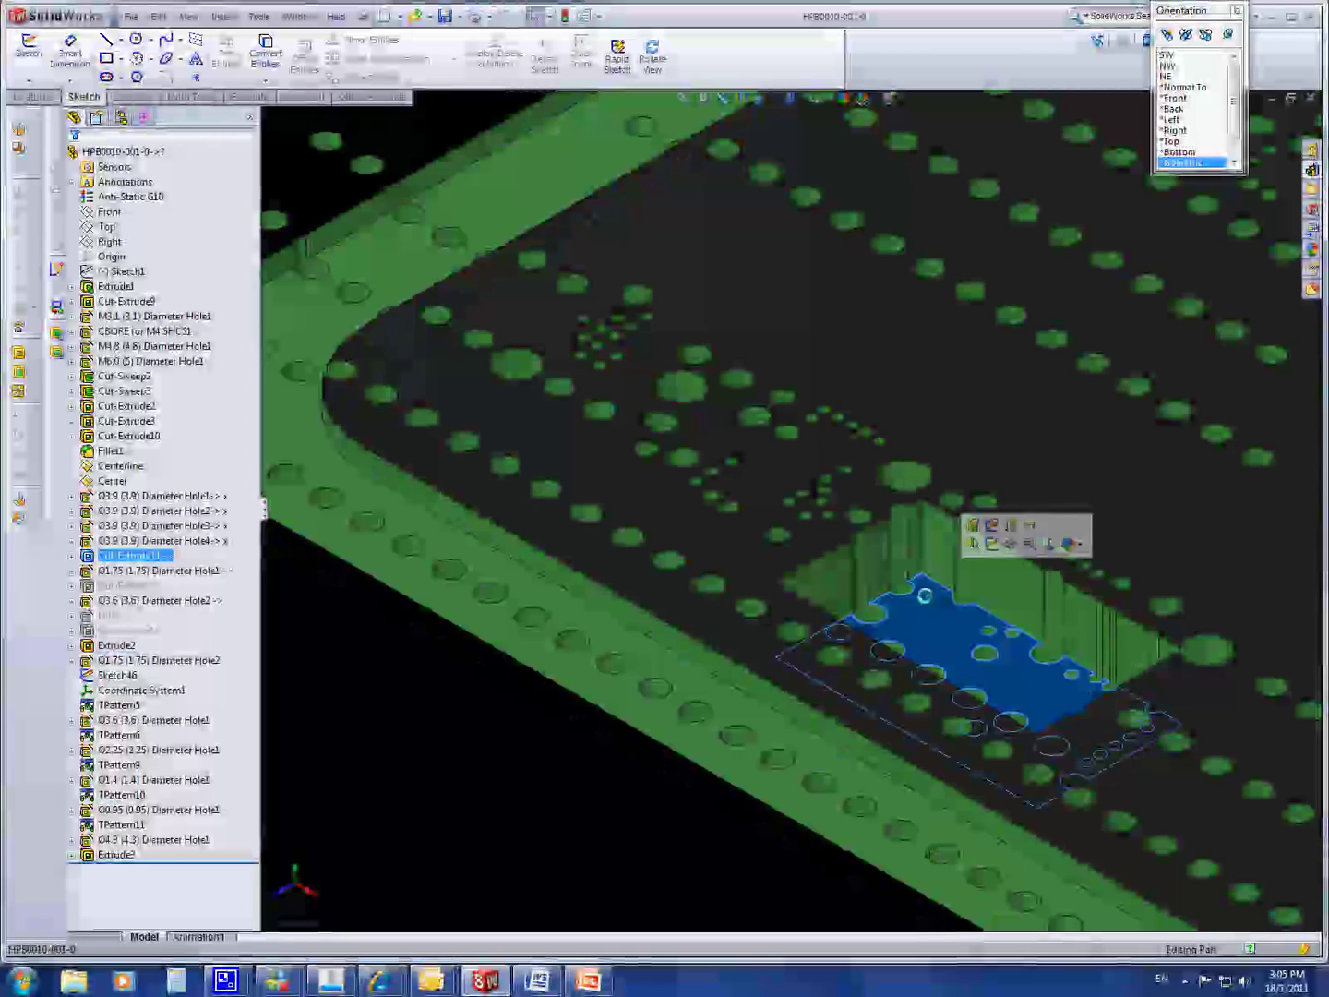
left_click(684, 98)
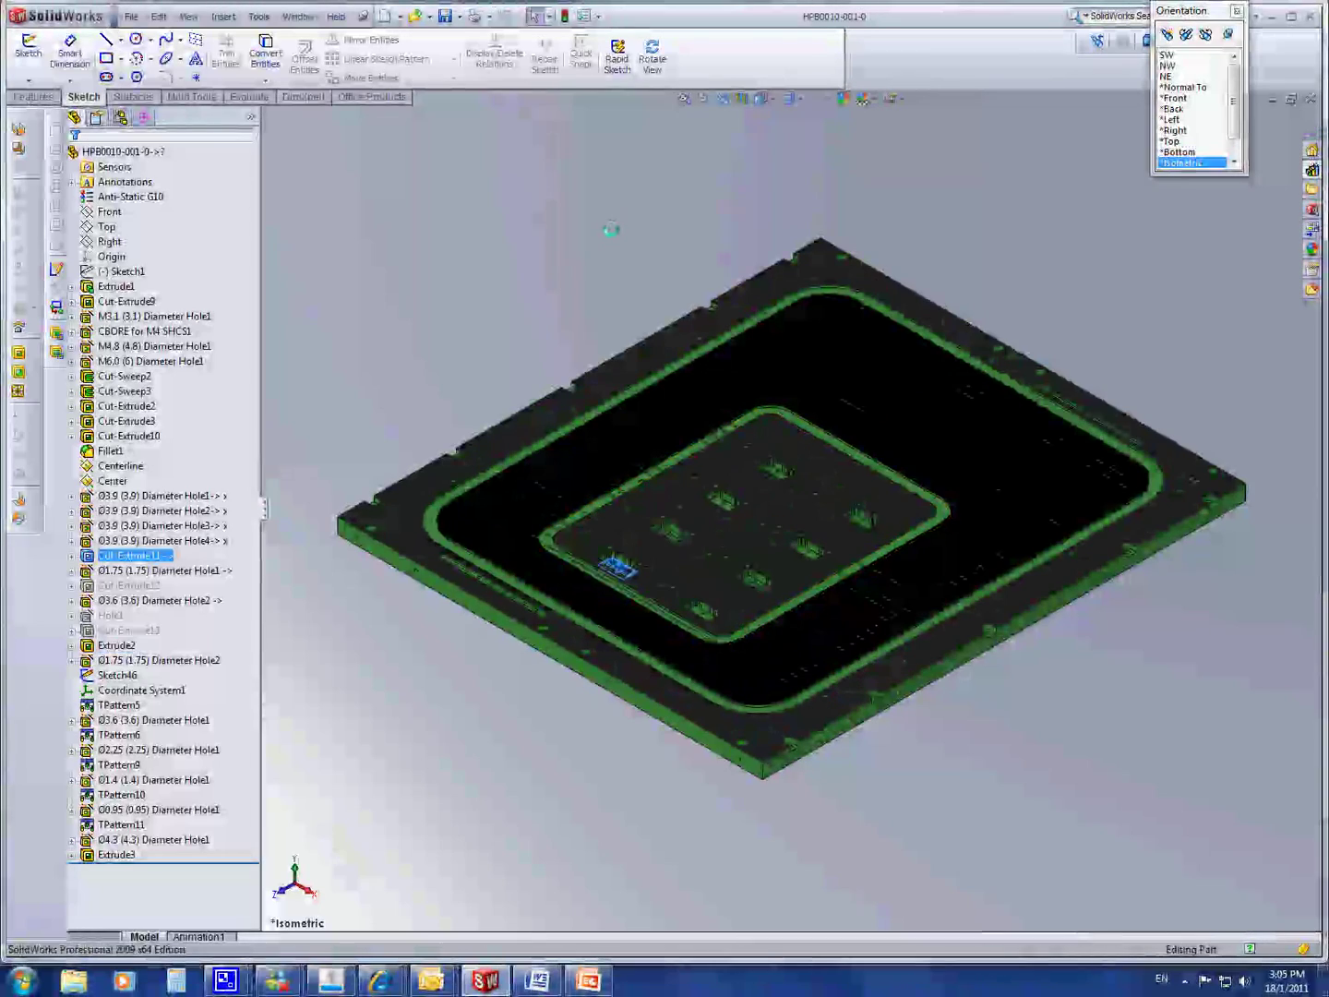
left_click(589, 245)
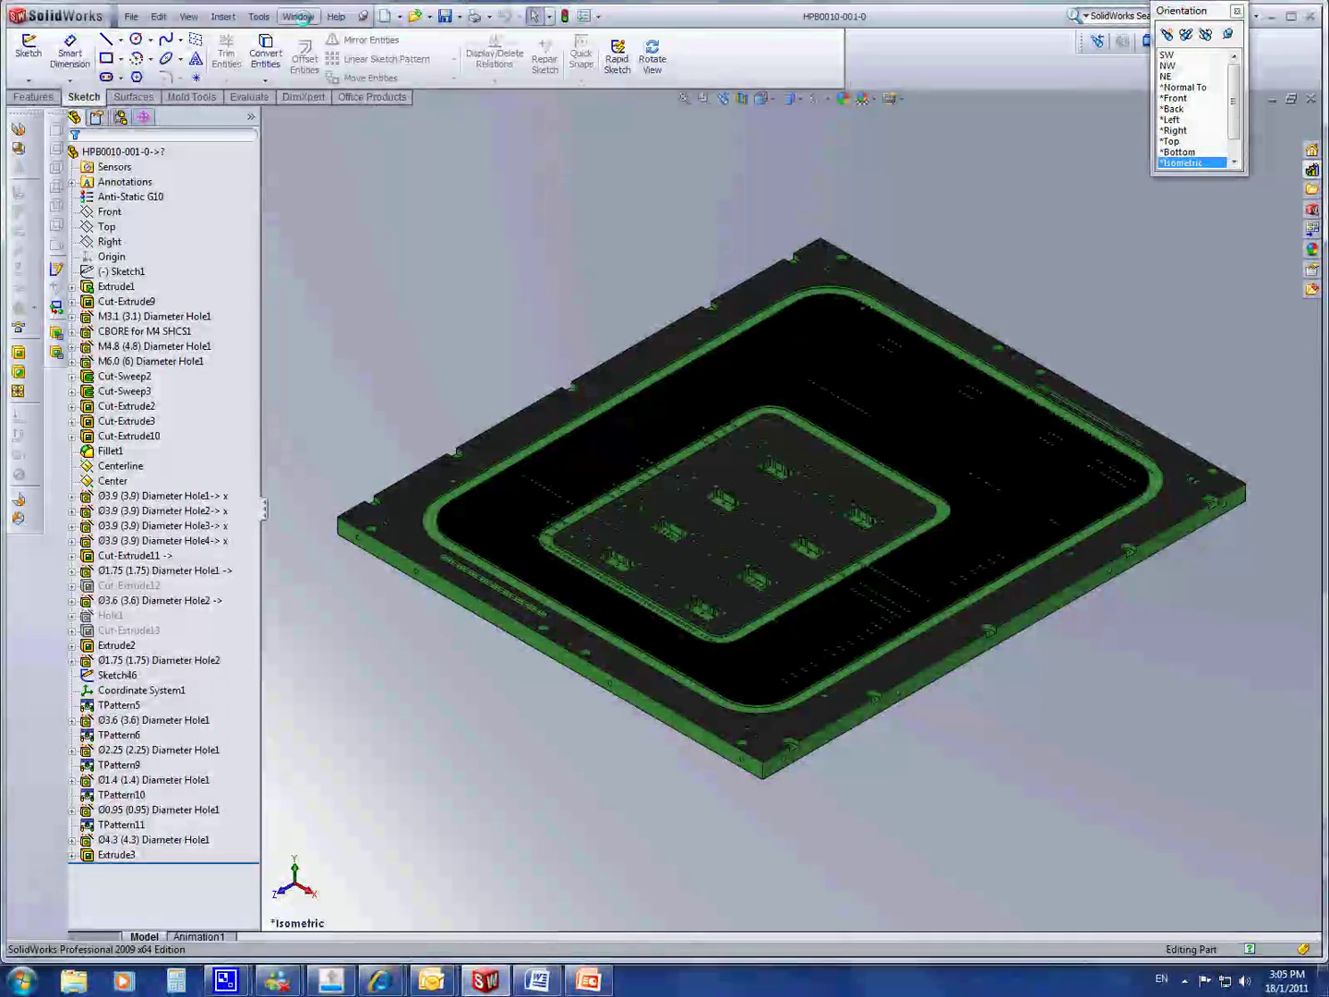
- Back in 3070 KIT PLUS HDG, zoom onto a green board and select its face and two probe pins
left_click(299, 16)
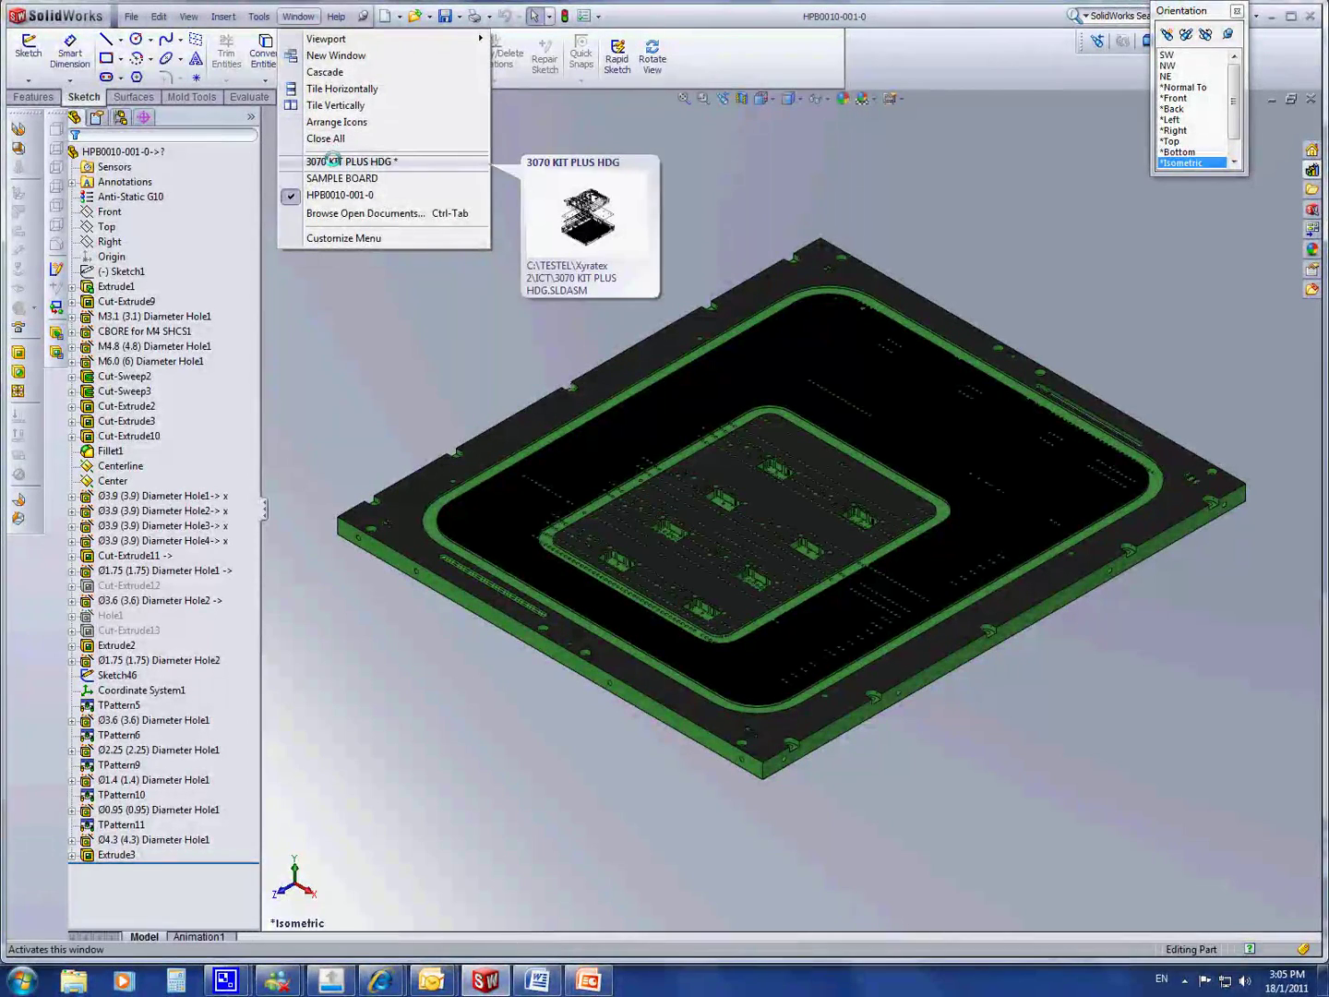
left_click(332, 161)
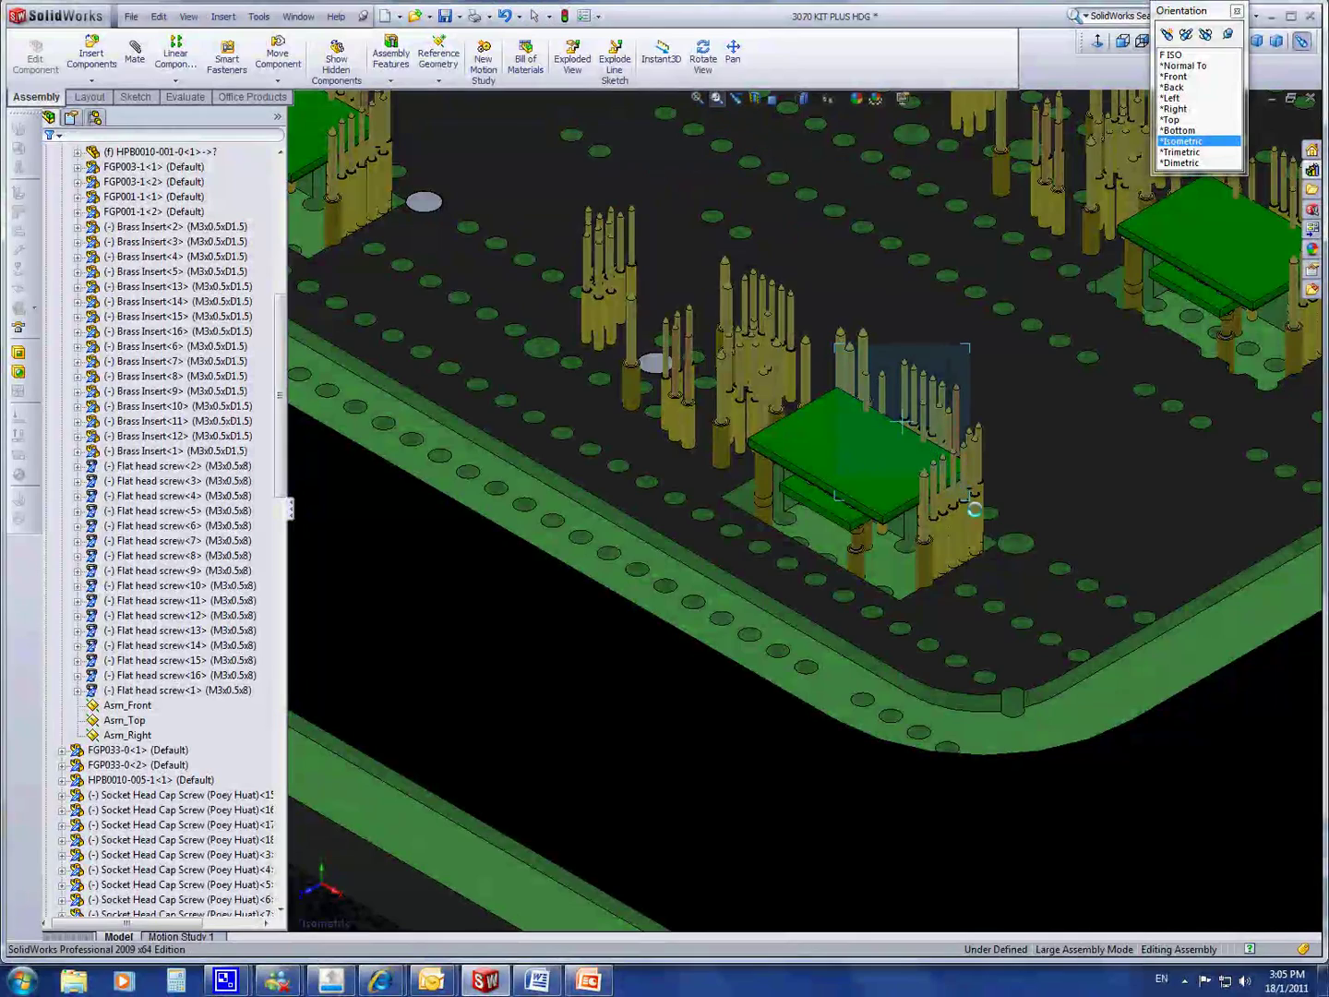
scroll(1004, 583, "down", 3)
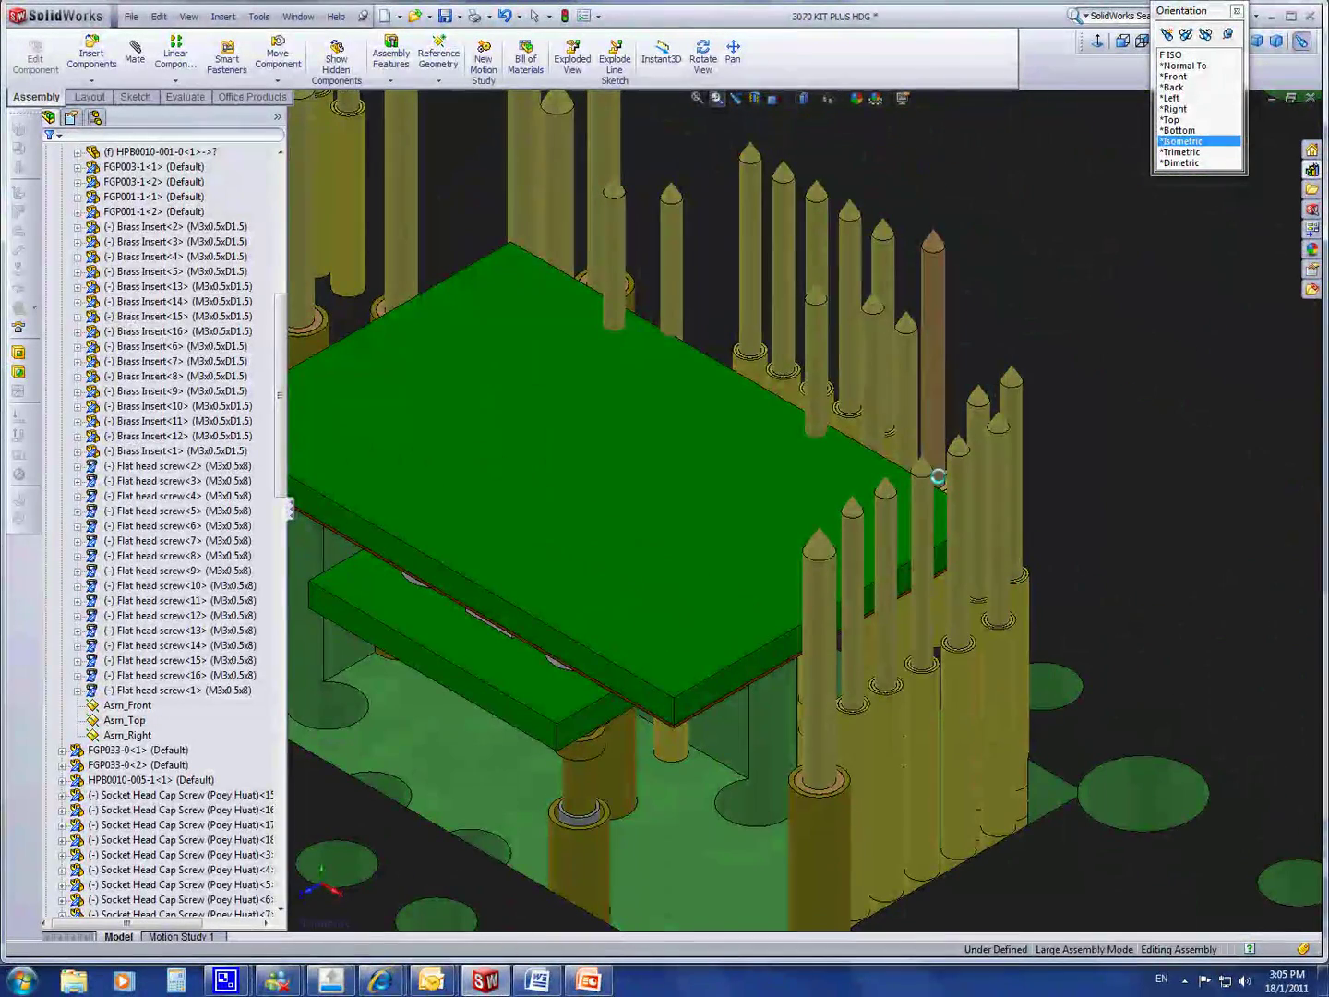
left_click(577, 389)
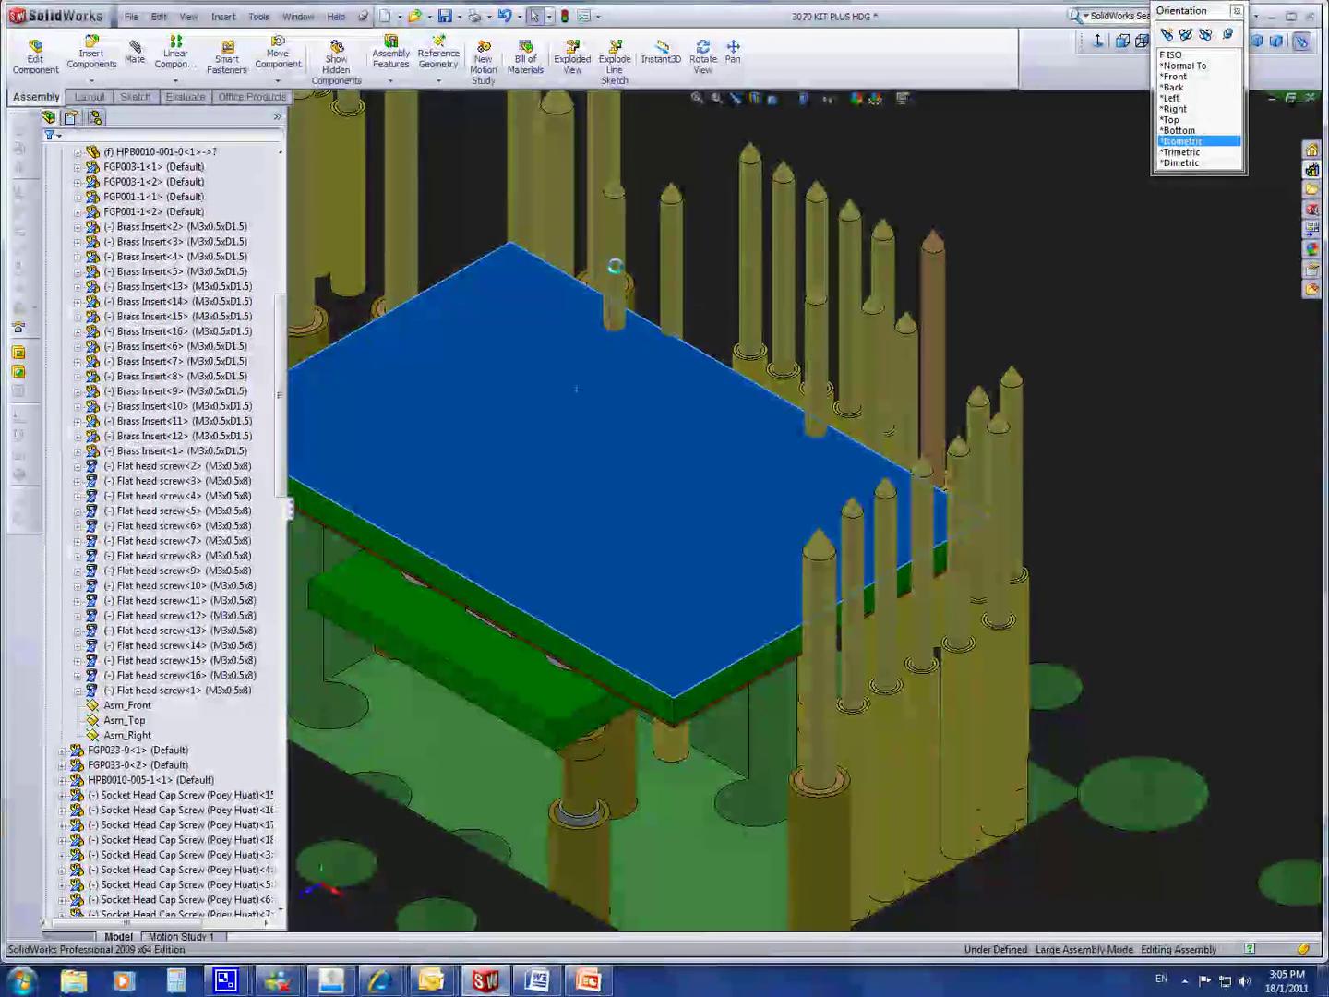
left_click(614, 266)
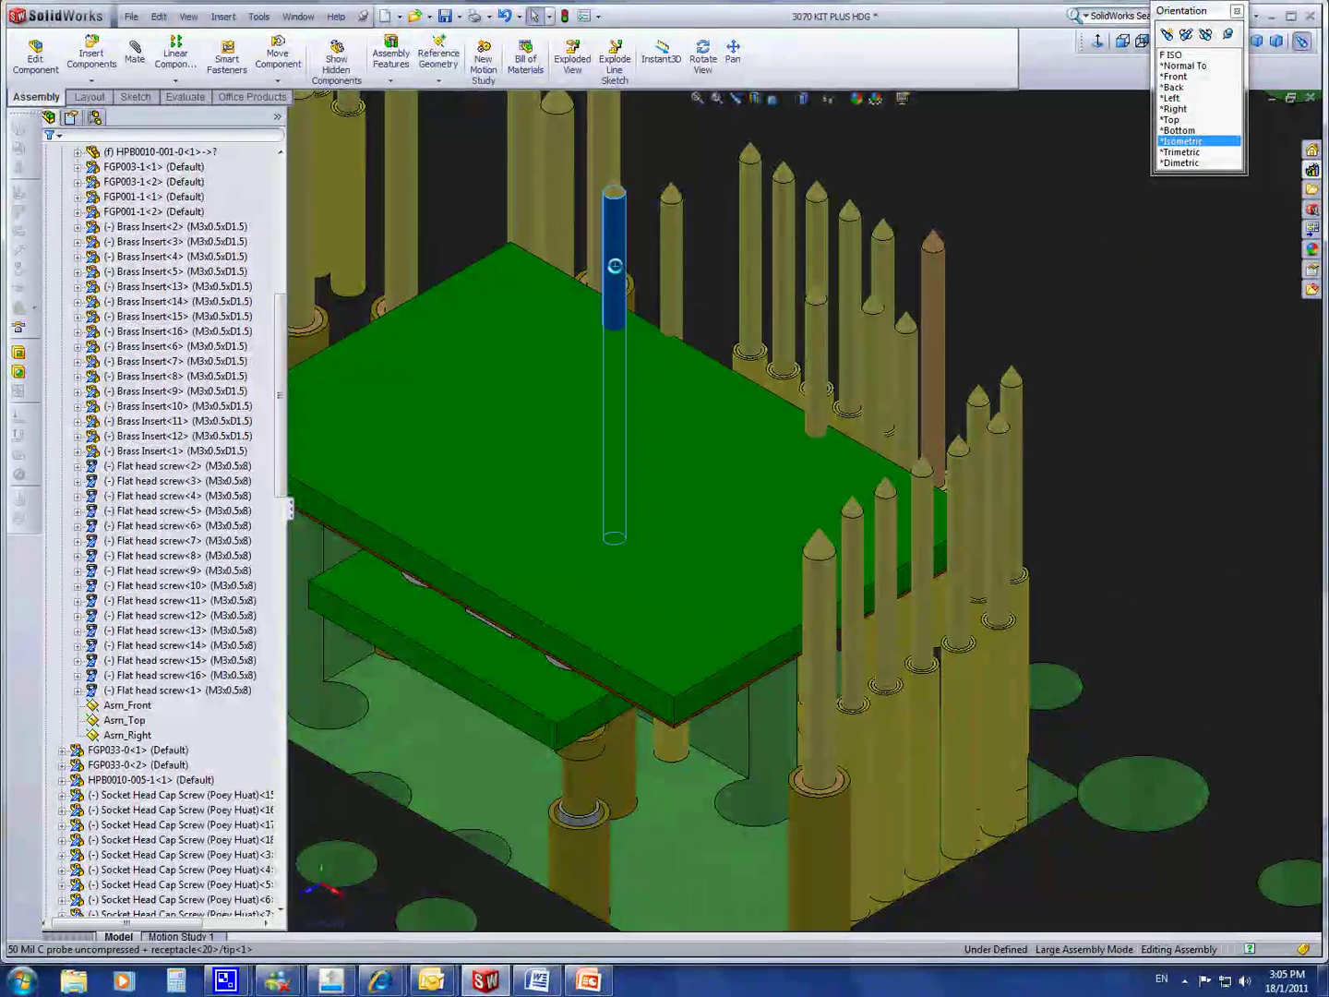
left_click(824, 370)
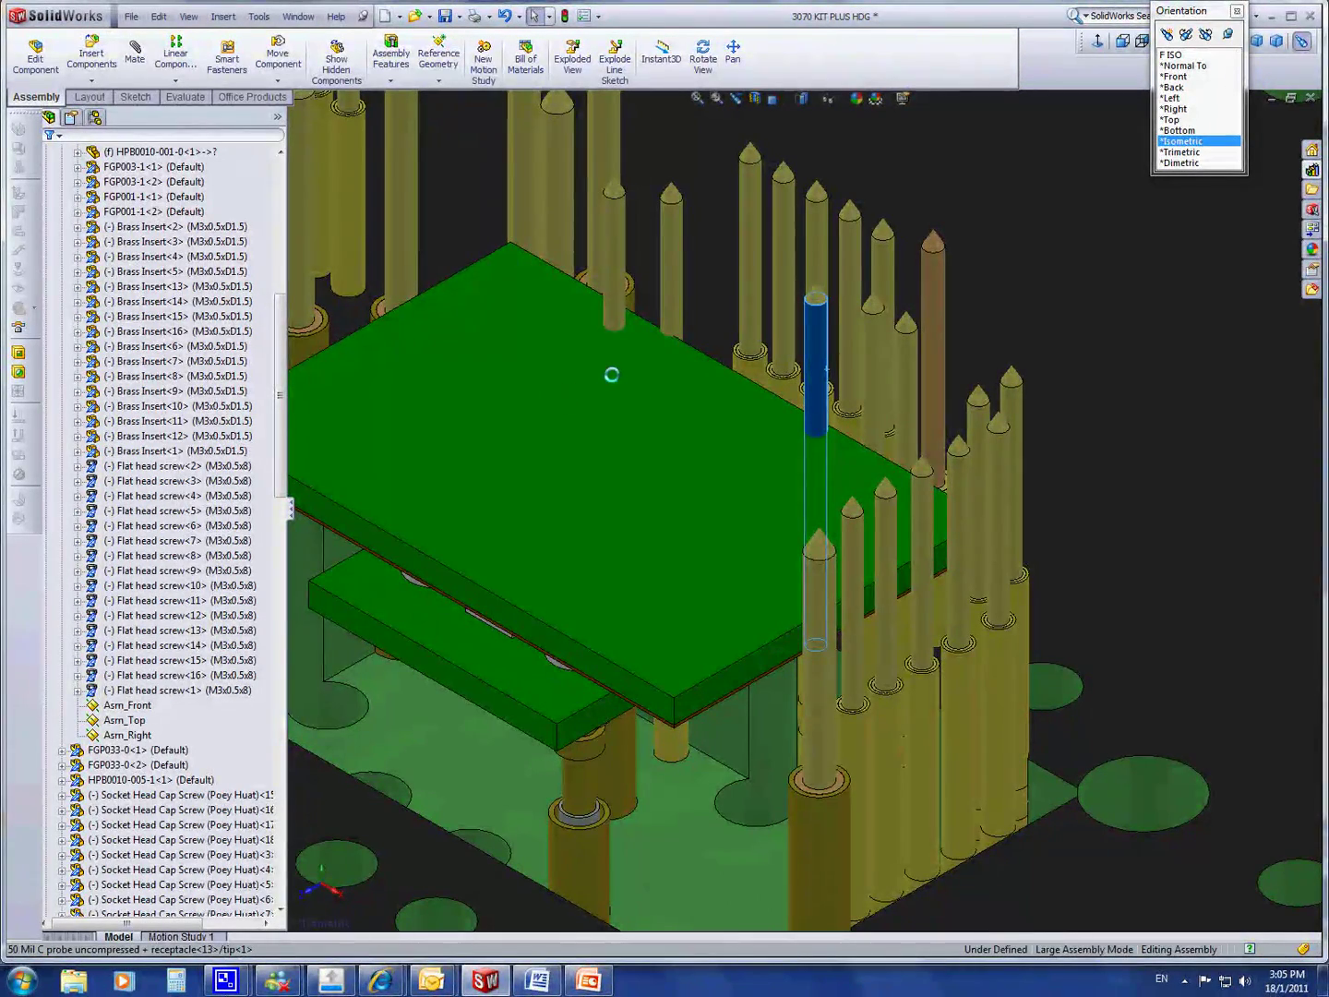
- Zoom back out to see the probe clusters across the fixture plate
scroll(630, 421, "up", 5)
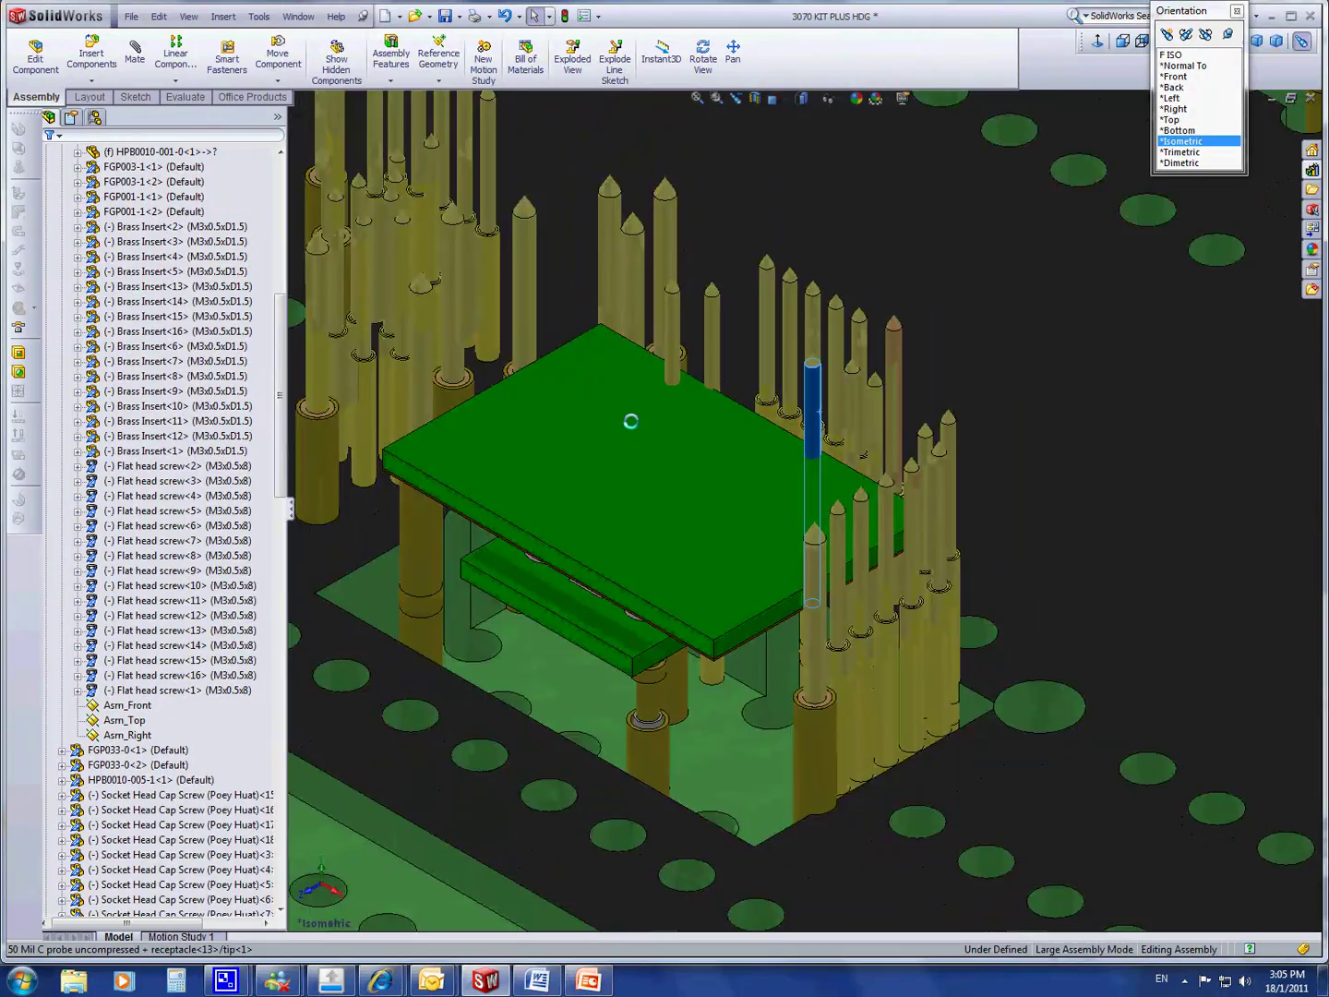
scroll(631, 420, "up", 5)
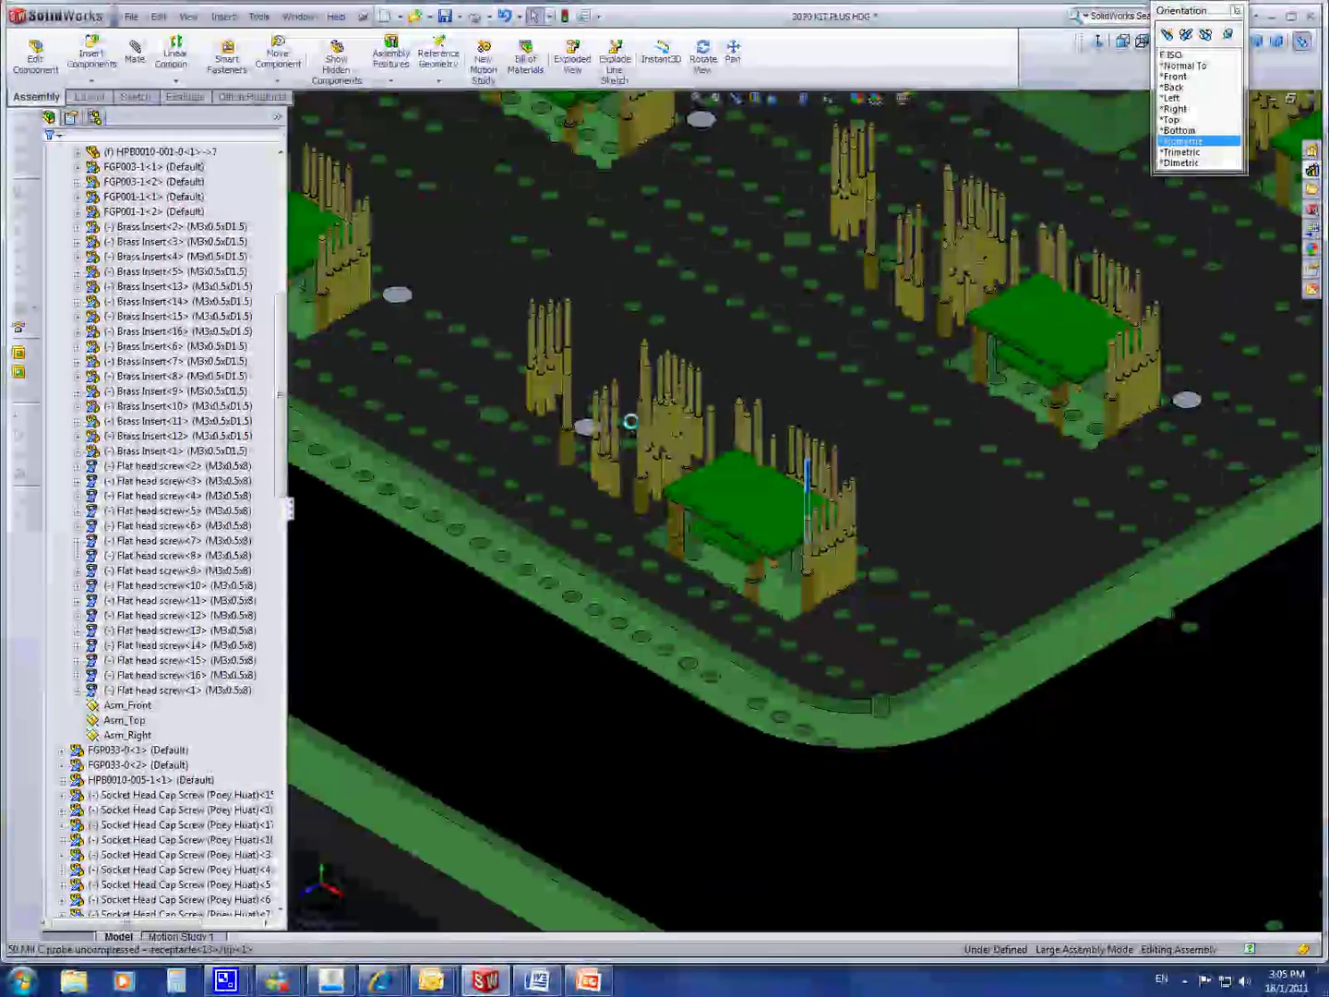
scroll(630, 421, "up", 4)
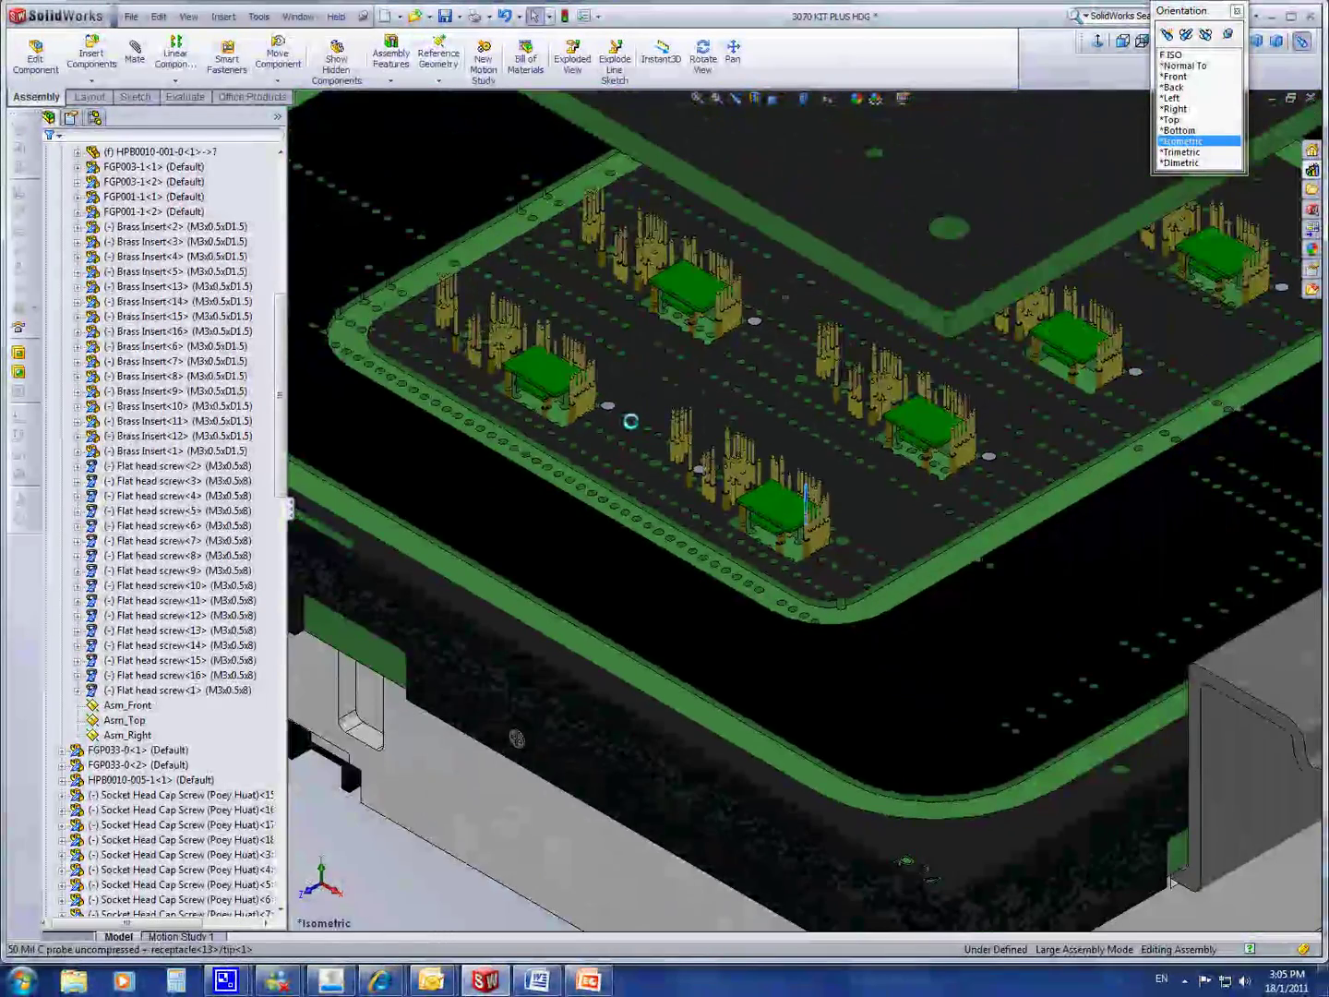
scroll(630, 421, "up", 4)
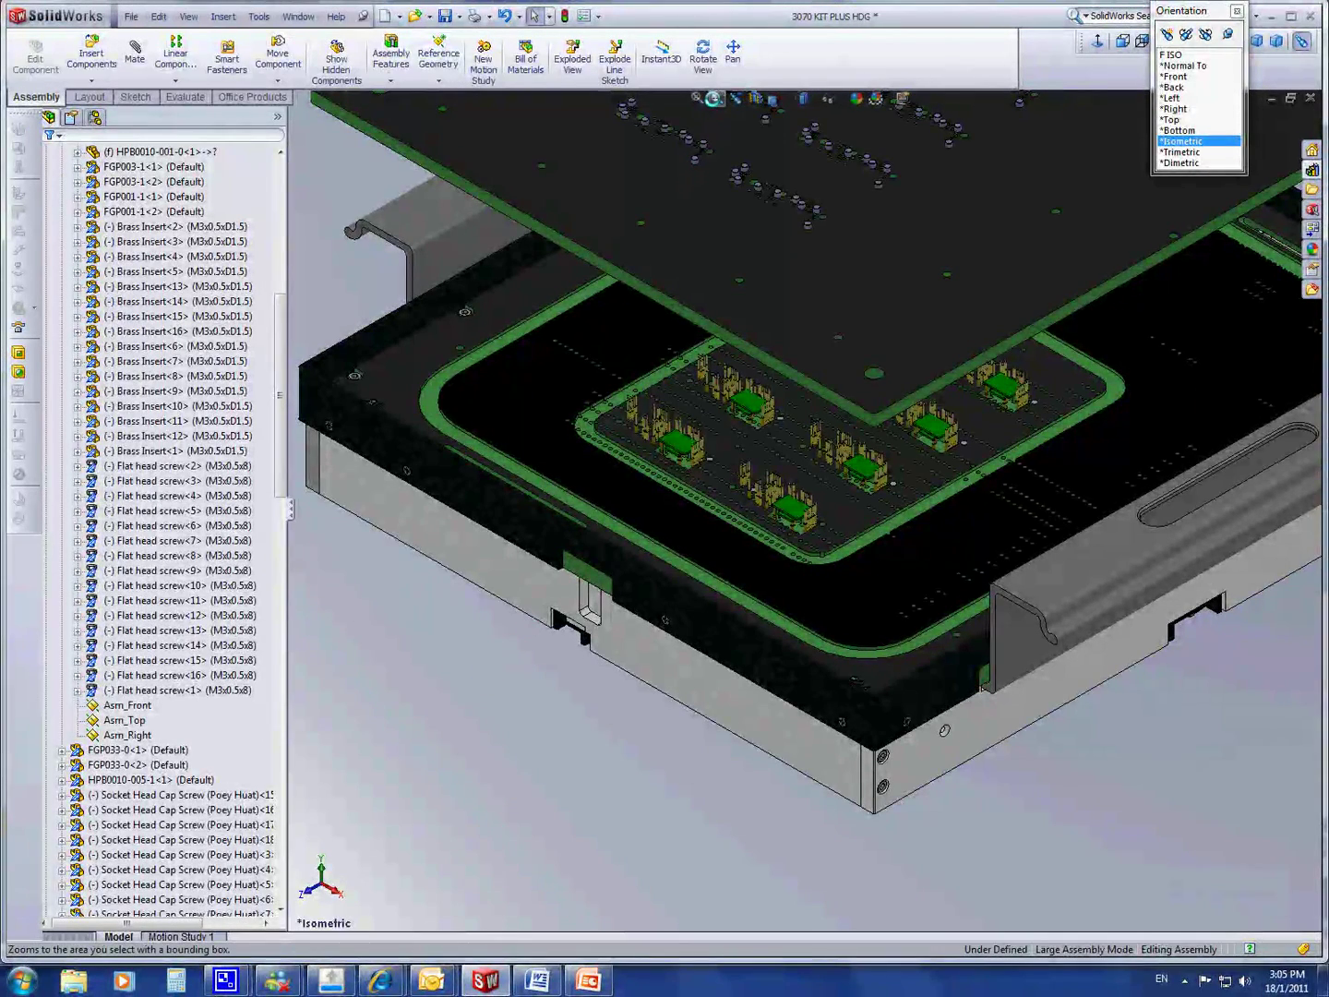
- Zoom in on the upper tray's hinge arm, then open the OP TOP PLATE part on its own
left_click(714, 98)
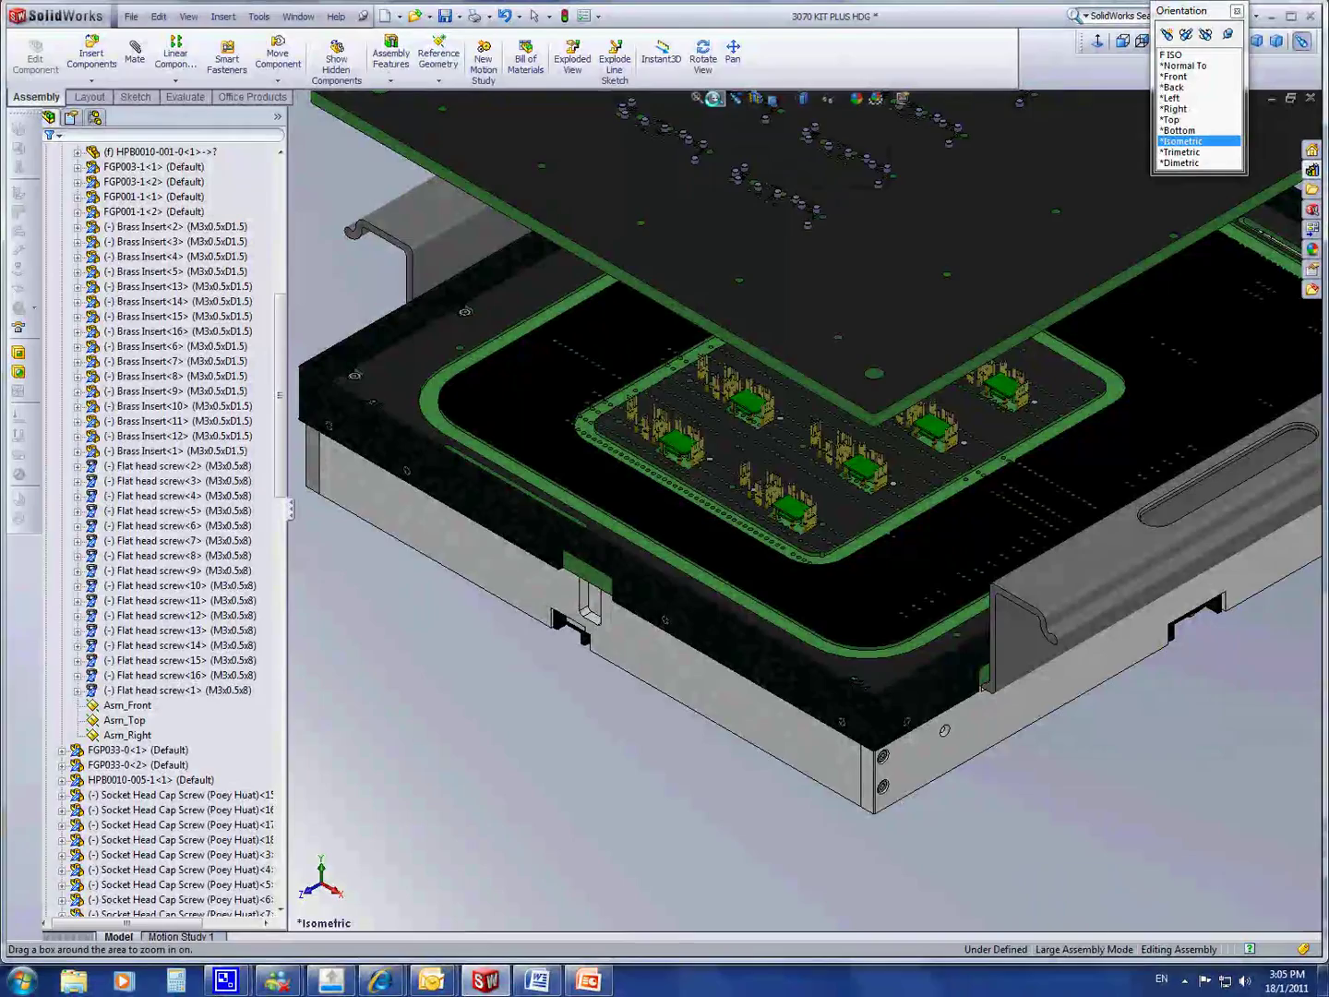
left_click_drag(814, 236, 846, 273)
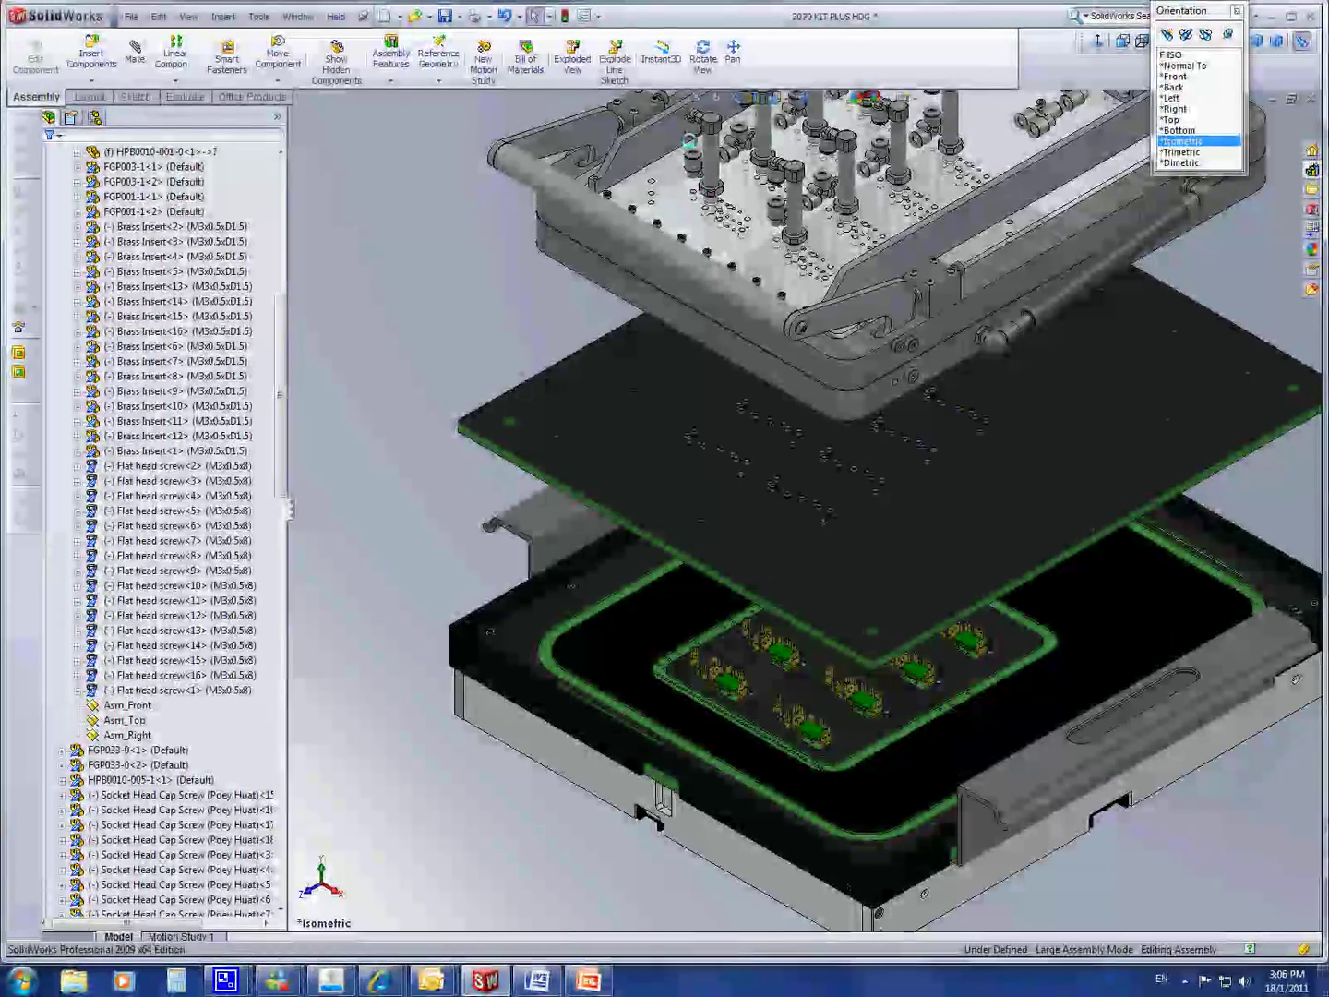
left_click(715, 100)
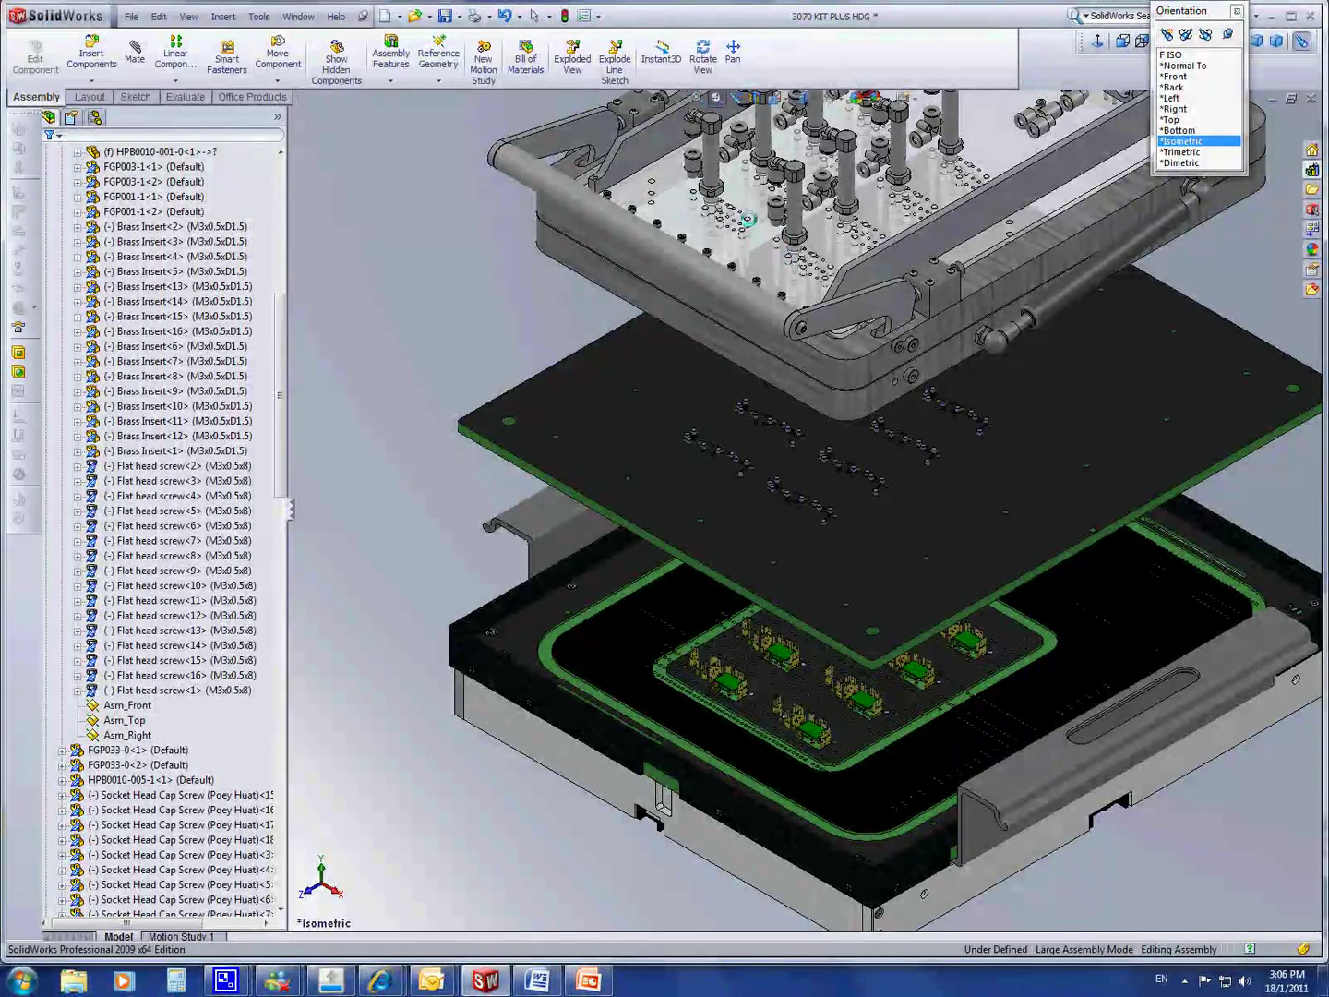
left_click_drag(751, 218, 886, 403)
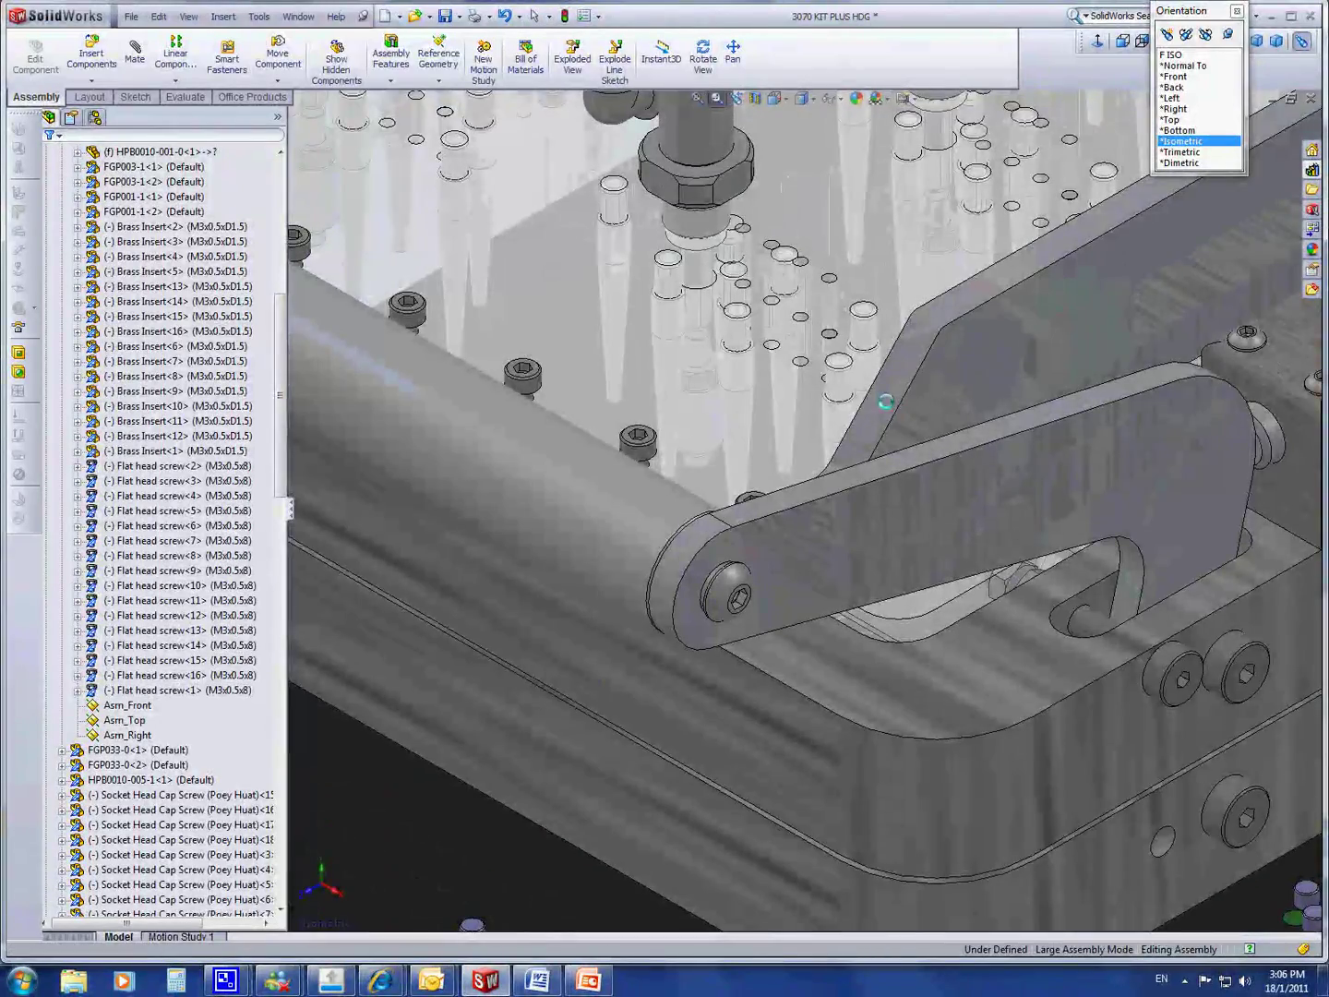
key("Escape")
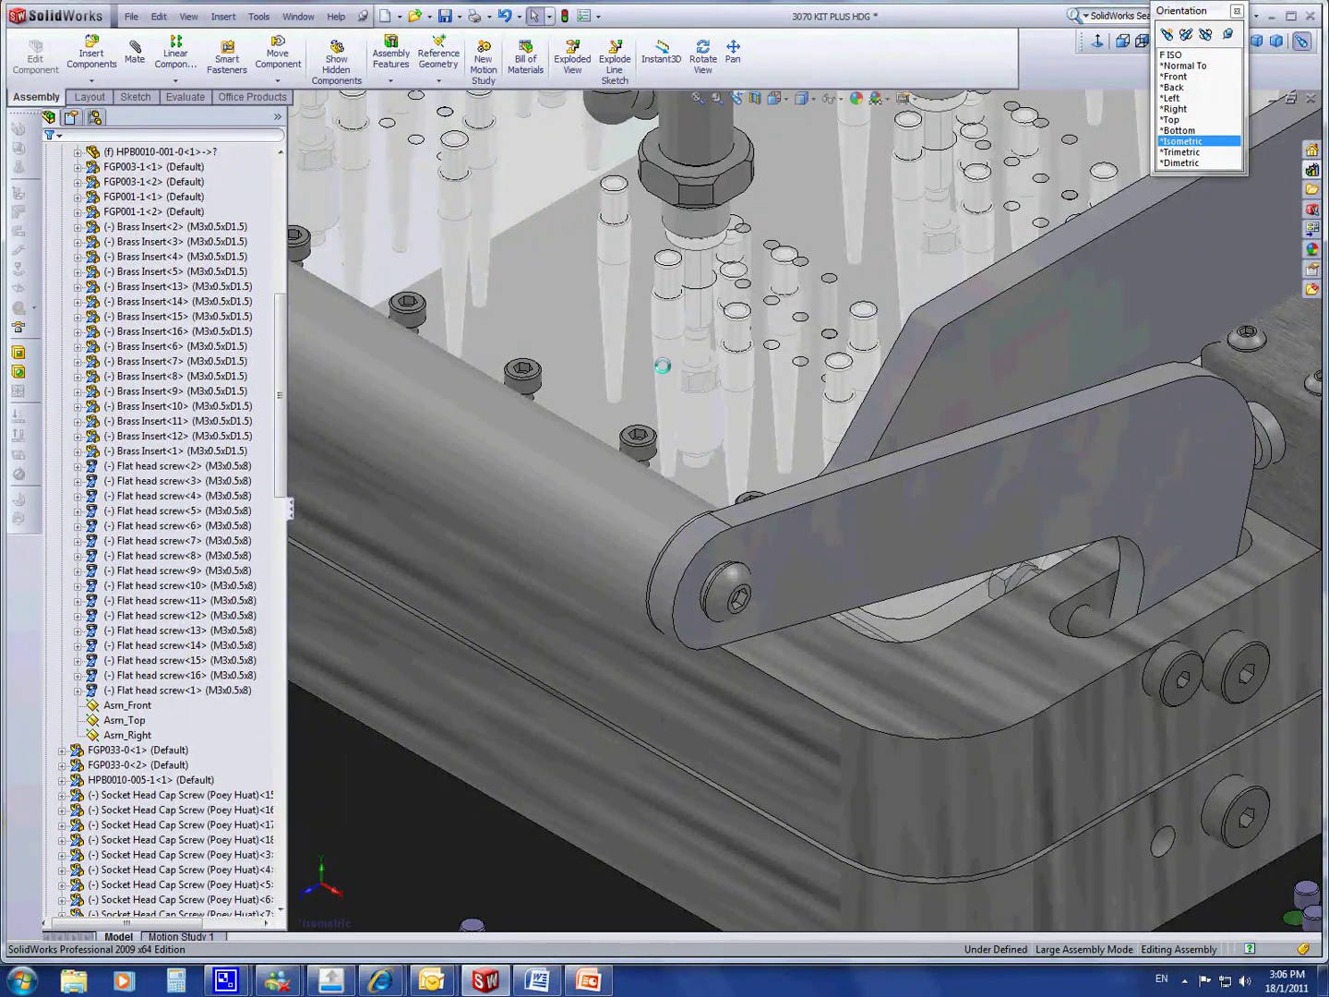
left_click(552, 275)
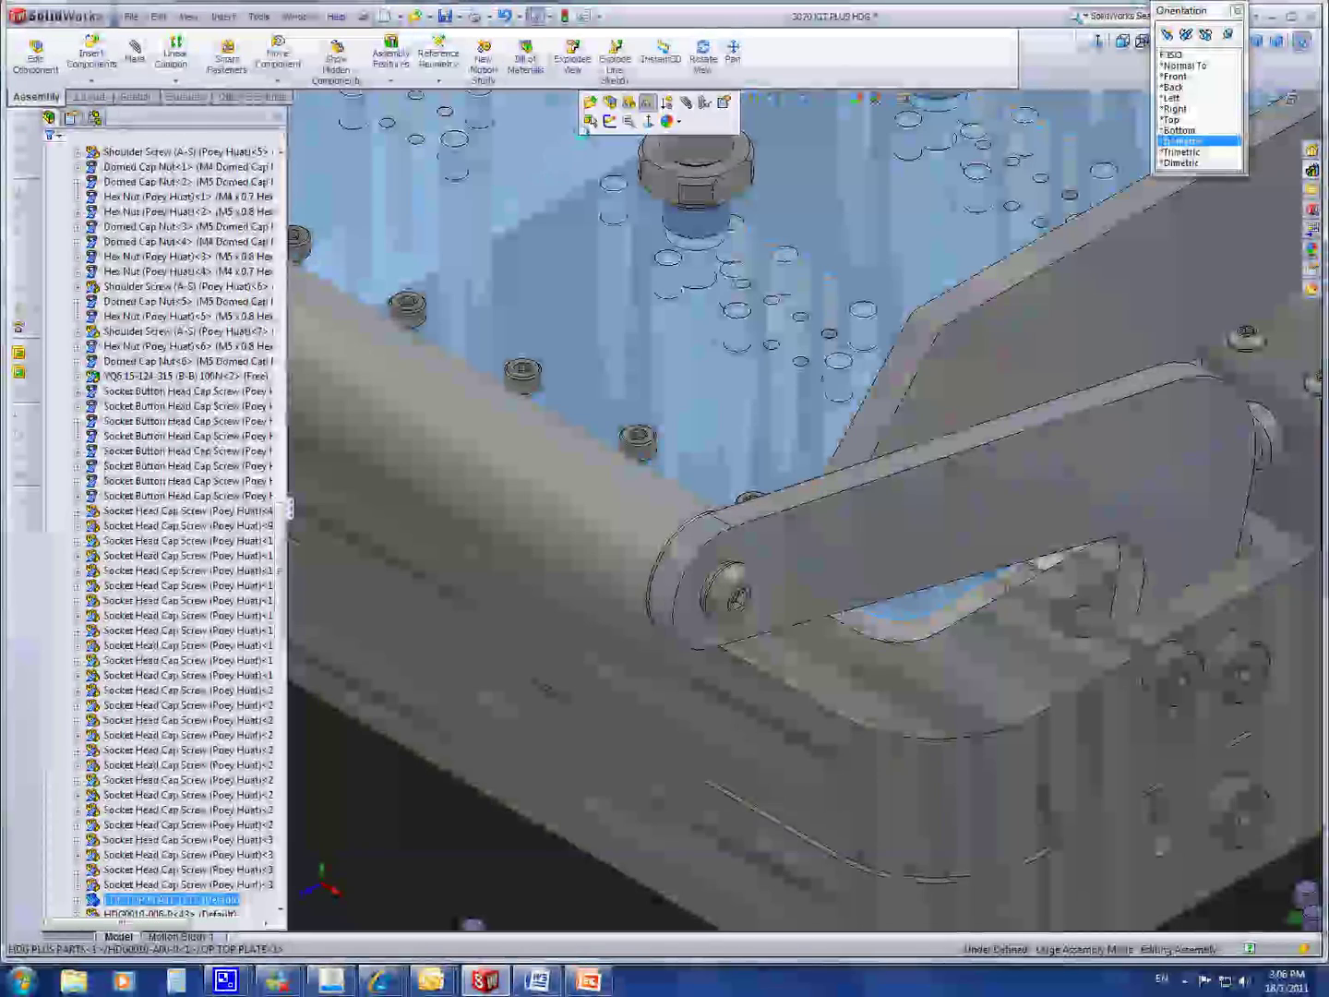
left_click(589, 121)
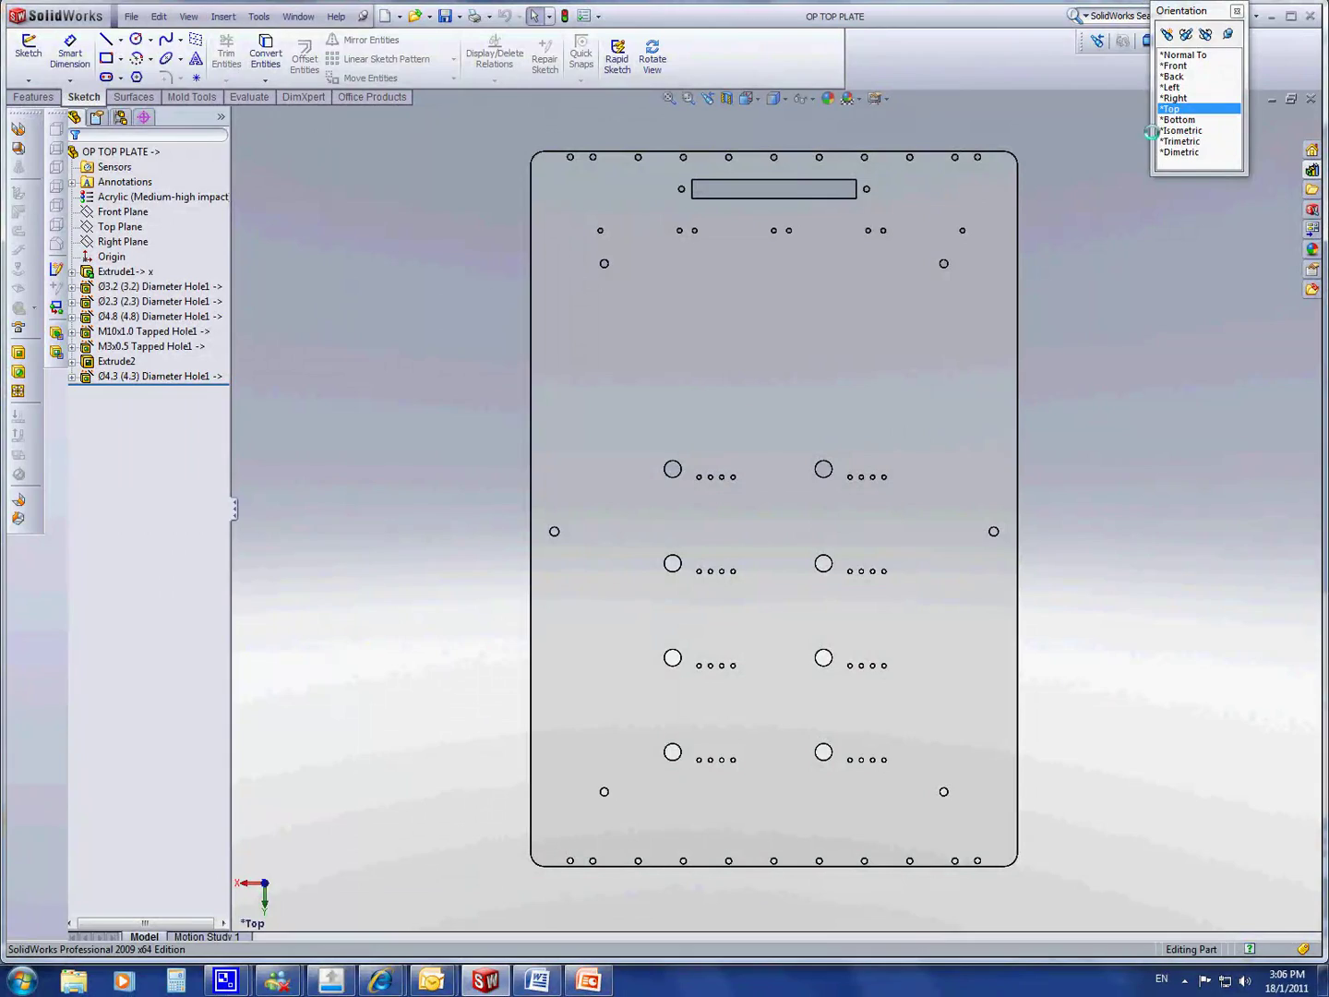
- Return from OP TOP PLATE to the 3070 KIT PLUS HDG assembly via the Window menu
left_click(298, 15)
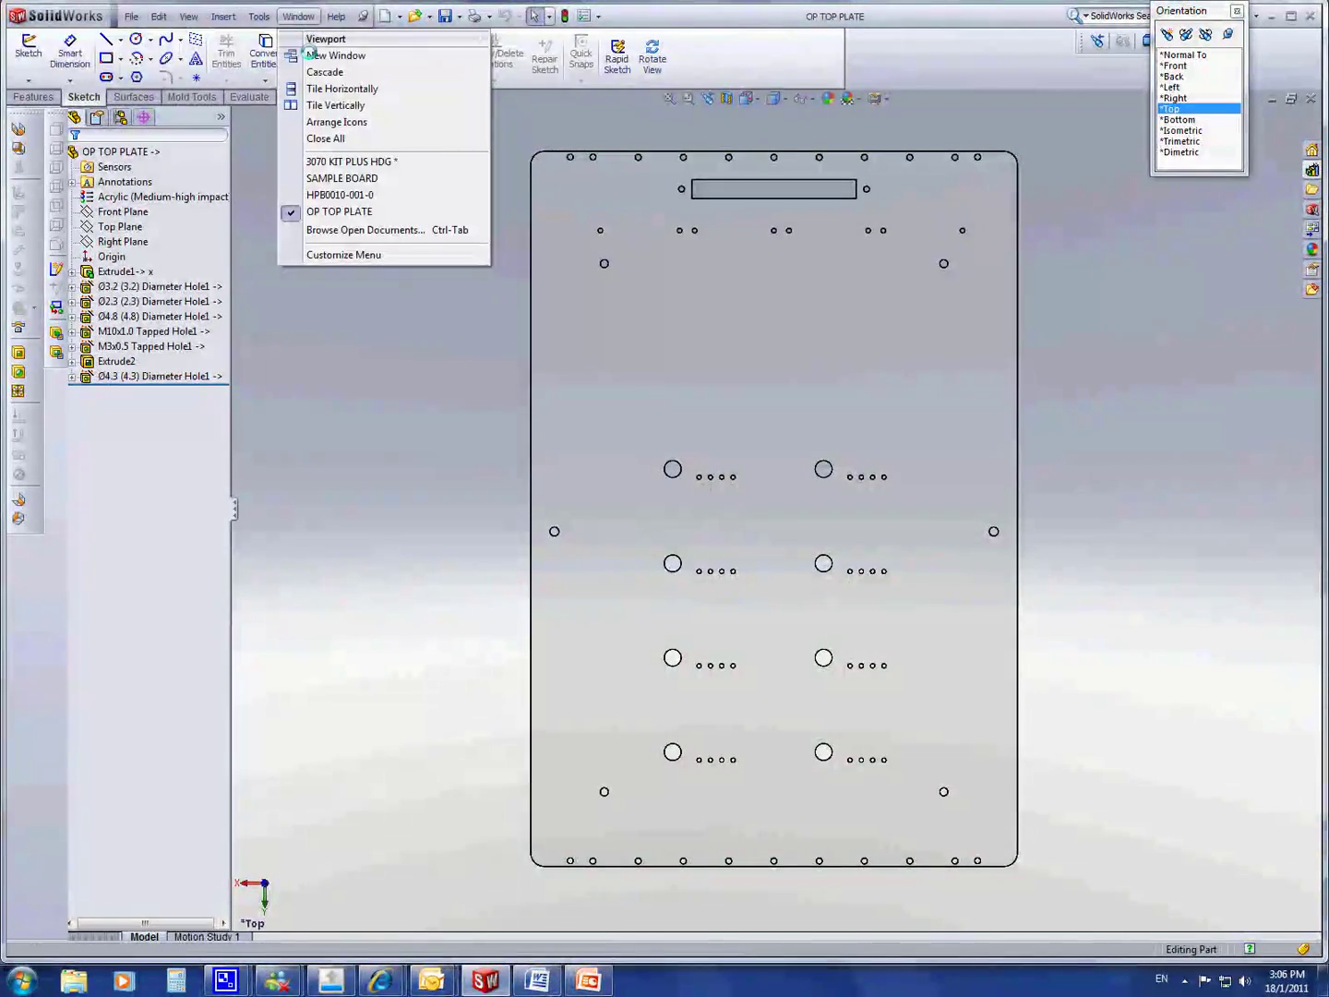
left_click(340, 161)
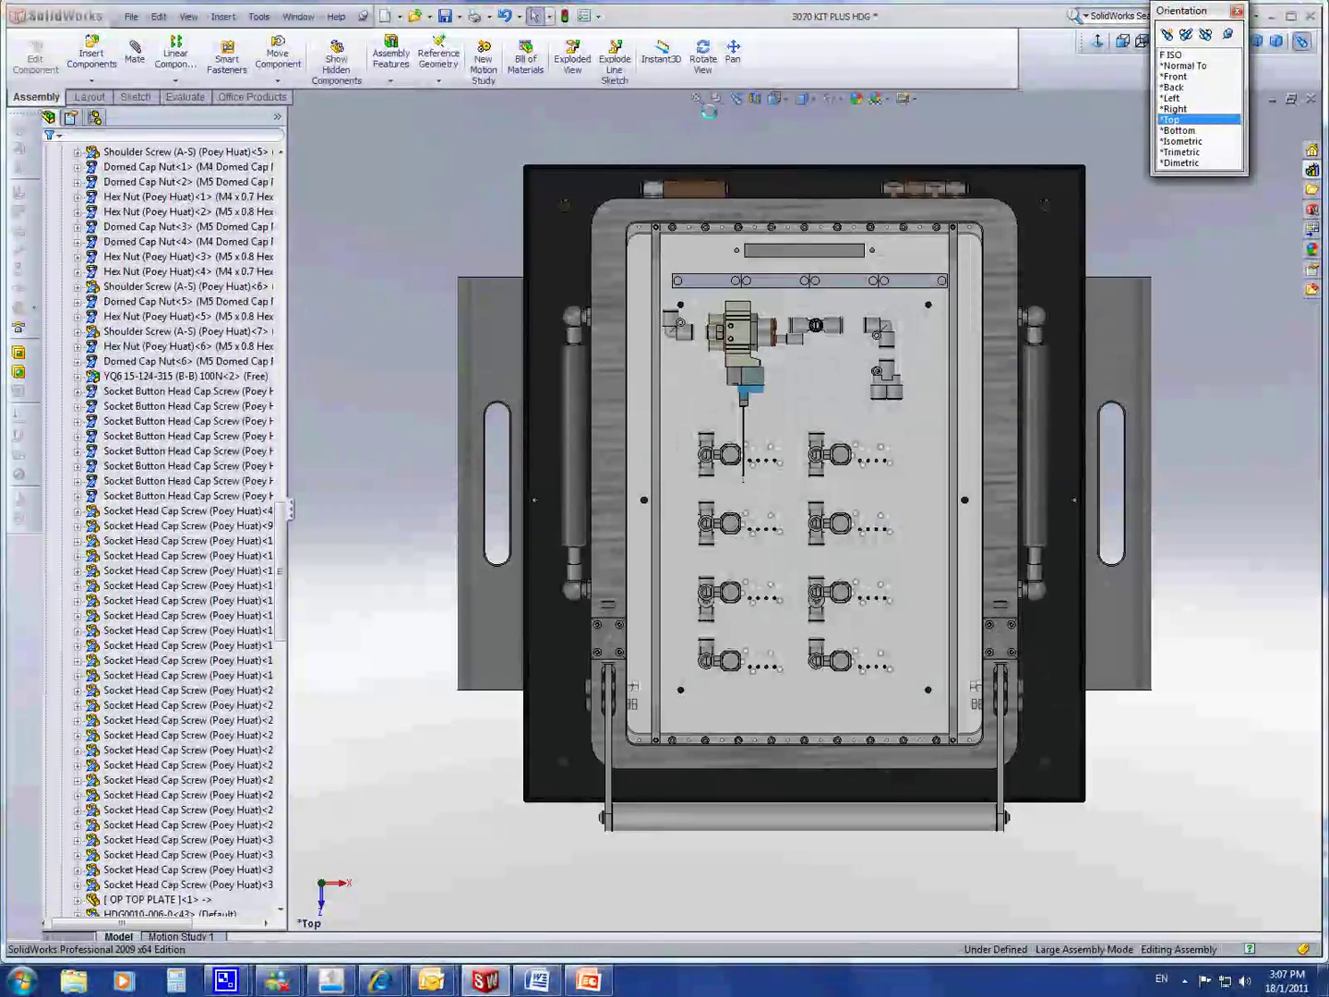
- Zoom in on a cylinder fitting's hole rows, then fit the whole assembly in isometric view
left_click(716, 98)
left_click_drag(801, 411, 961, 530)
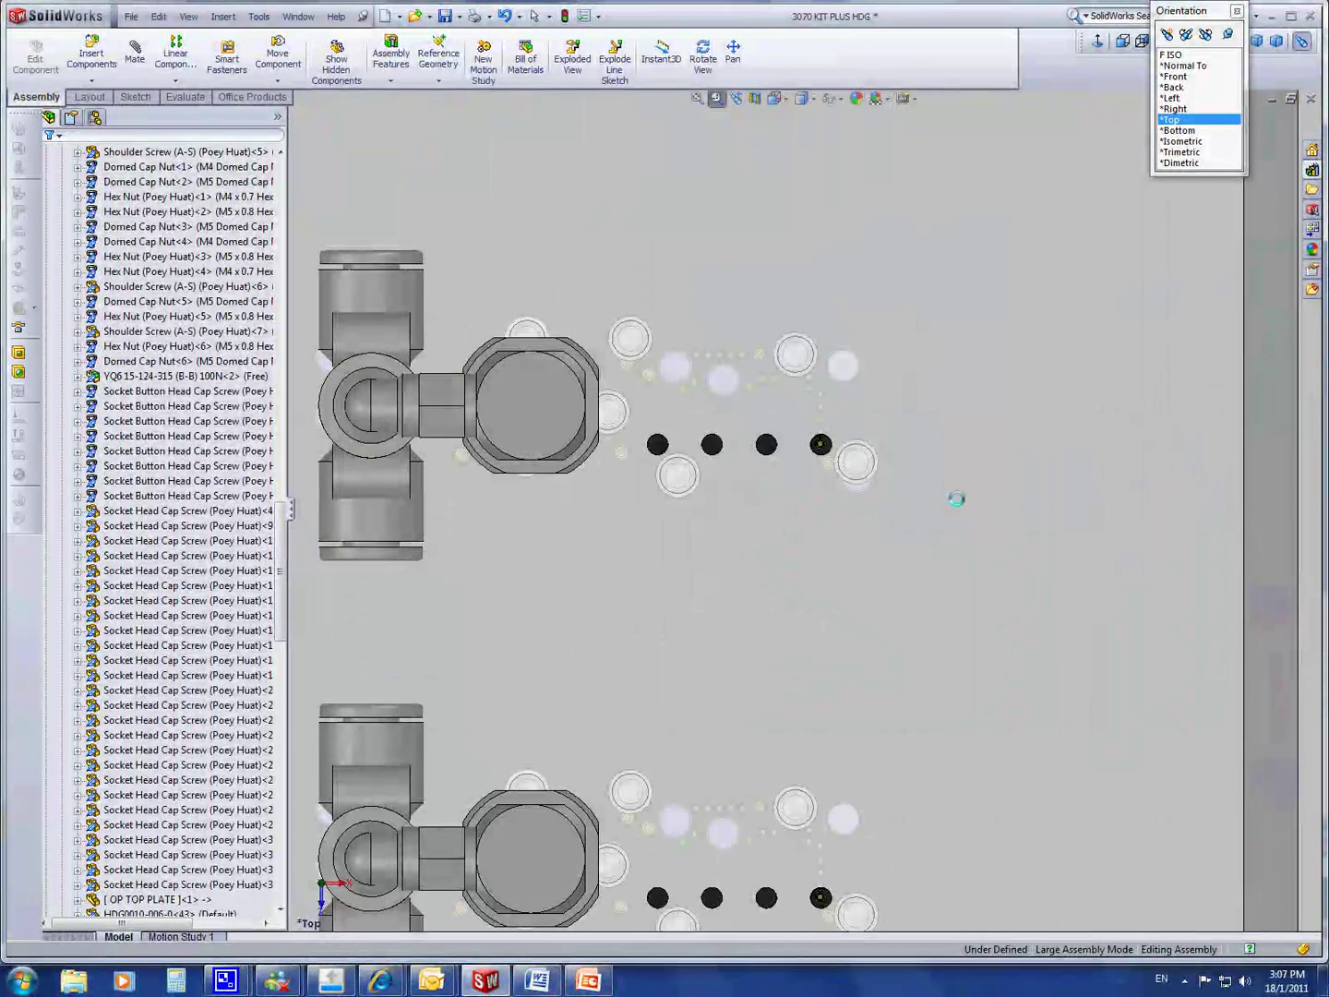
left_click(715, 98)
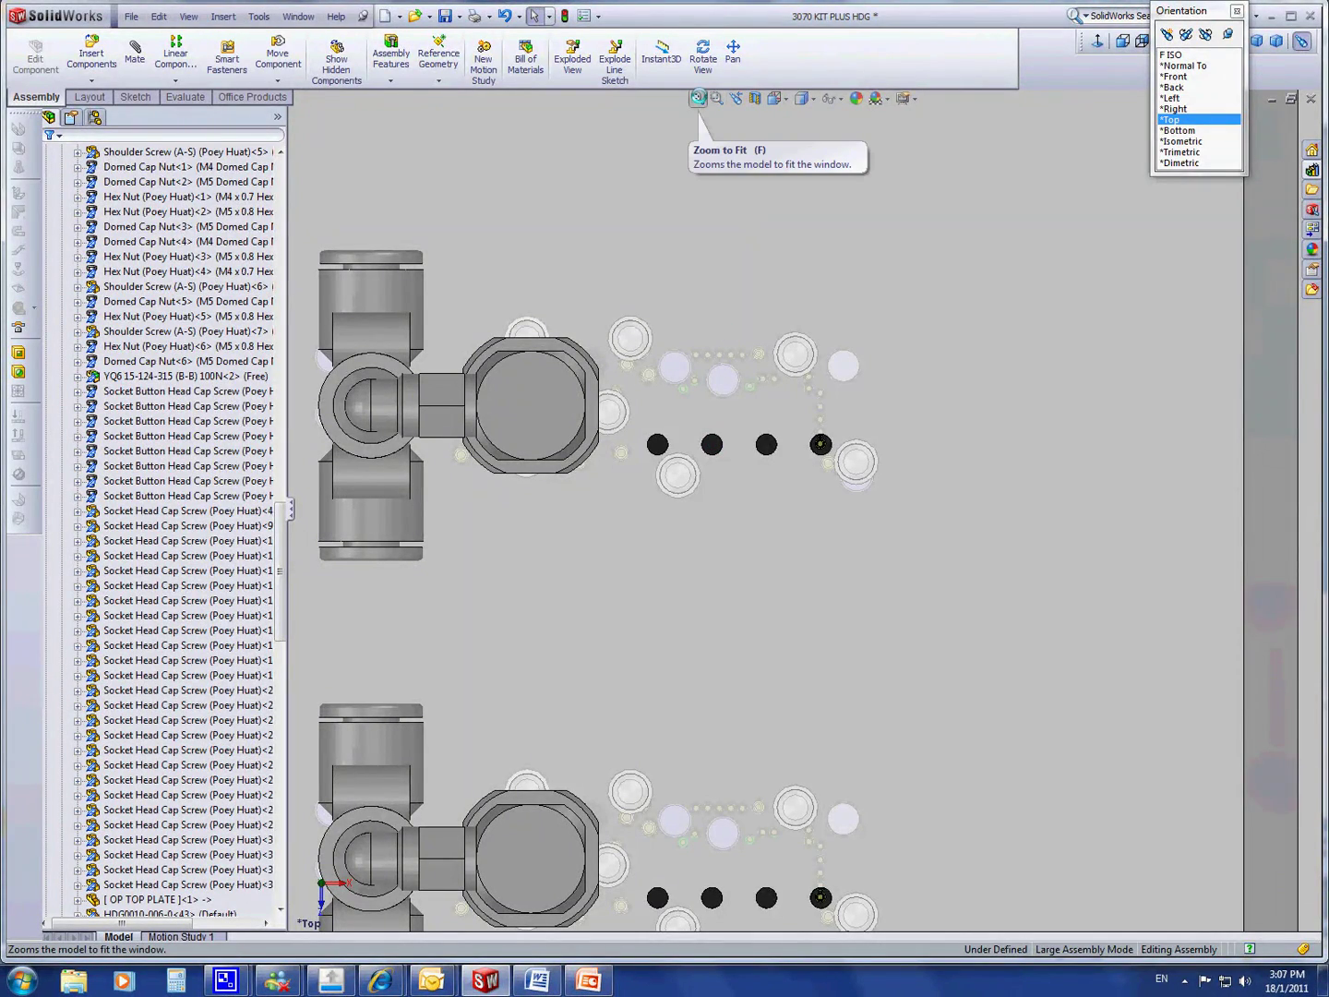
left_click(698, 98)
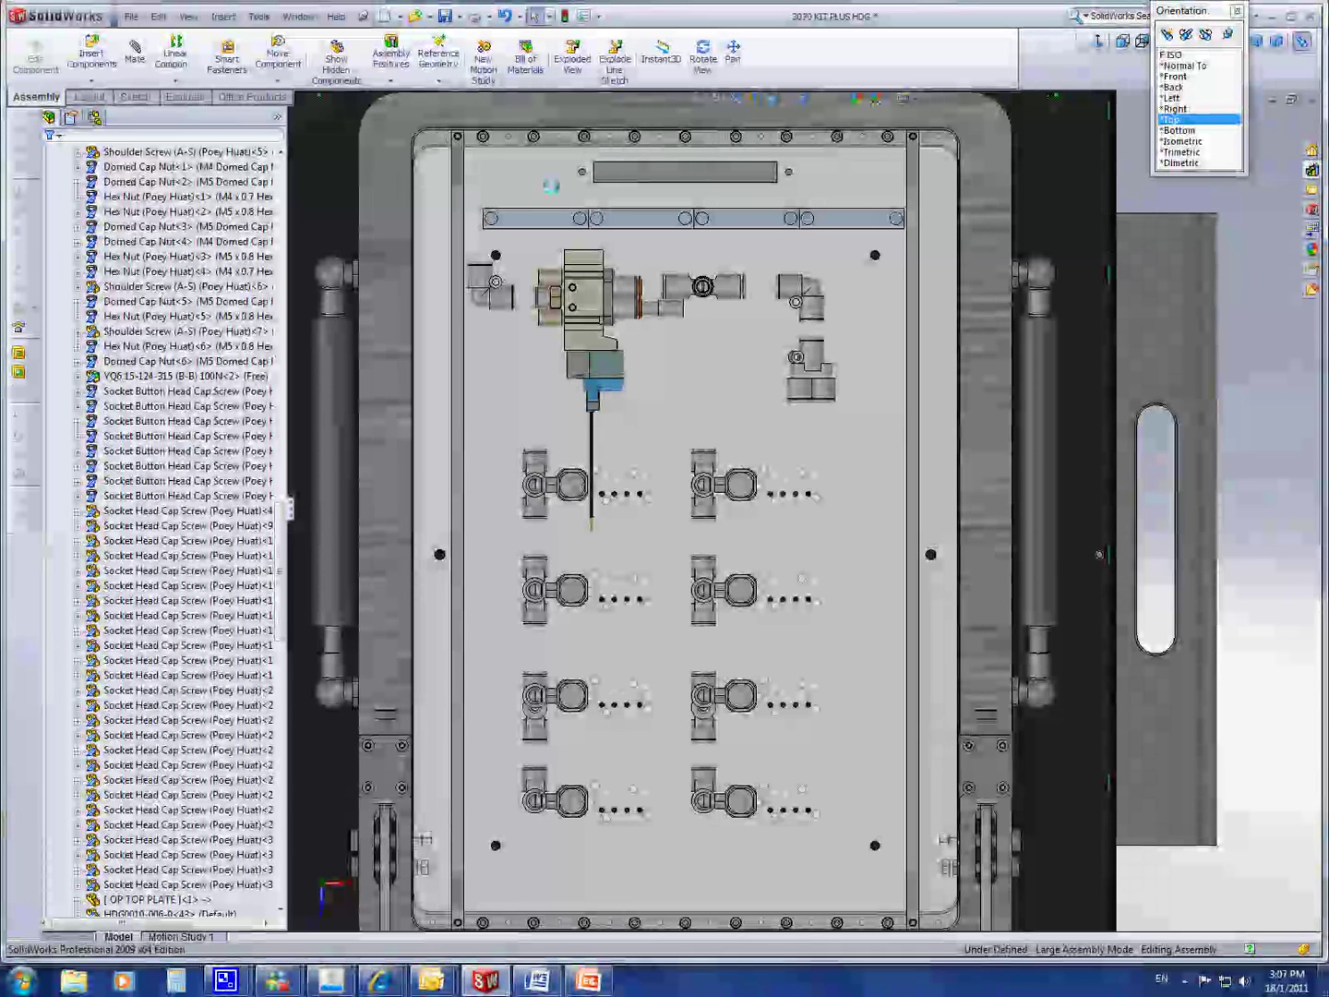
left_click(1191, 141)
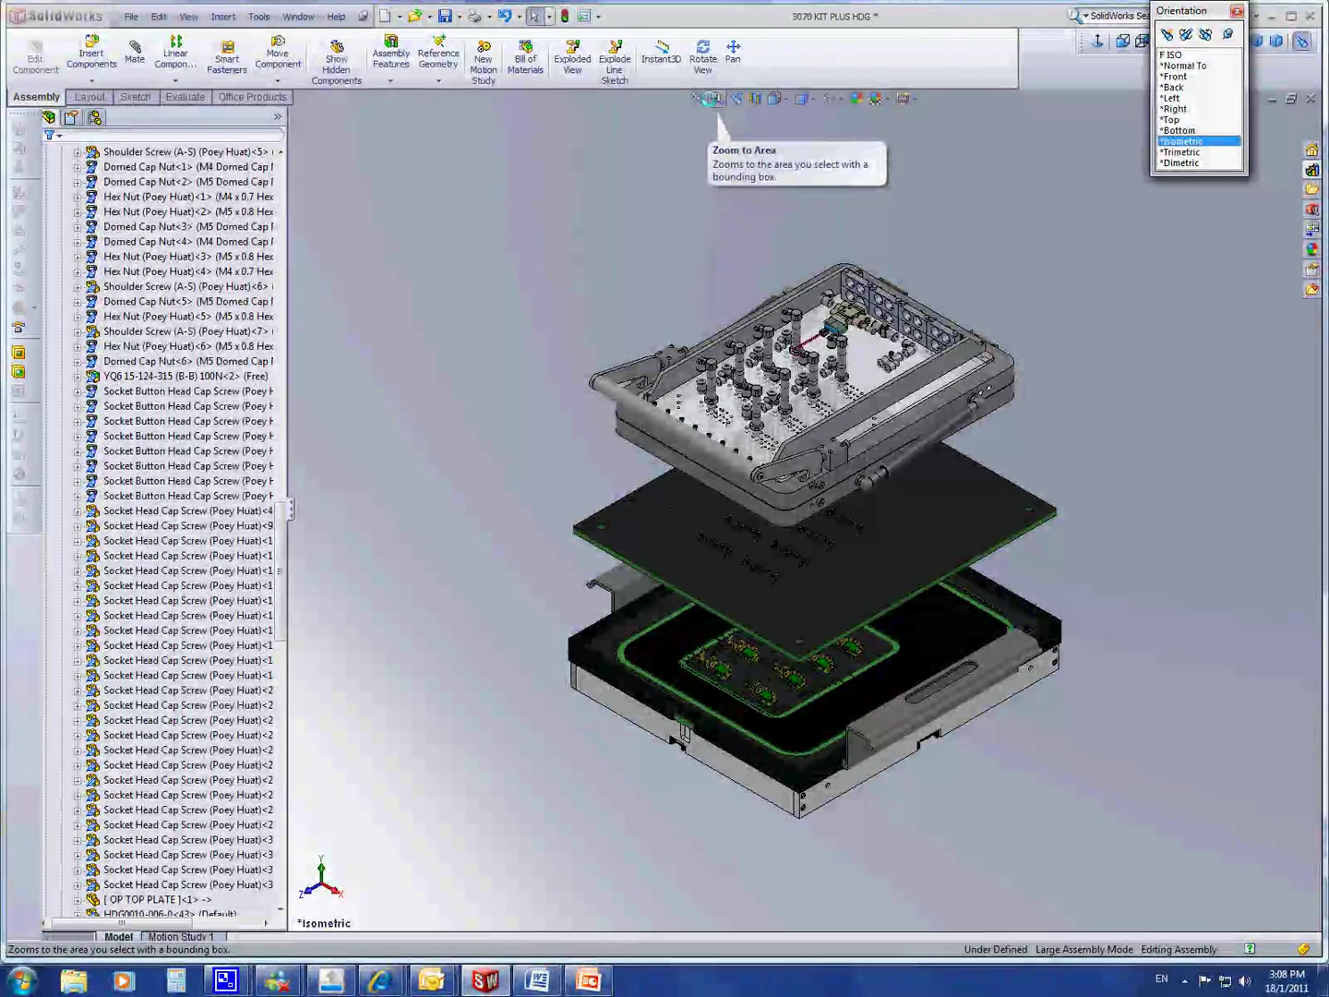
- Zoom in on the upper tray assembly
left_click(713, 98)
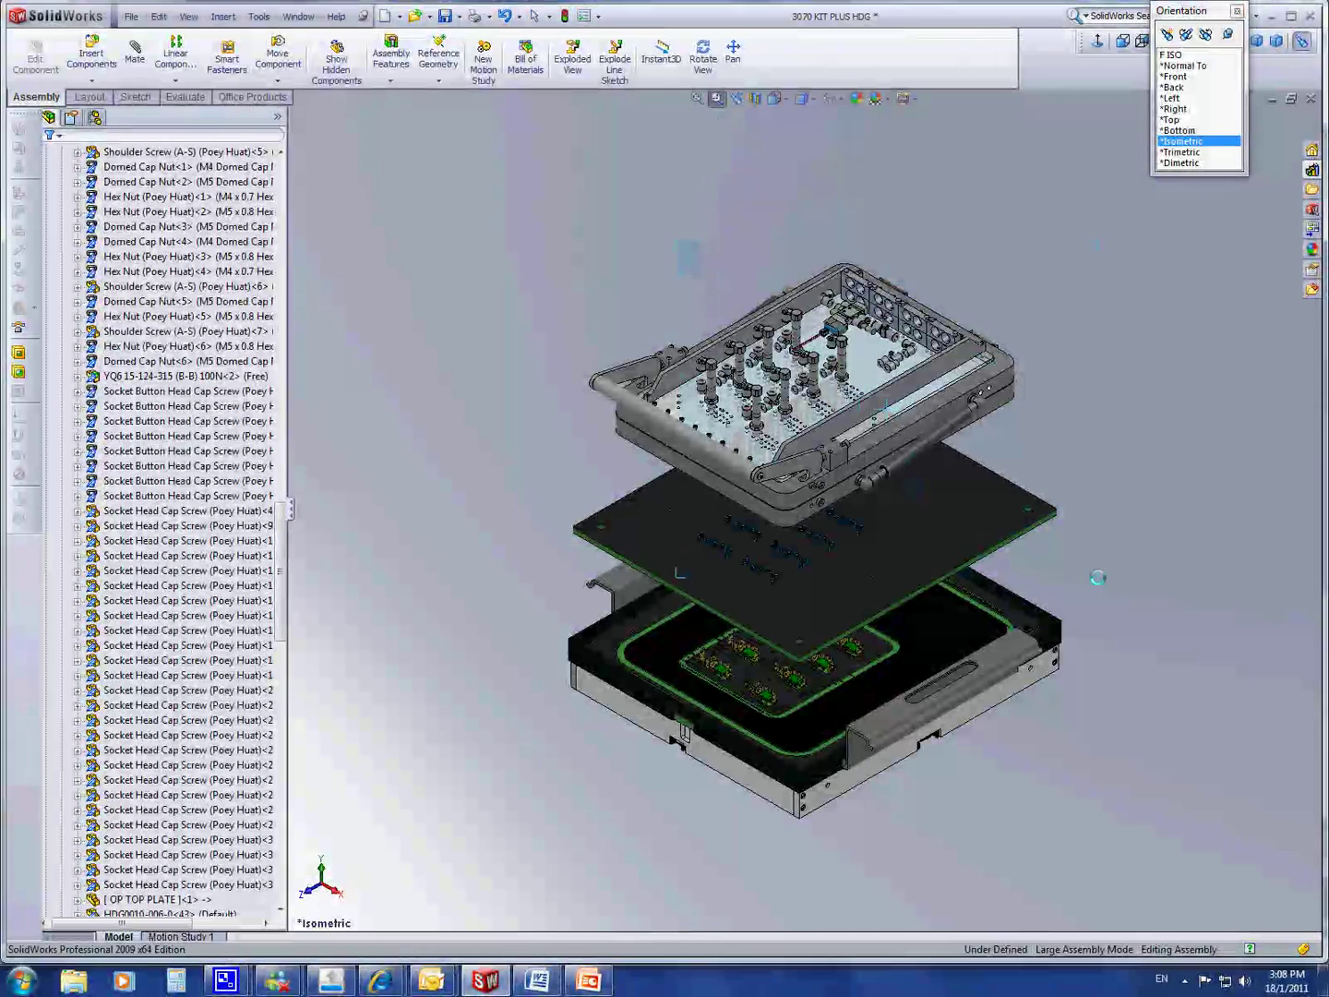
left_click_drag(1097, 578, 613, 333)
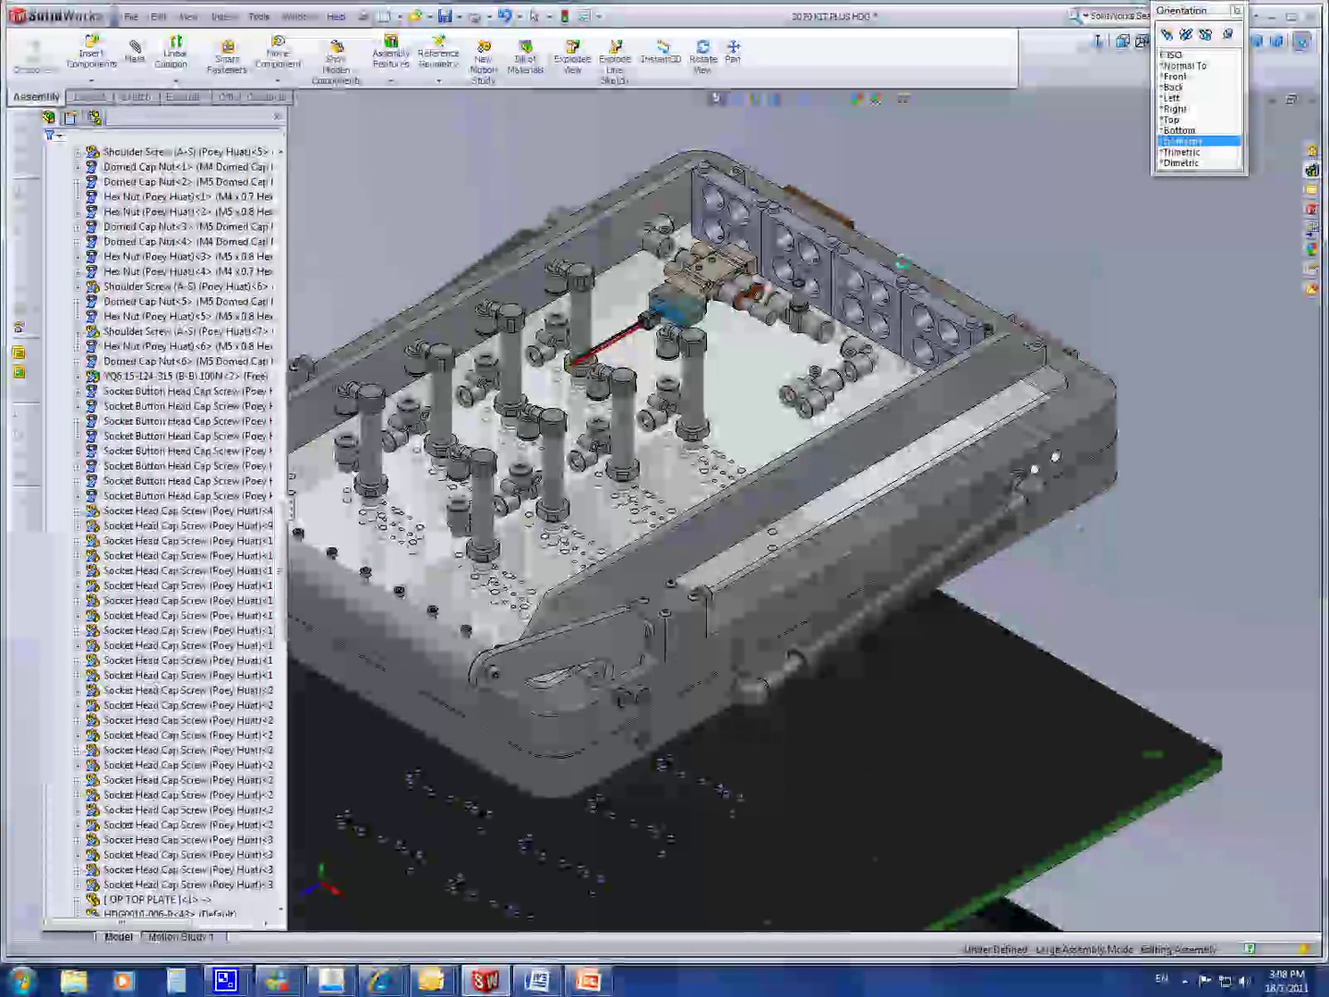
key("Escape")
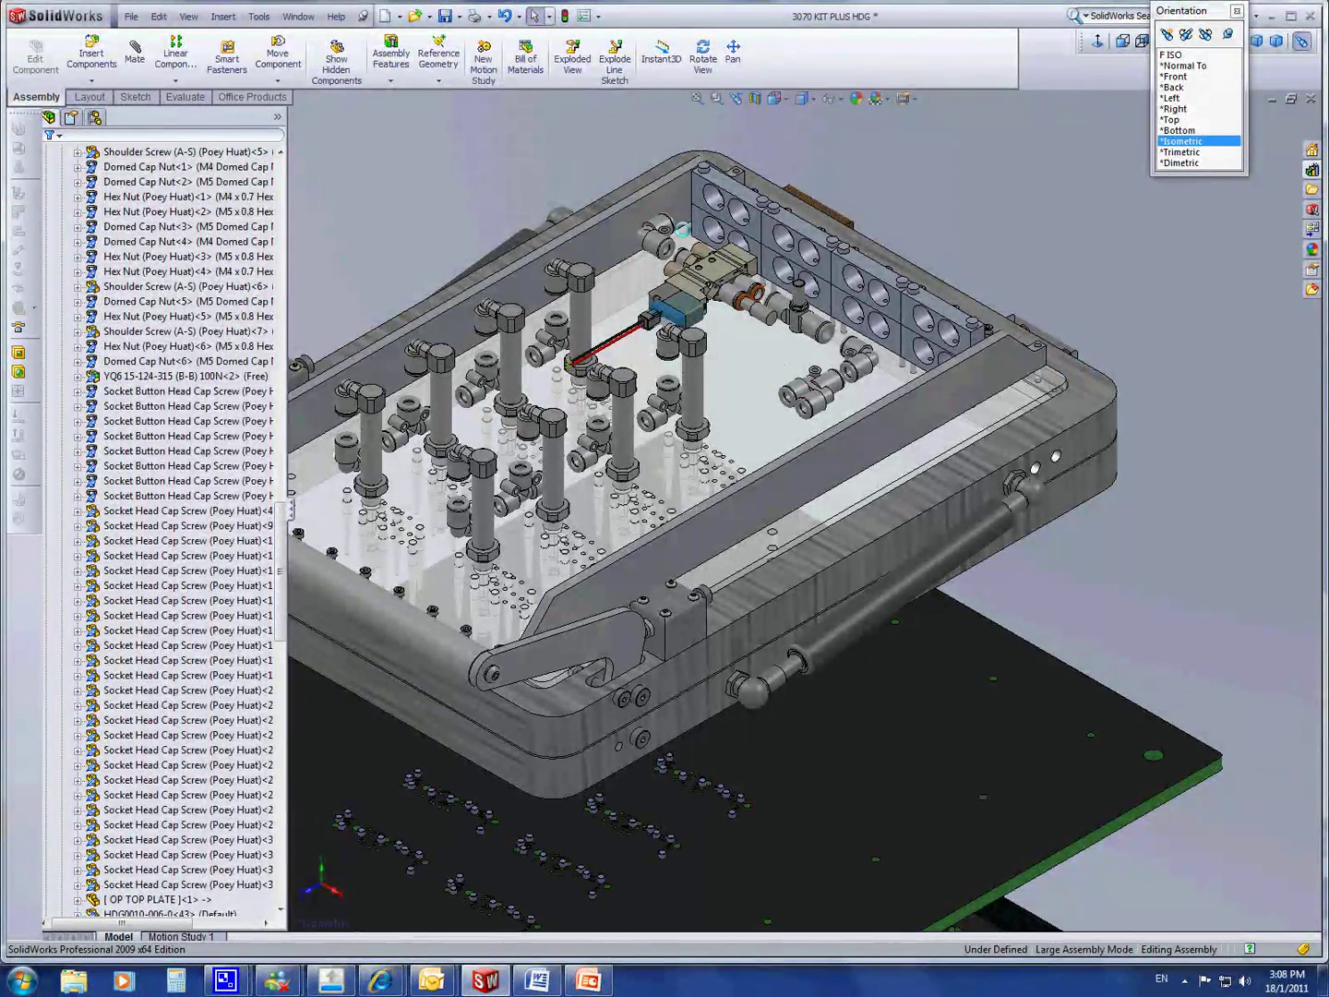
- Fit the whole exploded assembly in view and select the small white disc on the plate
key("f")
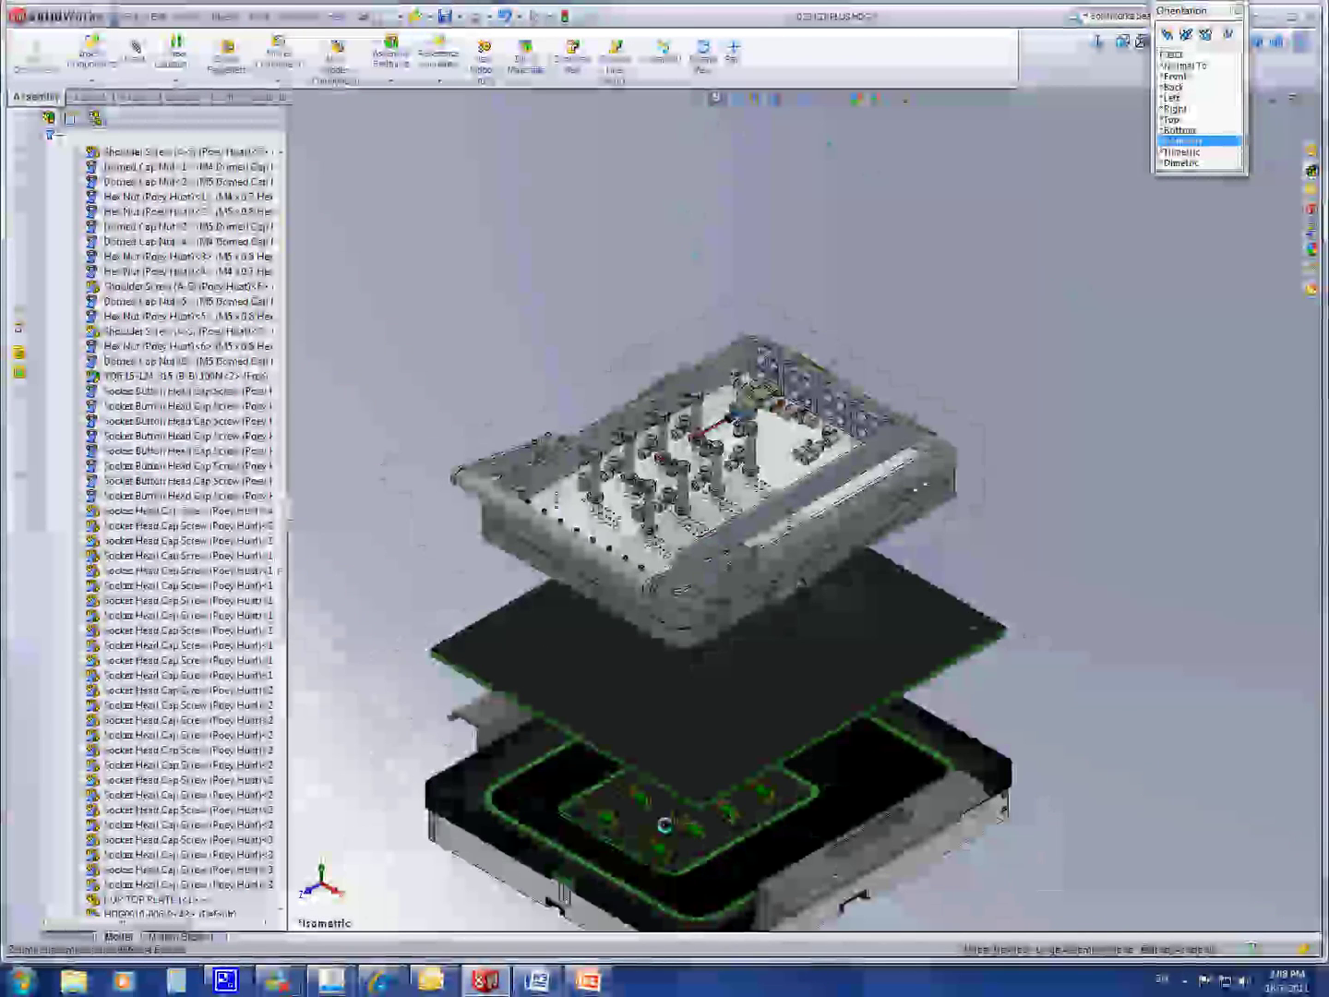
scroll(680, 881, "down", 6)
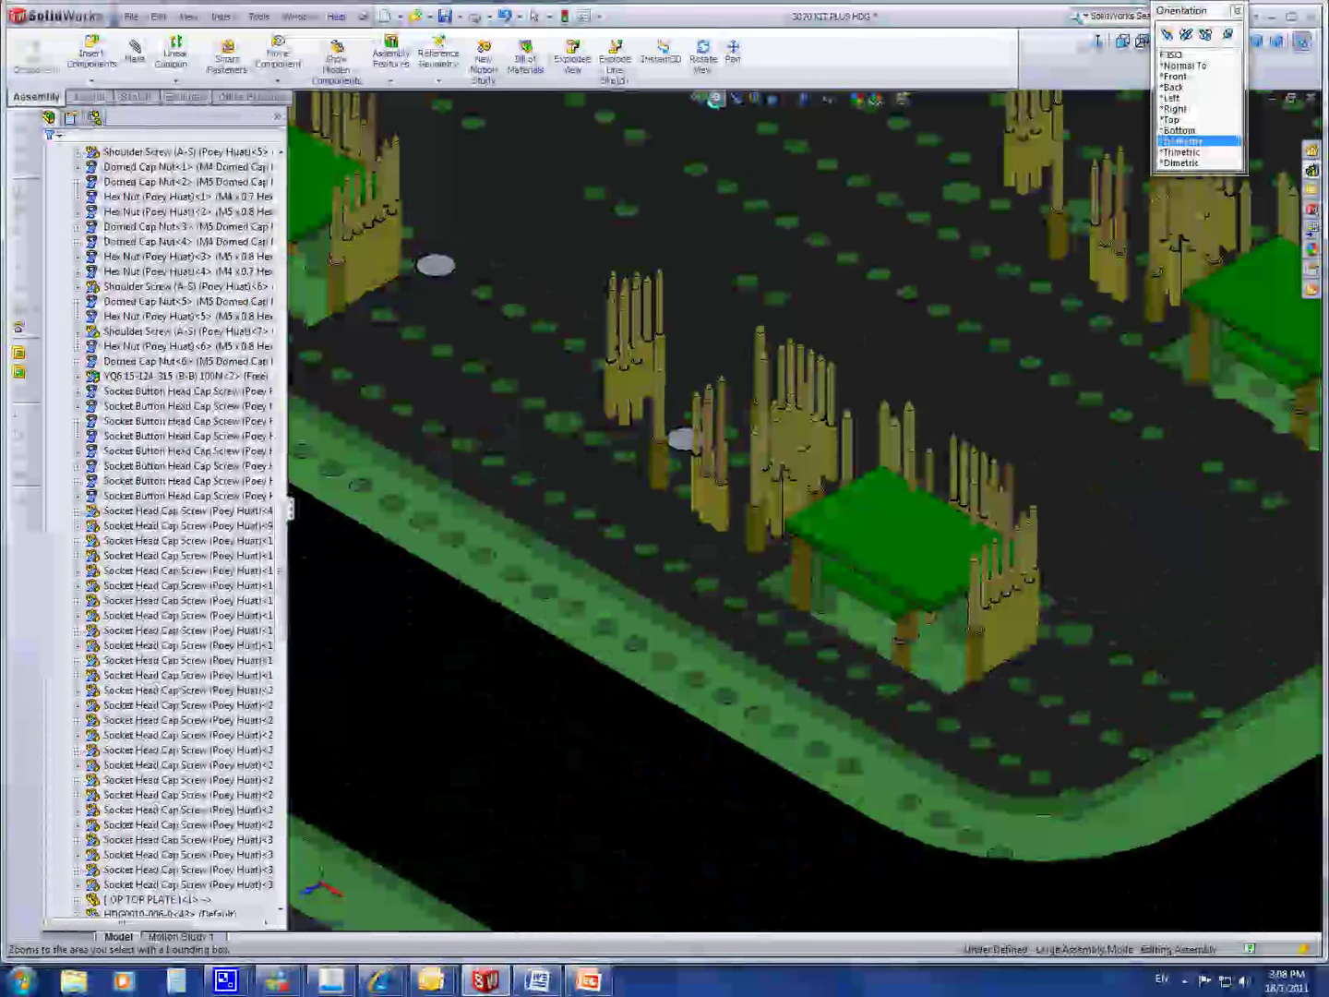
left_click(683, 439)
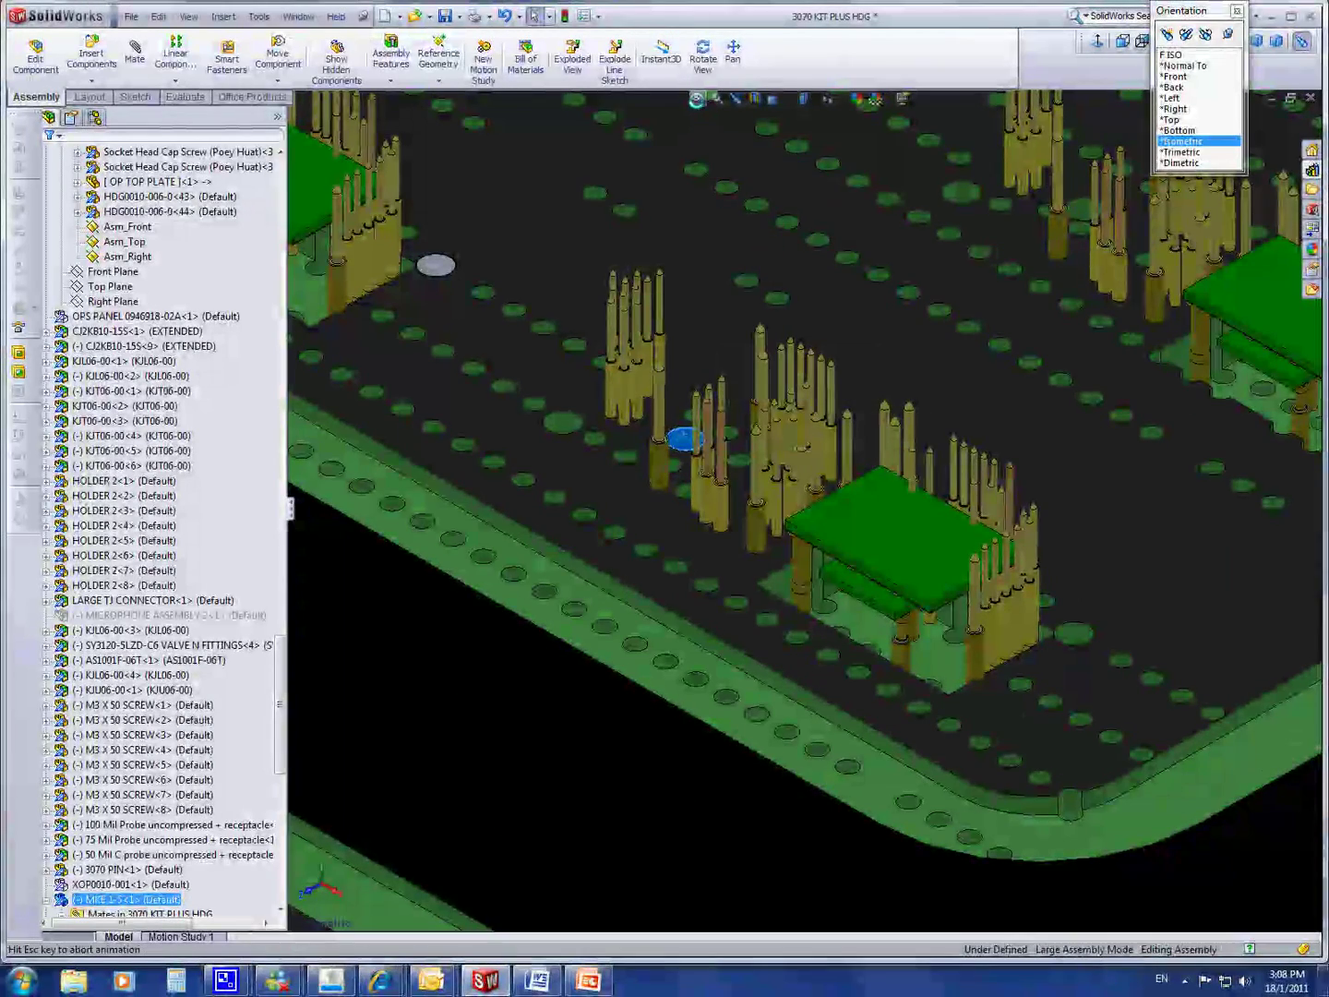
left_click(698, 98)
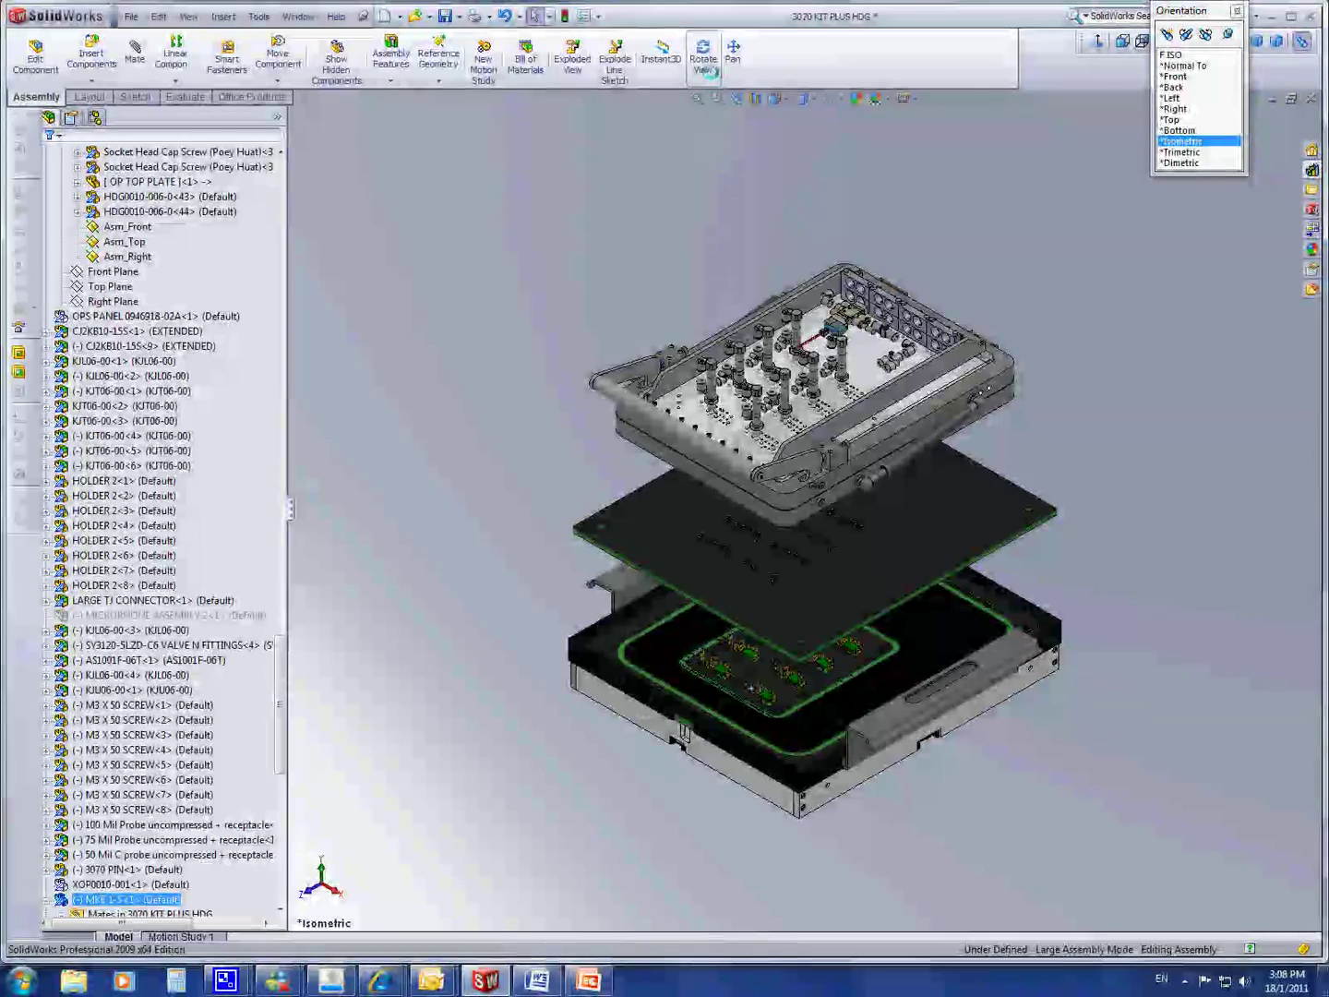
- Turn the assembly over to its underside and Zoom to Selection on the lower plate
left_click(703, 53)
left_click_drag(1070, 612, 1026, 296)
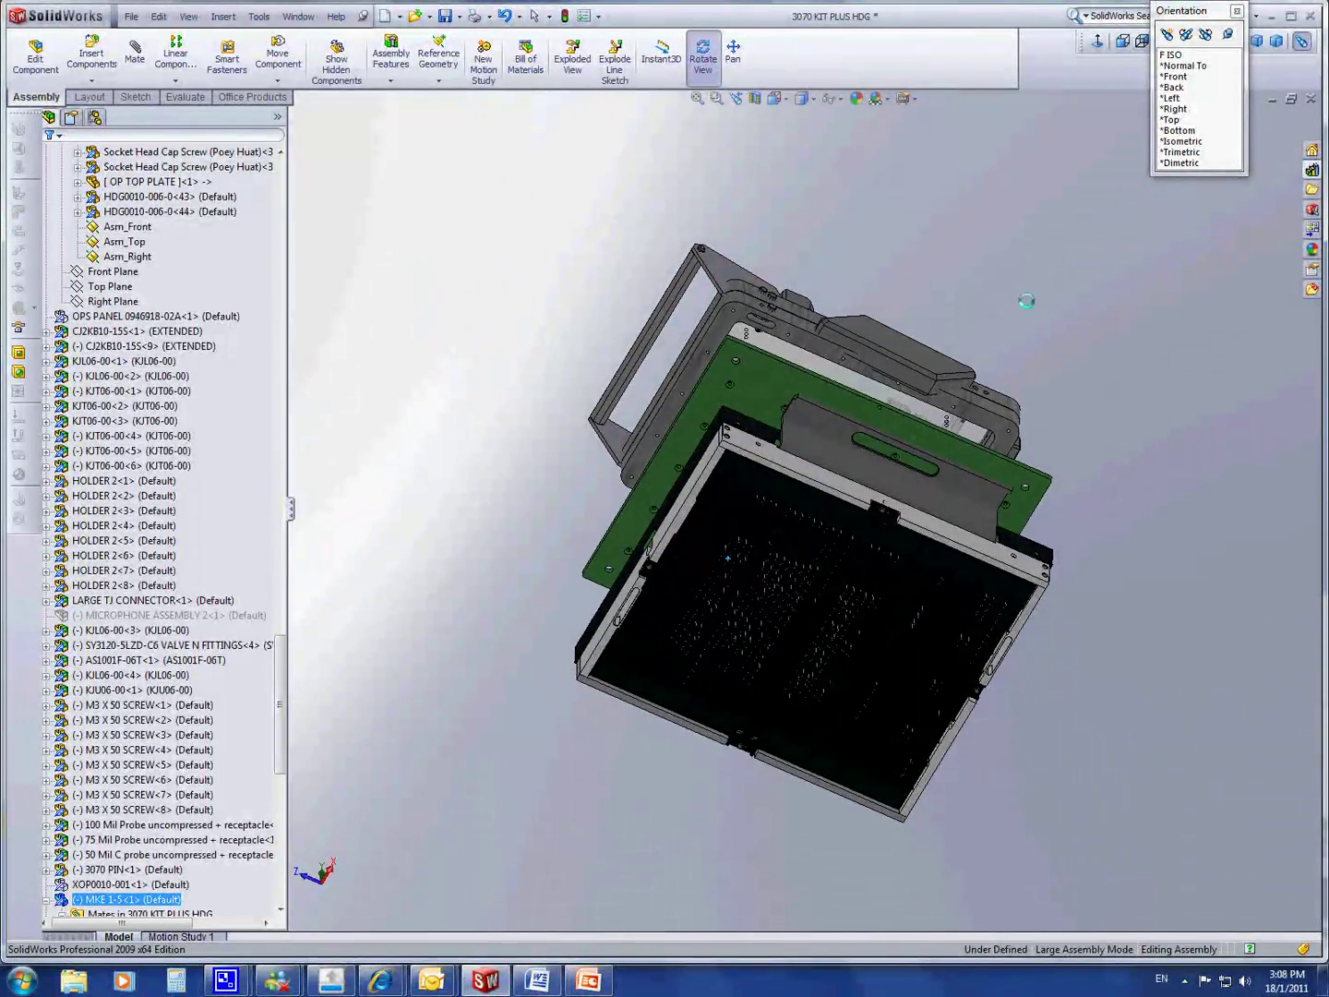
left_click(703, 61)
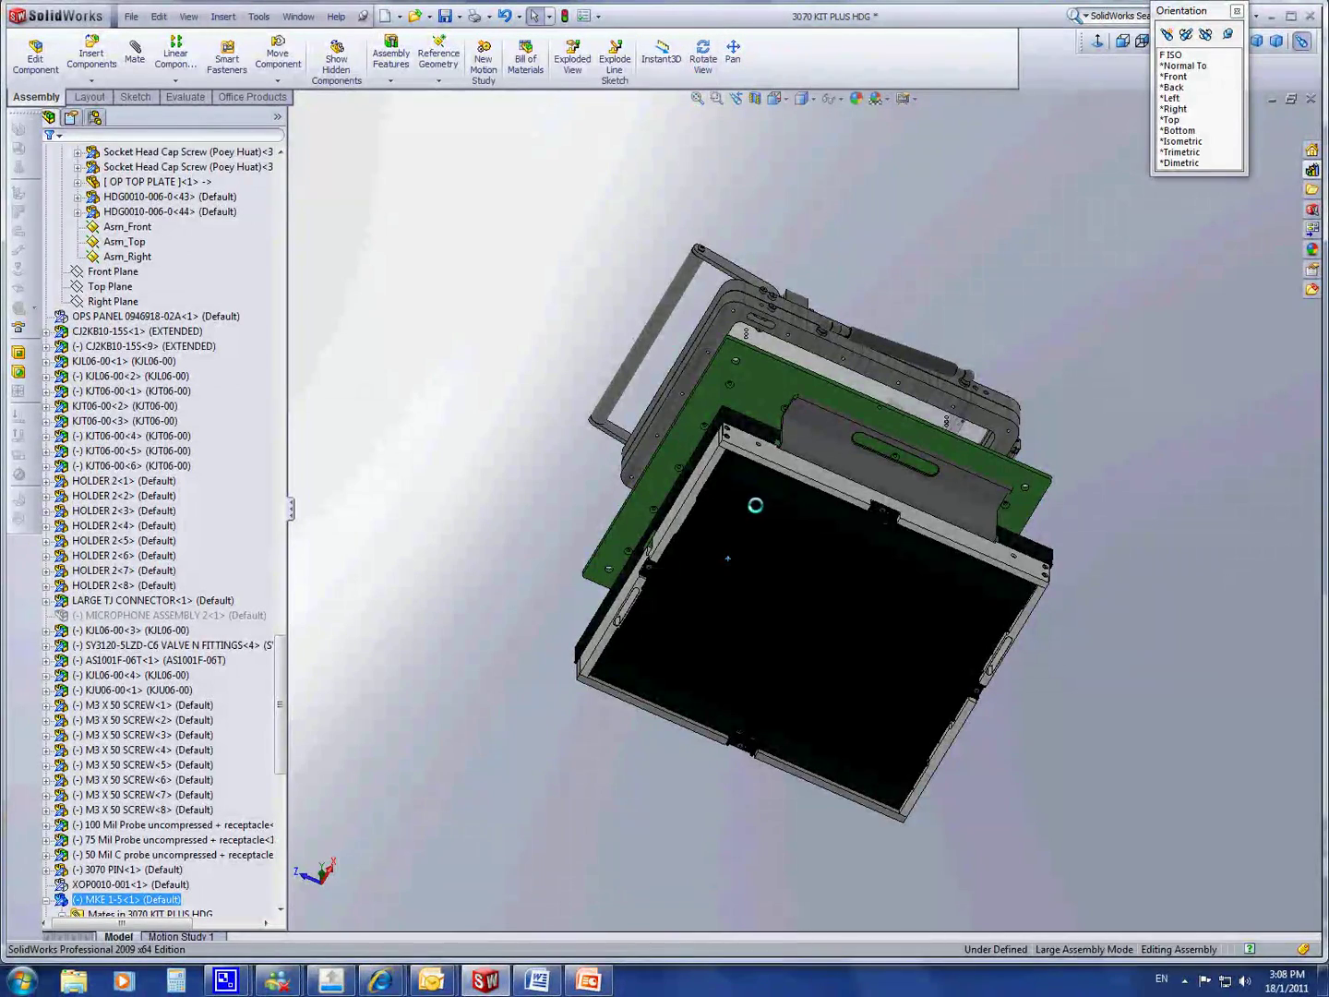
right_click(750, 494)
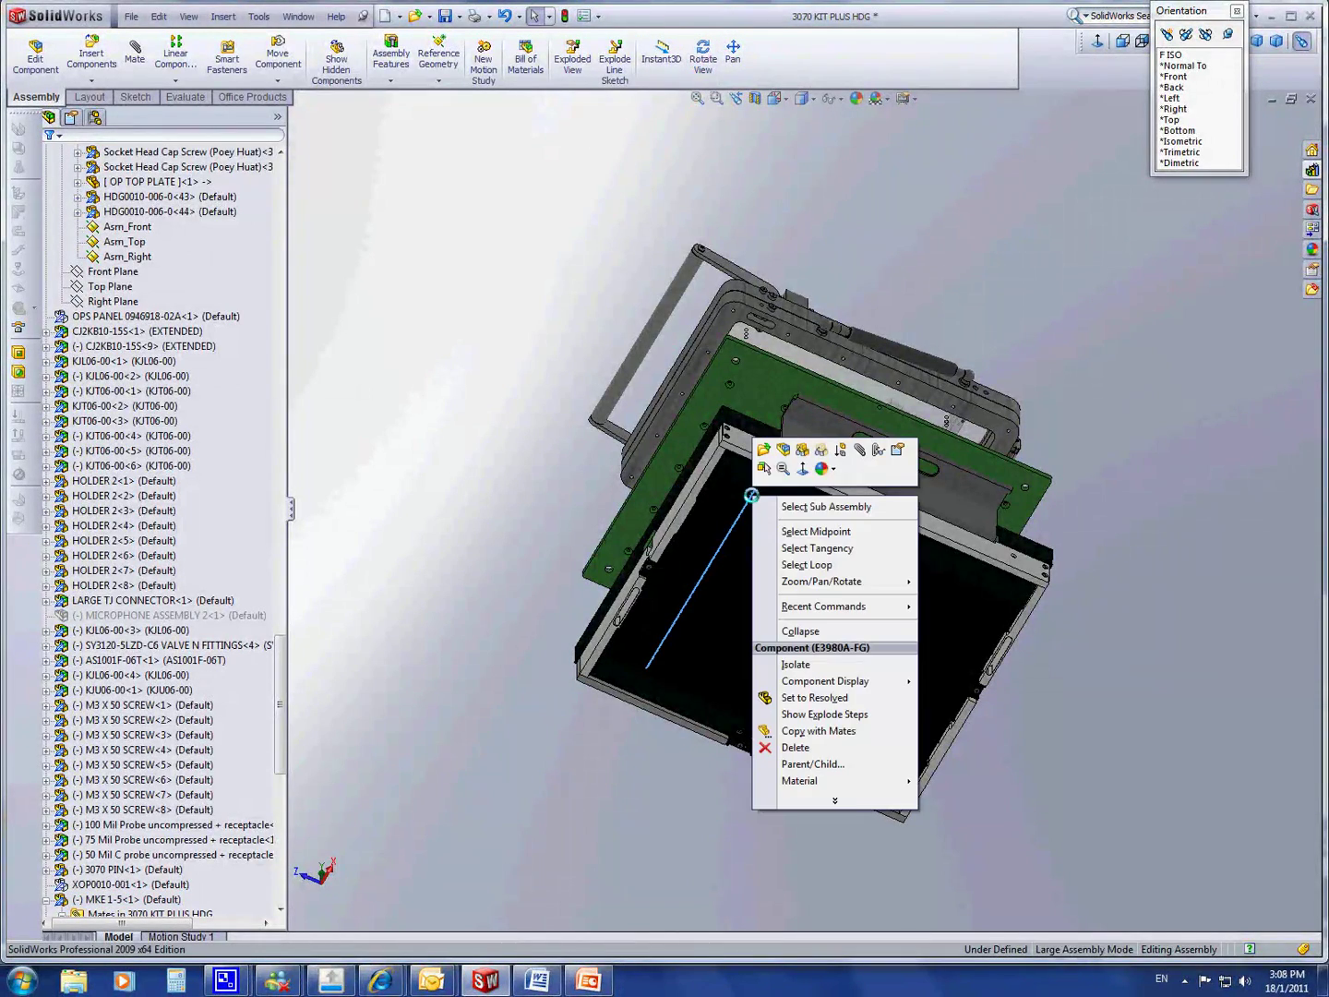
left_click(784, 467)
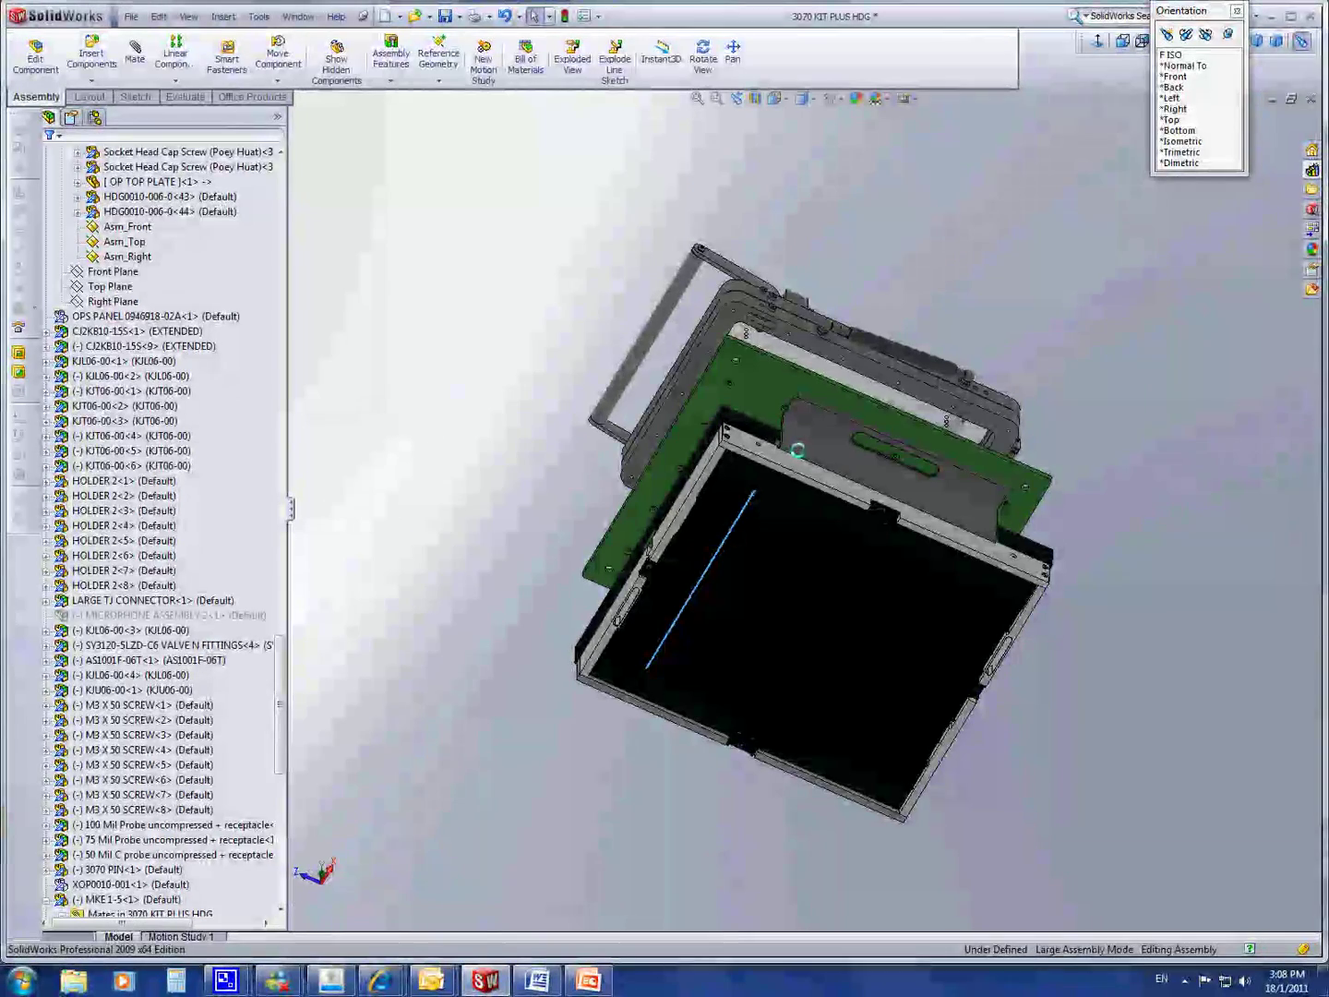
left_click(556, 417)
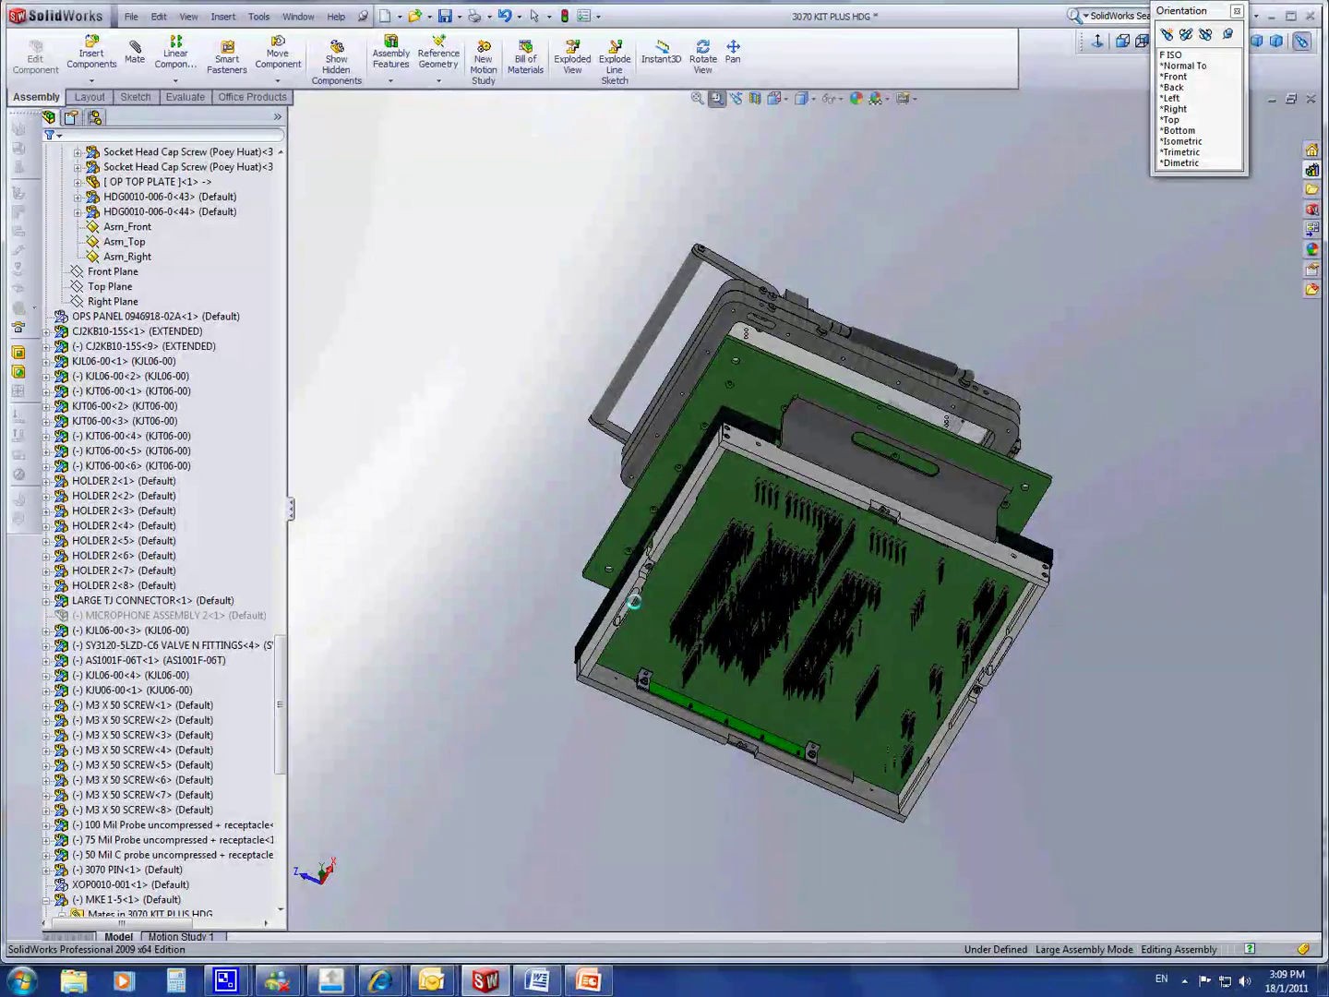
- Zoom into the green edge strip and select the microphone PCB and the MKE 1-5<5> component
left_click_drag(635, 602, 845, 774)
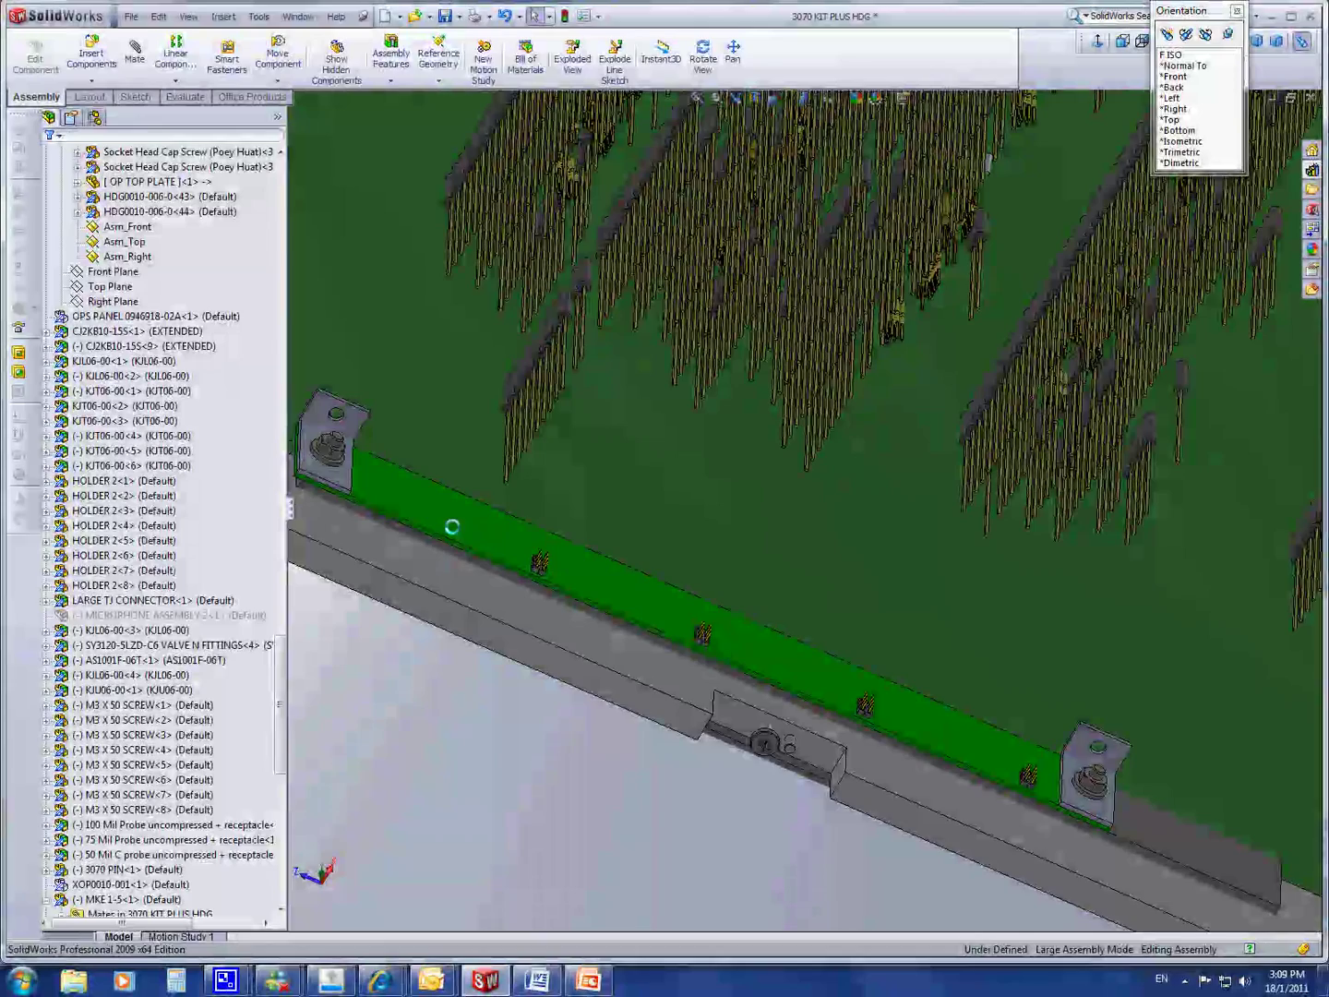
left_click(452, 527)
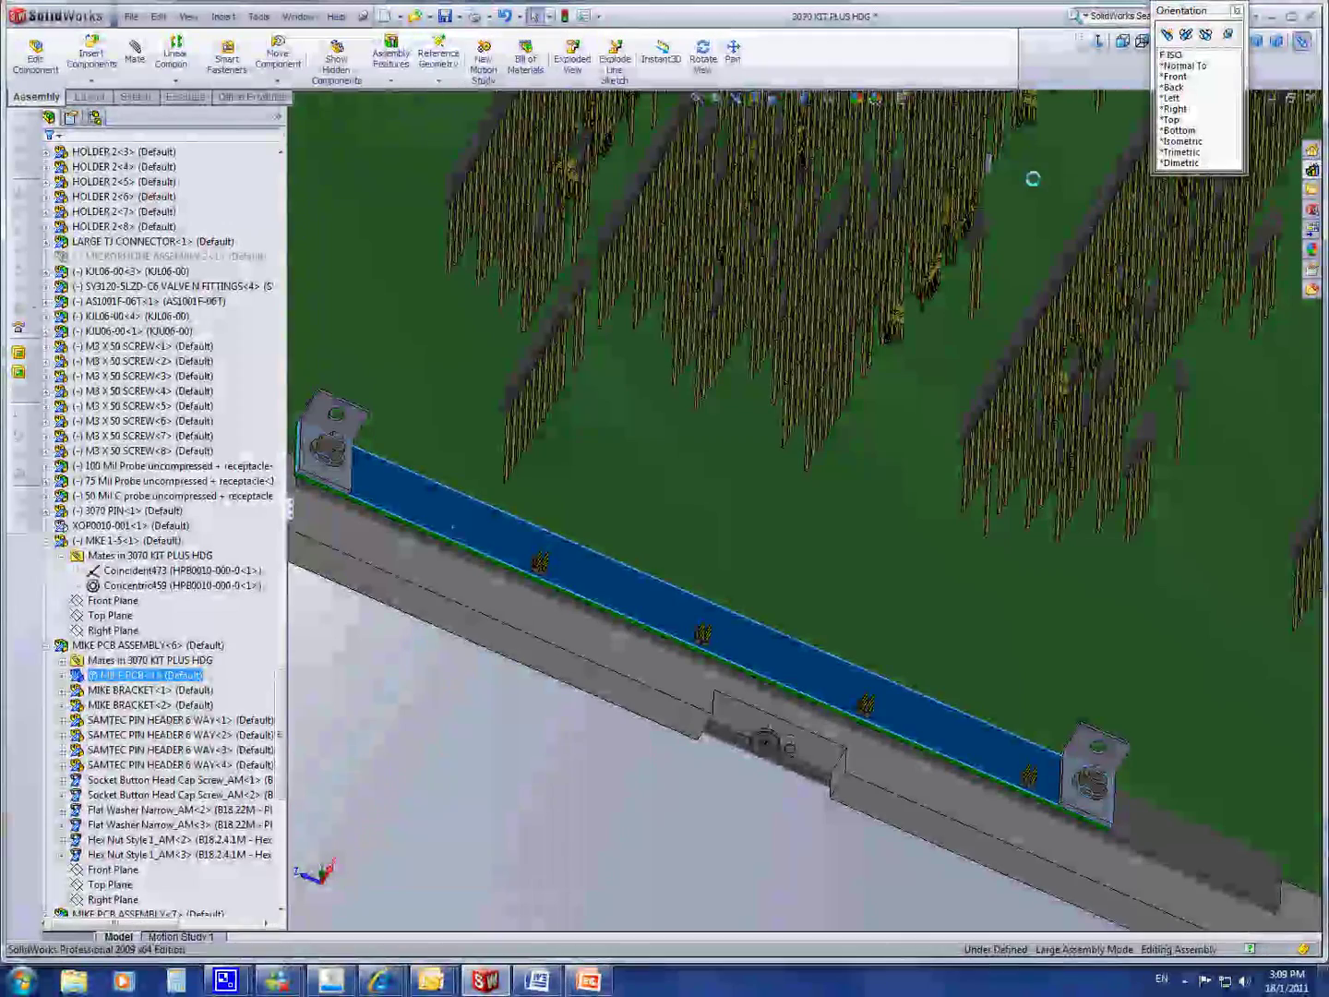
left_click(988, 162)
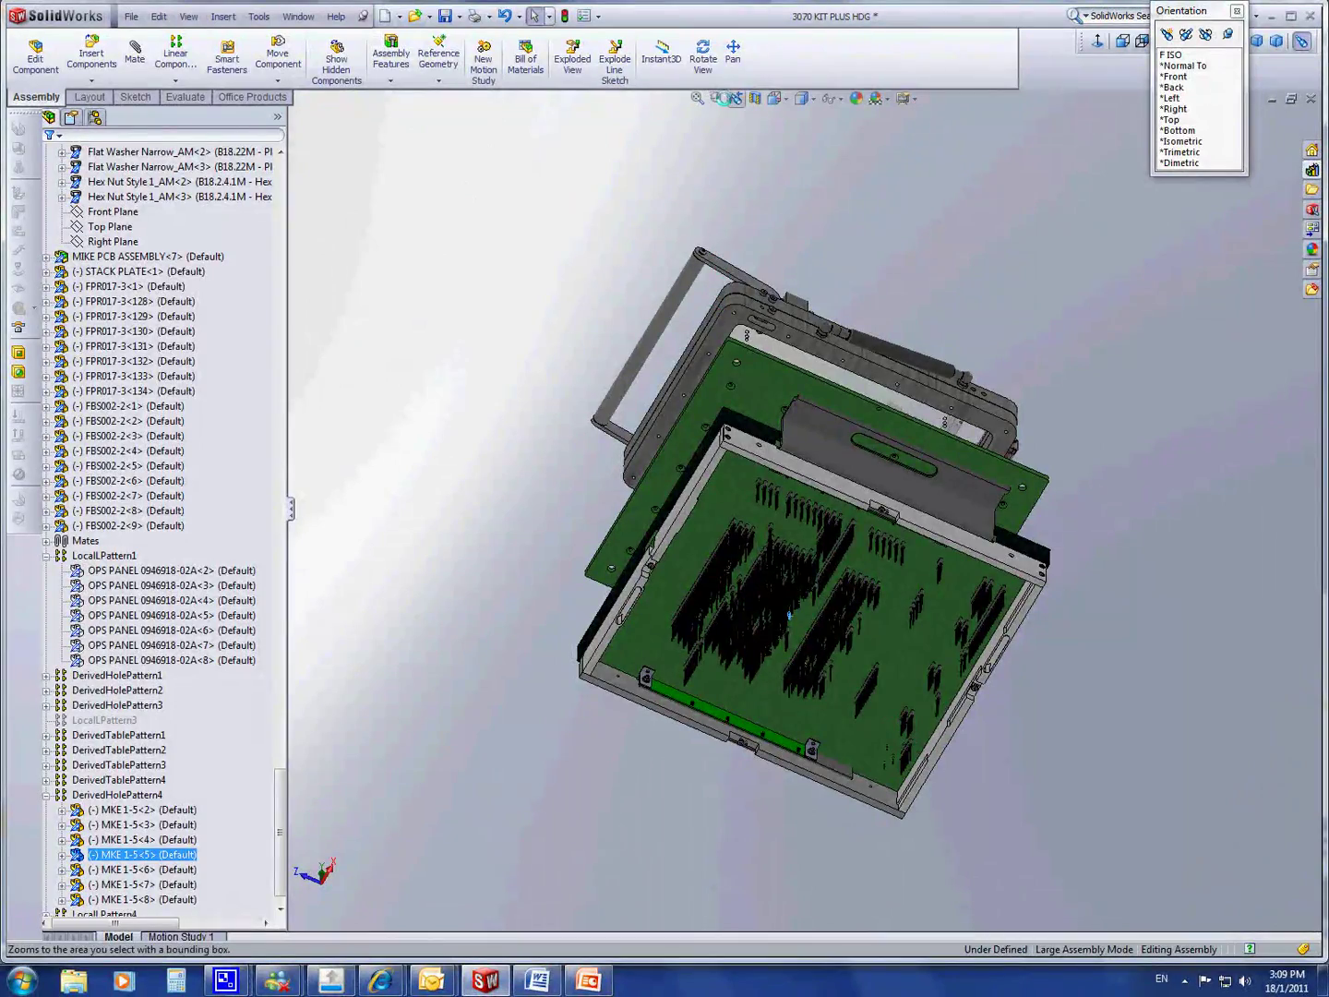
- Rotate the assembly to face the probe board squarely and zoom into its pin area
left_click(704, 56)
left_click_drag(1040, 541, 844, 149)
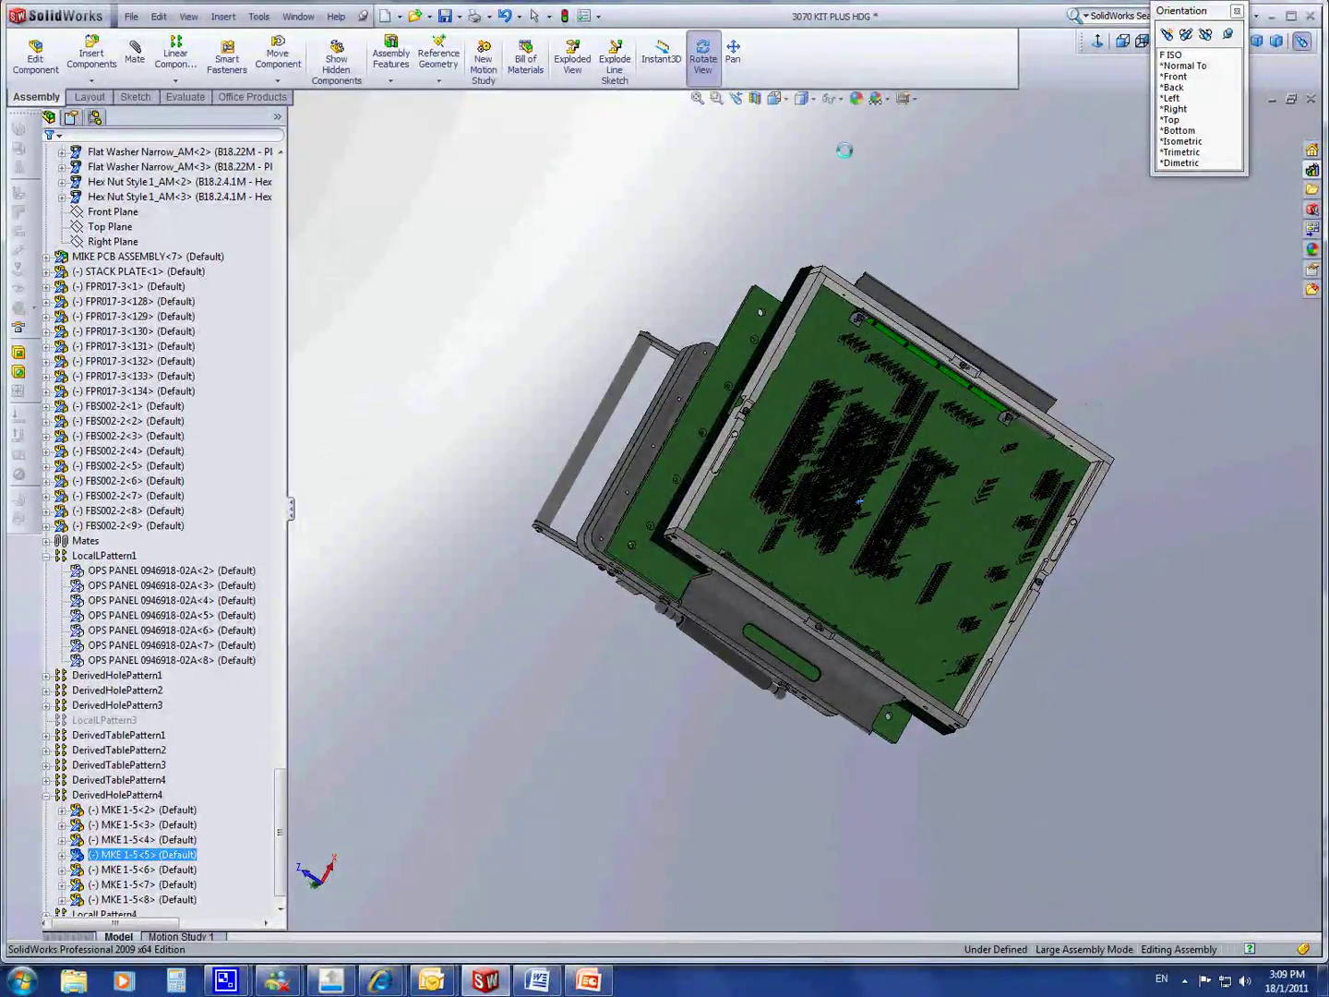
left_click(703, 55)
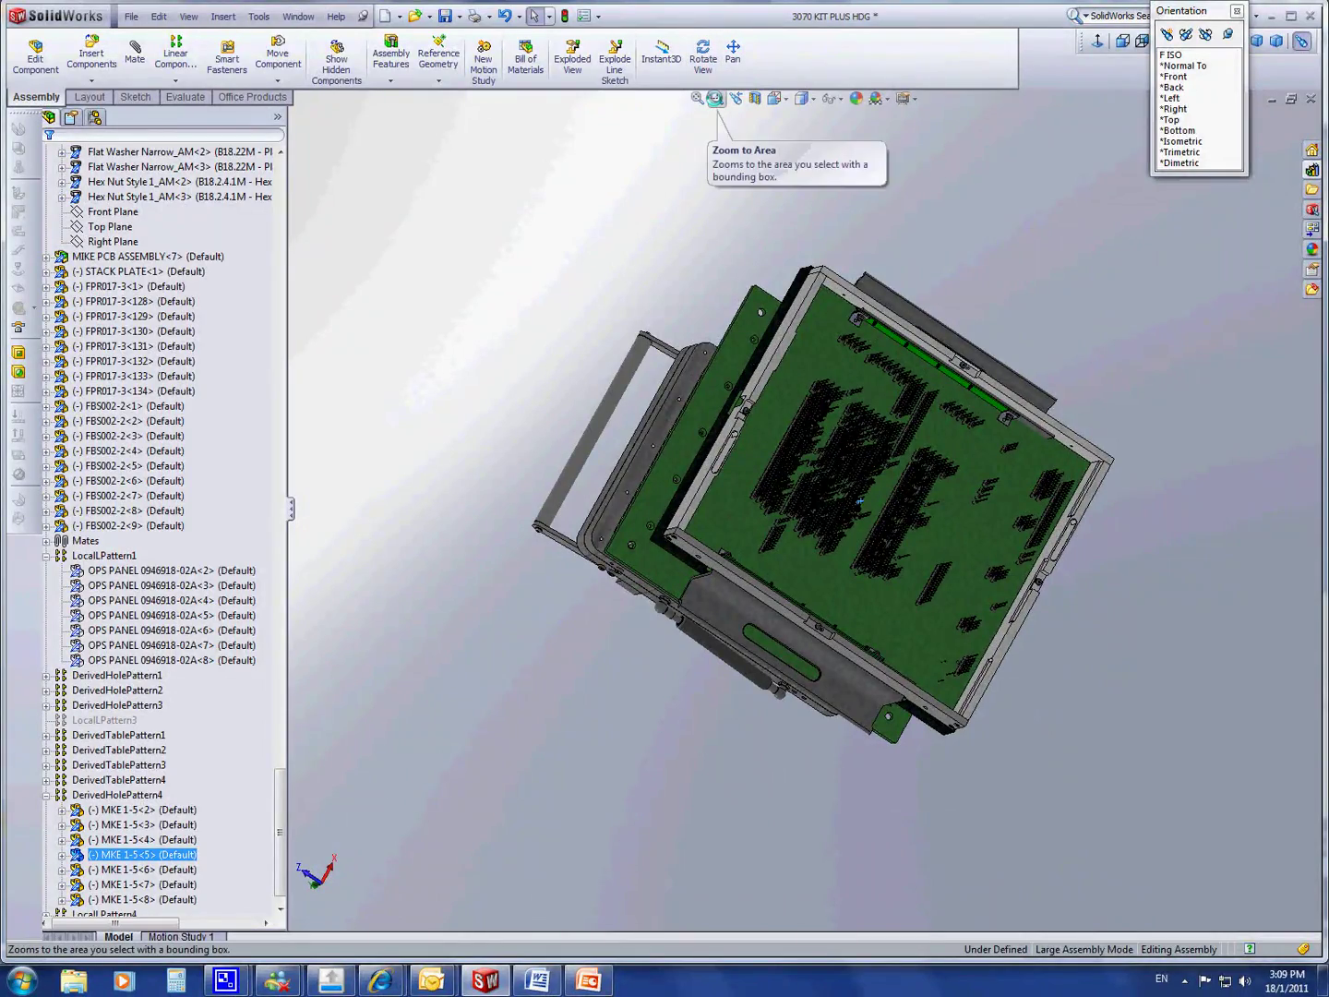
left_click(715, 98)
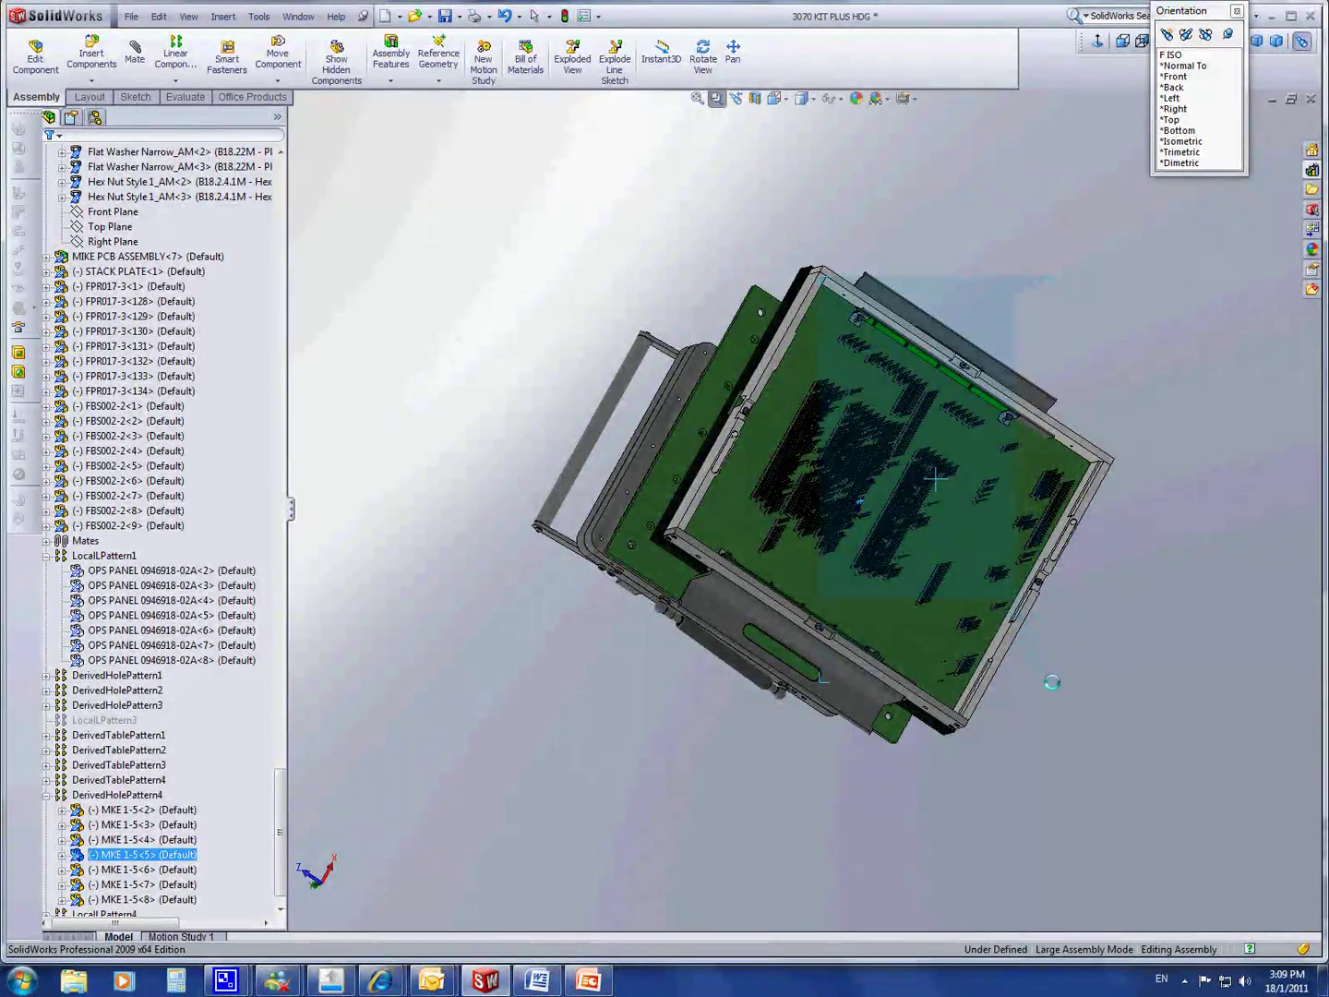
left_click_drag(1052, 682, 1051, 682)
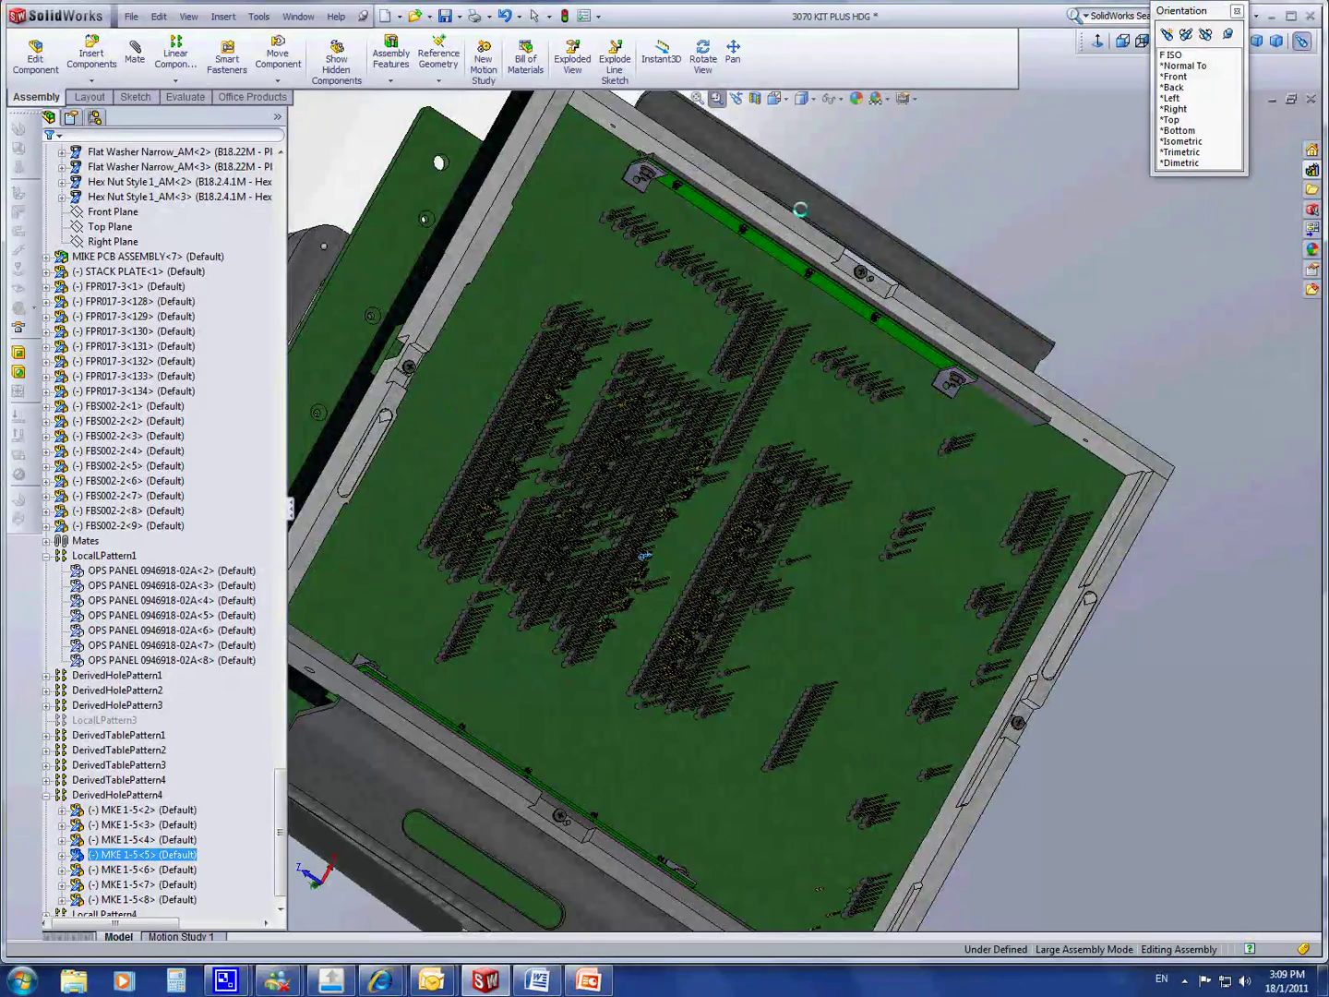
left_click(715, 98)
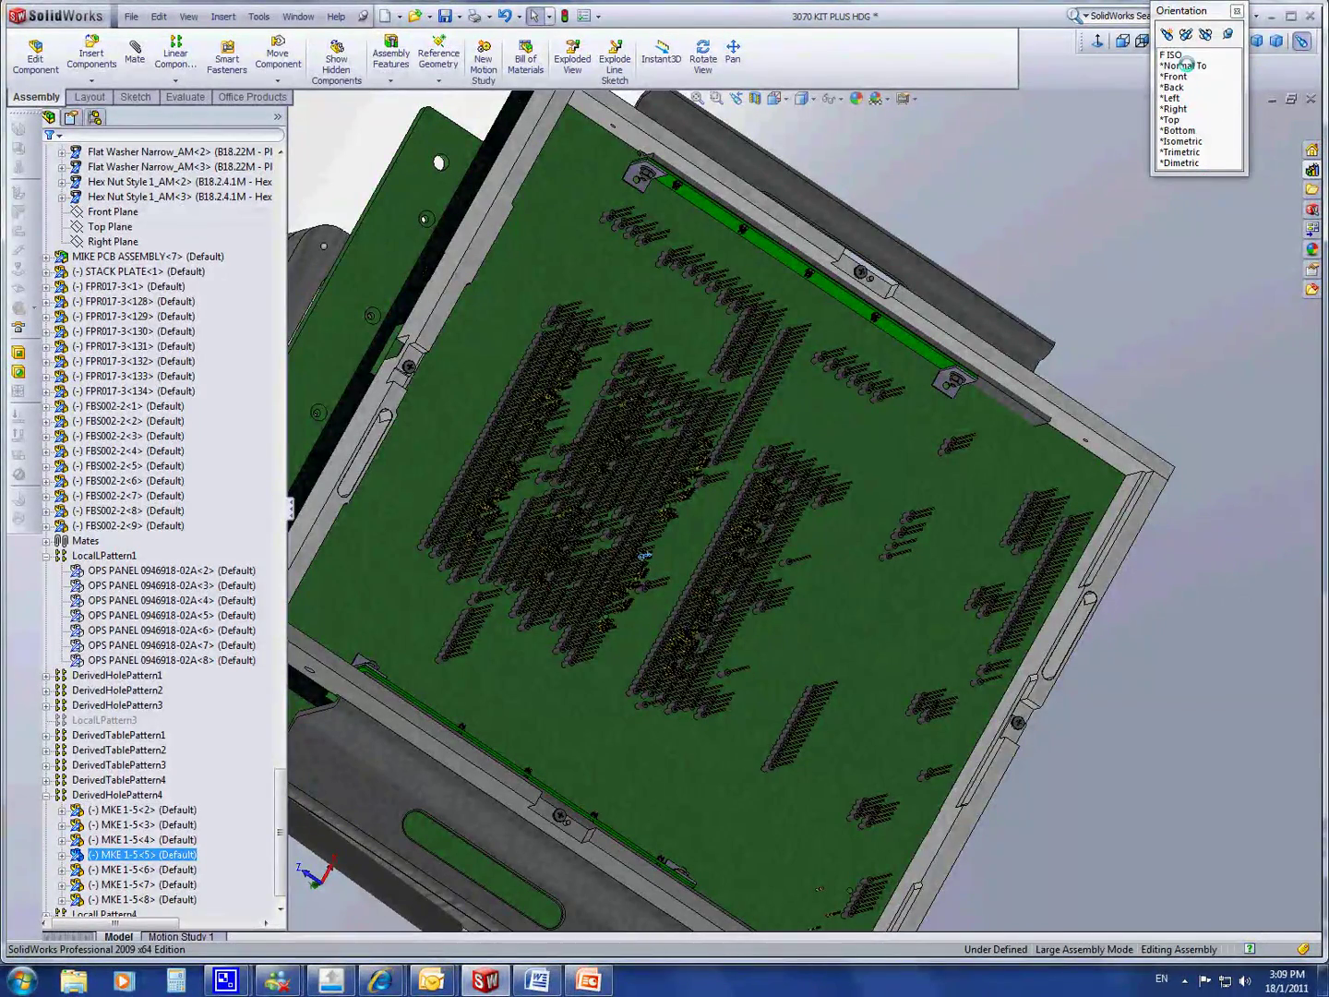
- View the fixture from the Front and zoom into the bottom section around the HPB0010-004-0 part
left_click(1188, 76)
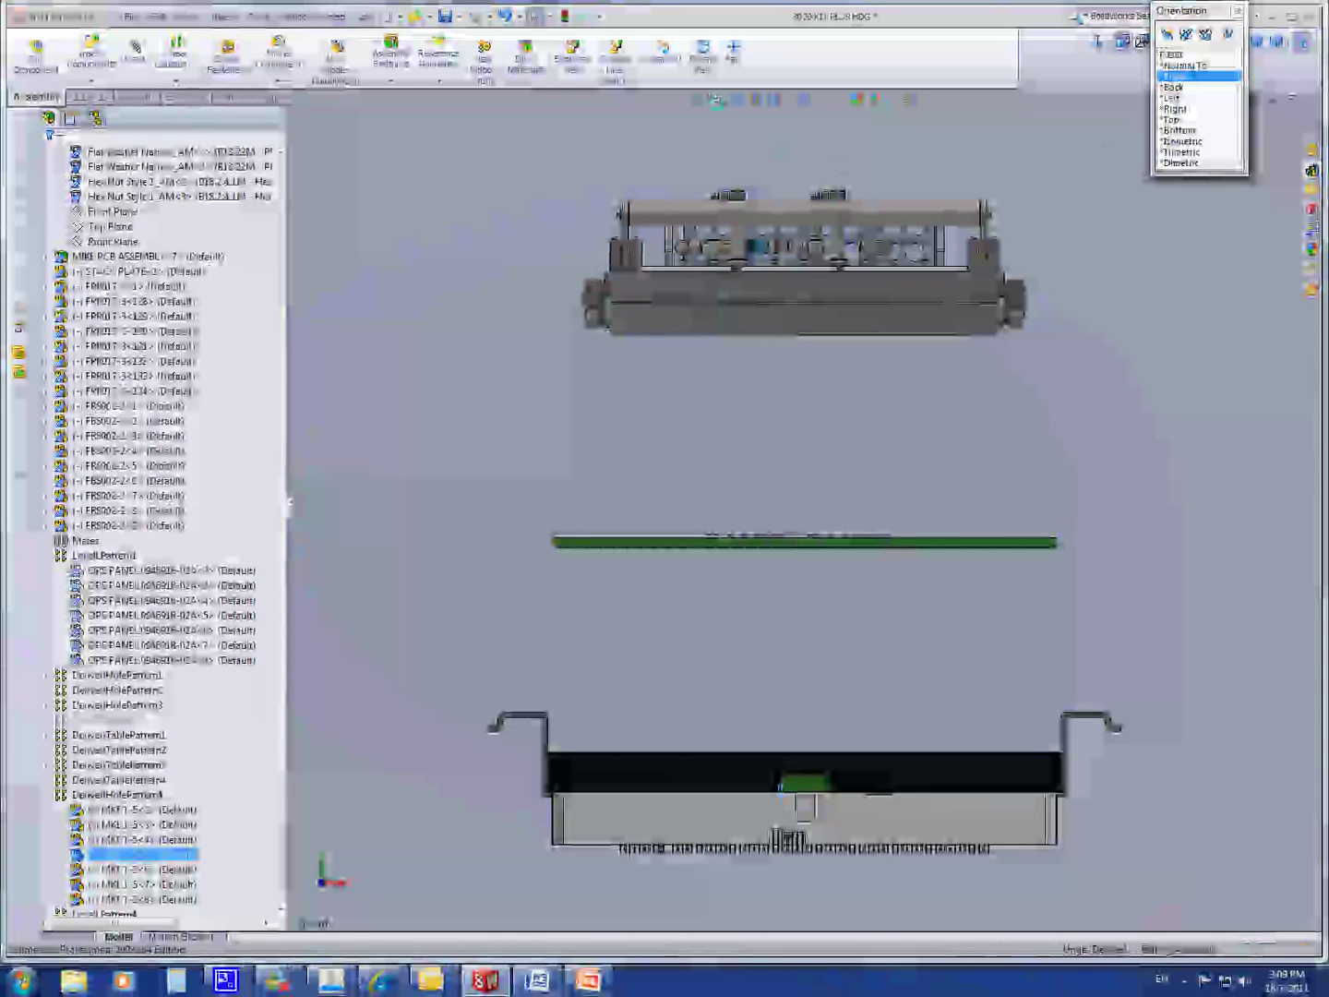
left_click_drag(499, 683, 1119, 903)
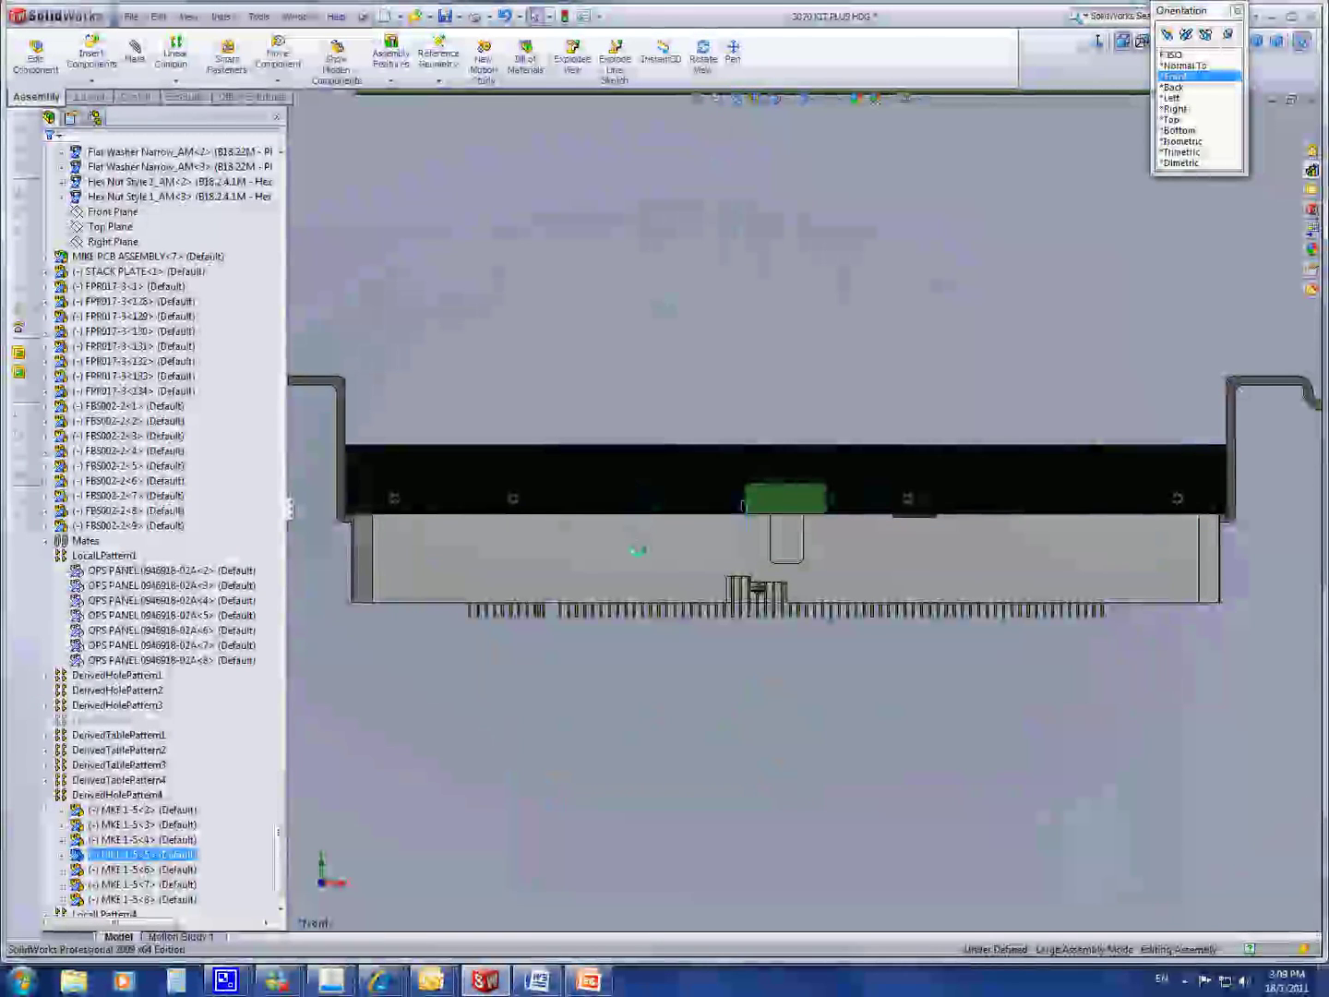
right_click(637, 548)
left_click(683, 503)
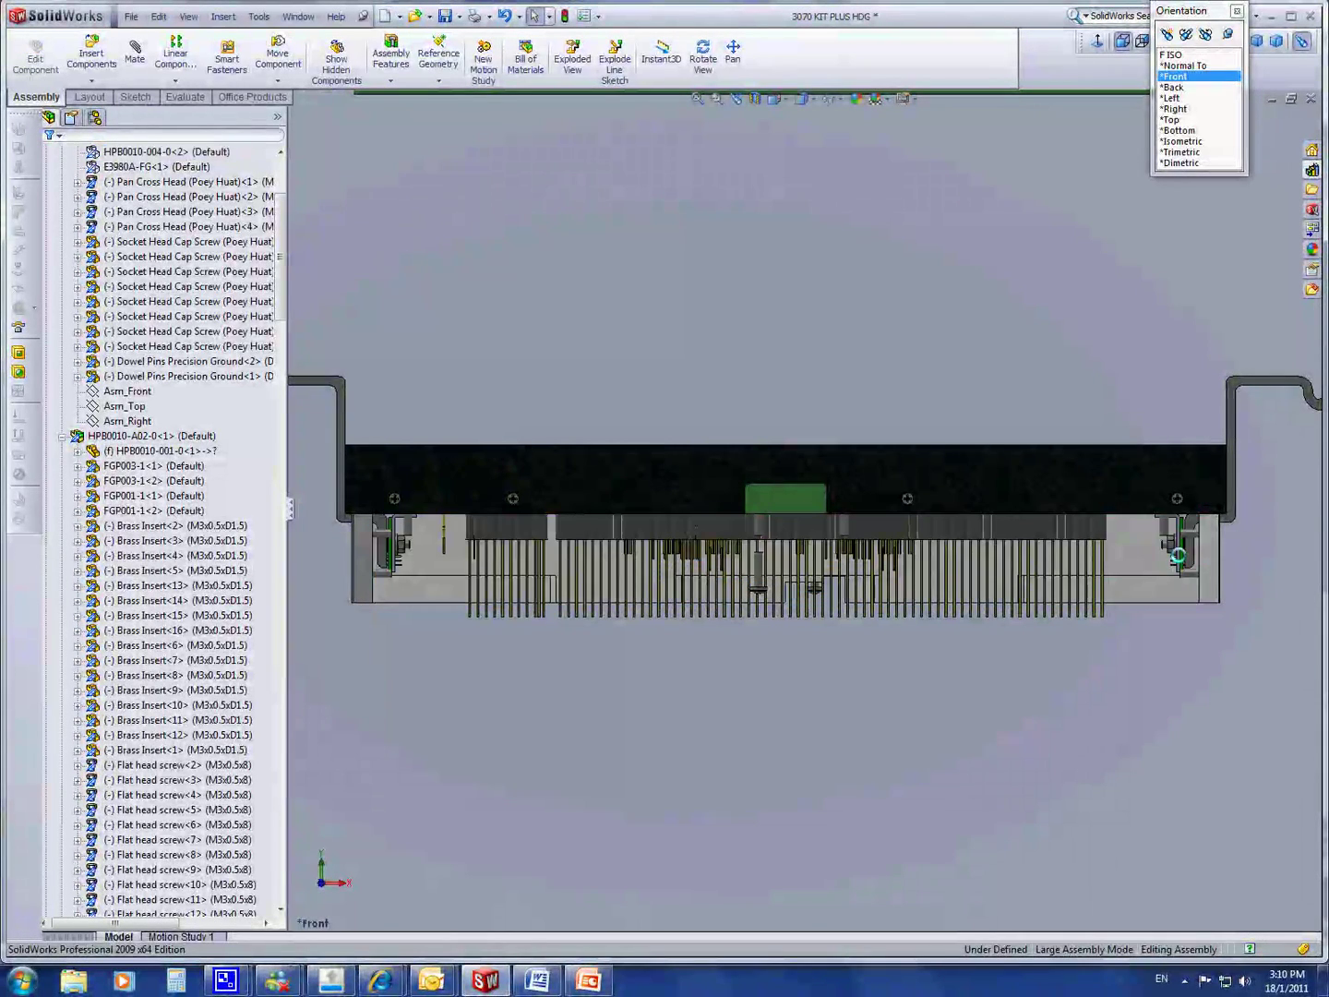
- Measure the microphone bracket edge at 24.76 mm, check the E3980A-FG part, then return to Isometric
left_click(1177, 553)
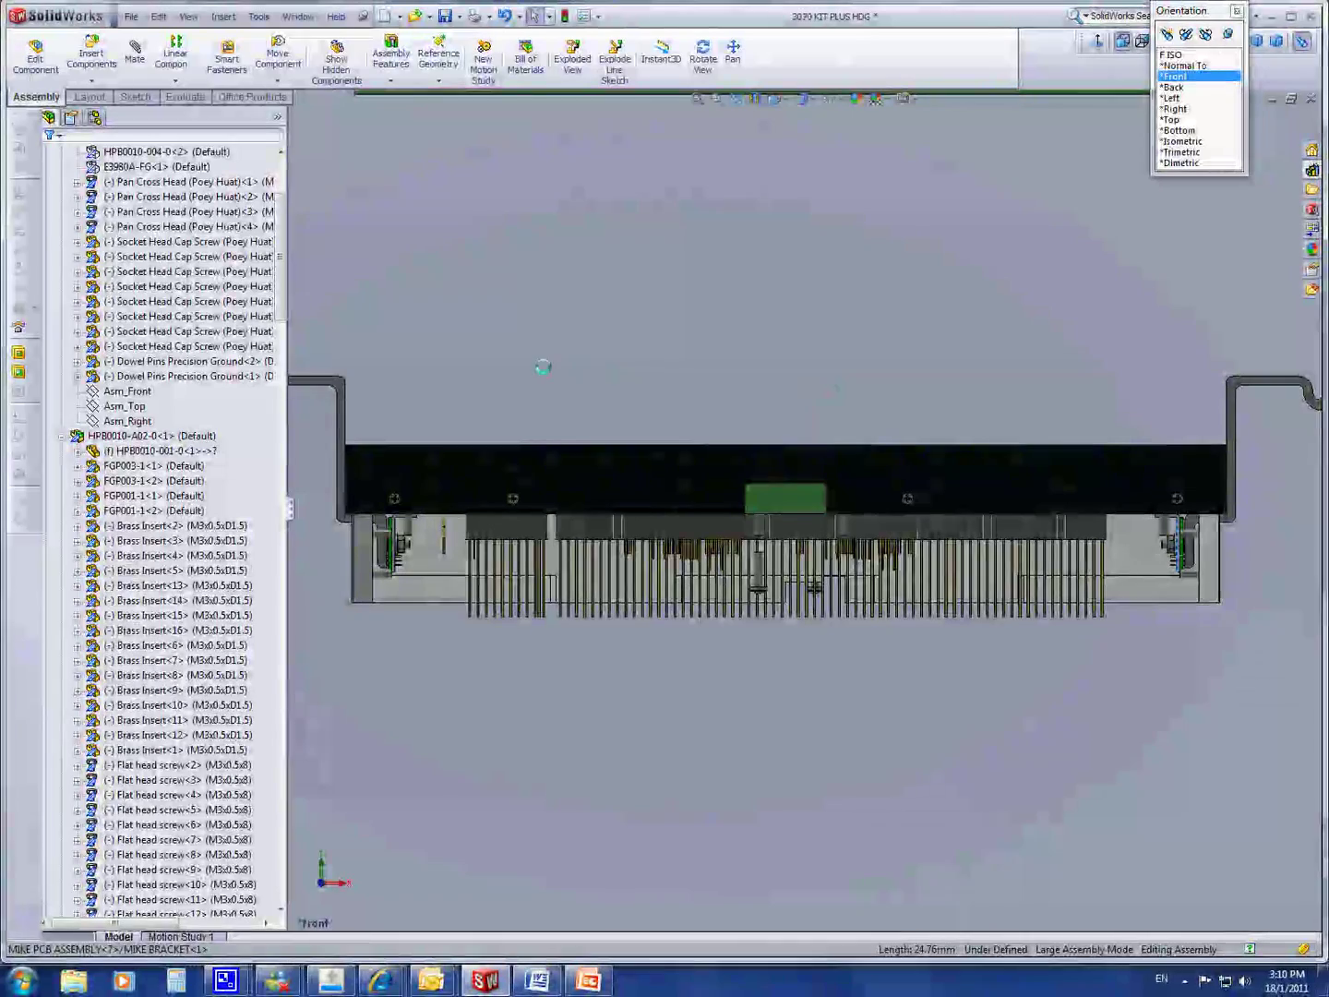
scroll(278, 310, "up", 4)
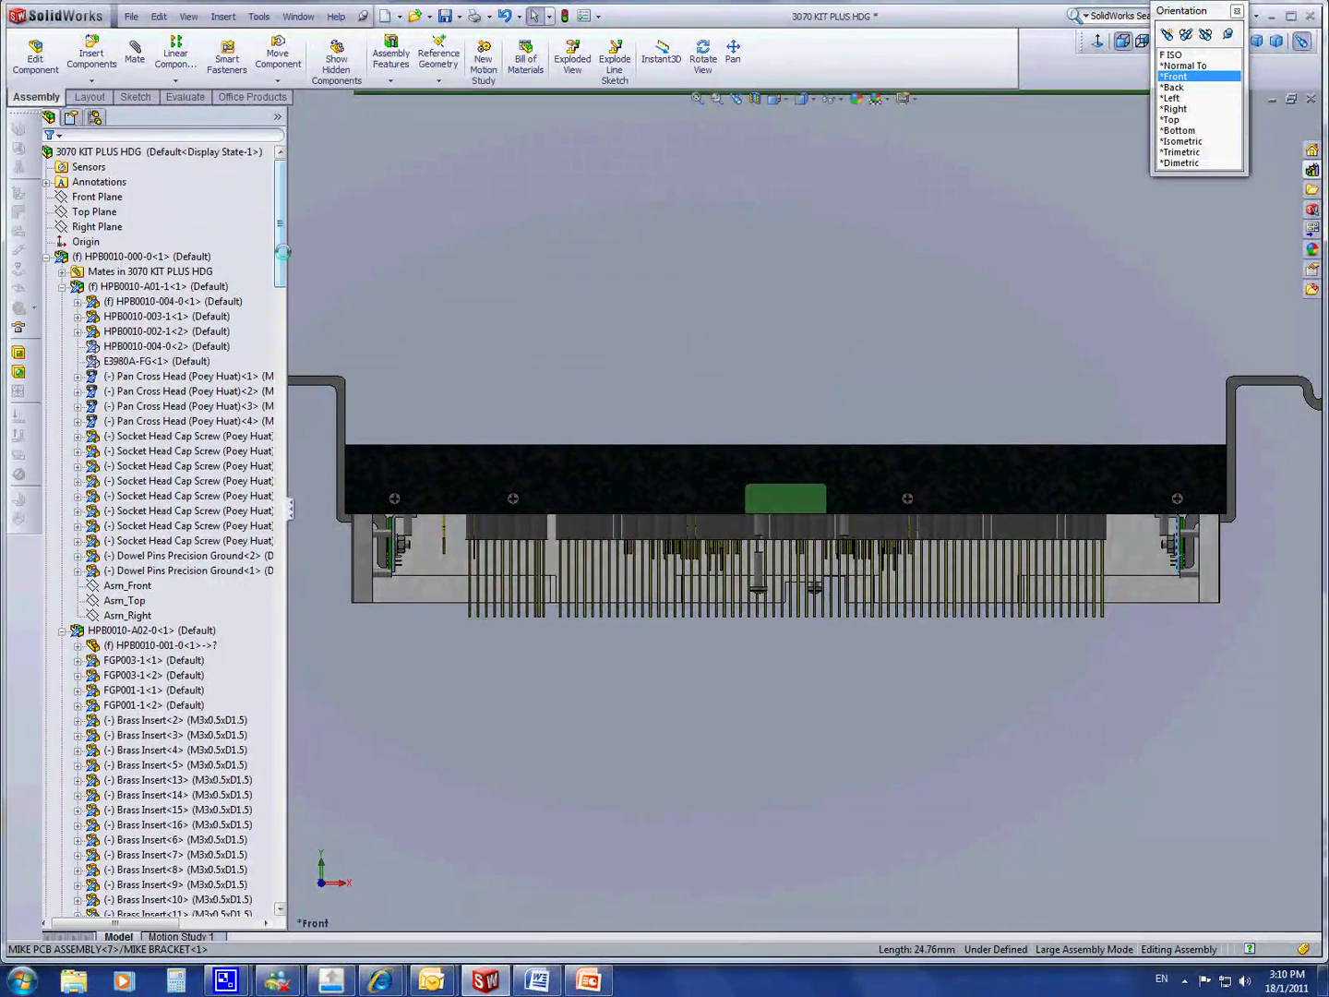
right_click(185, 360)
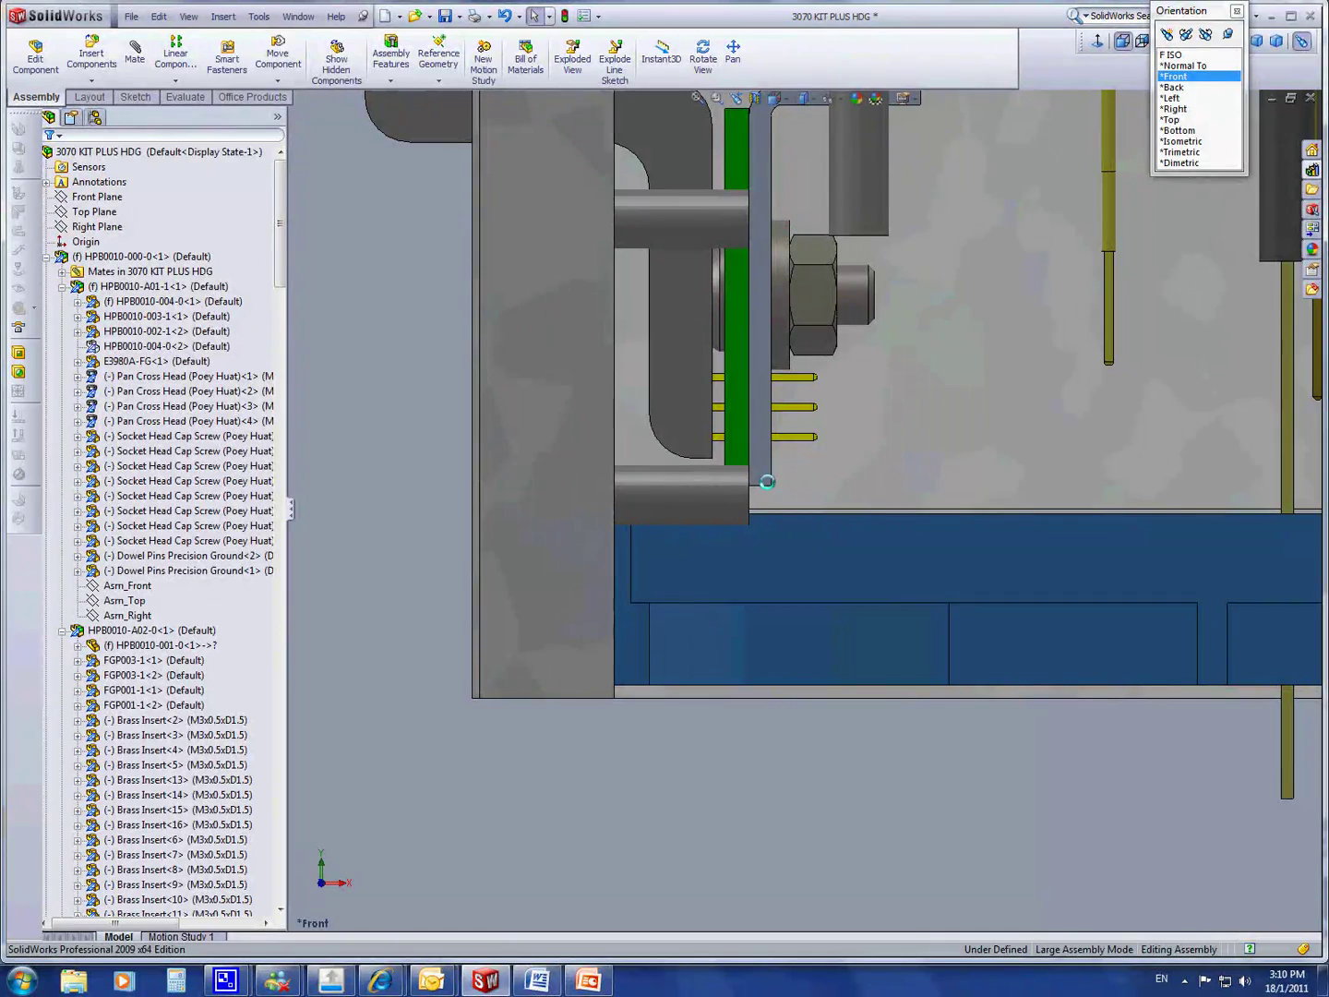
left_click(1200, 141)
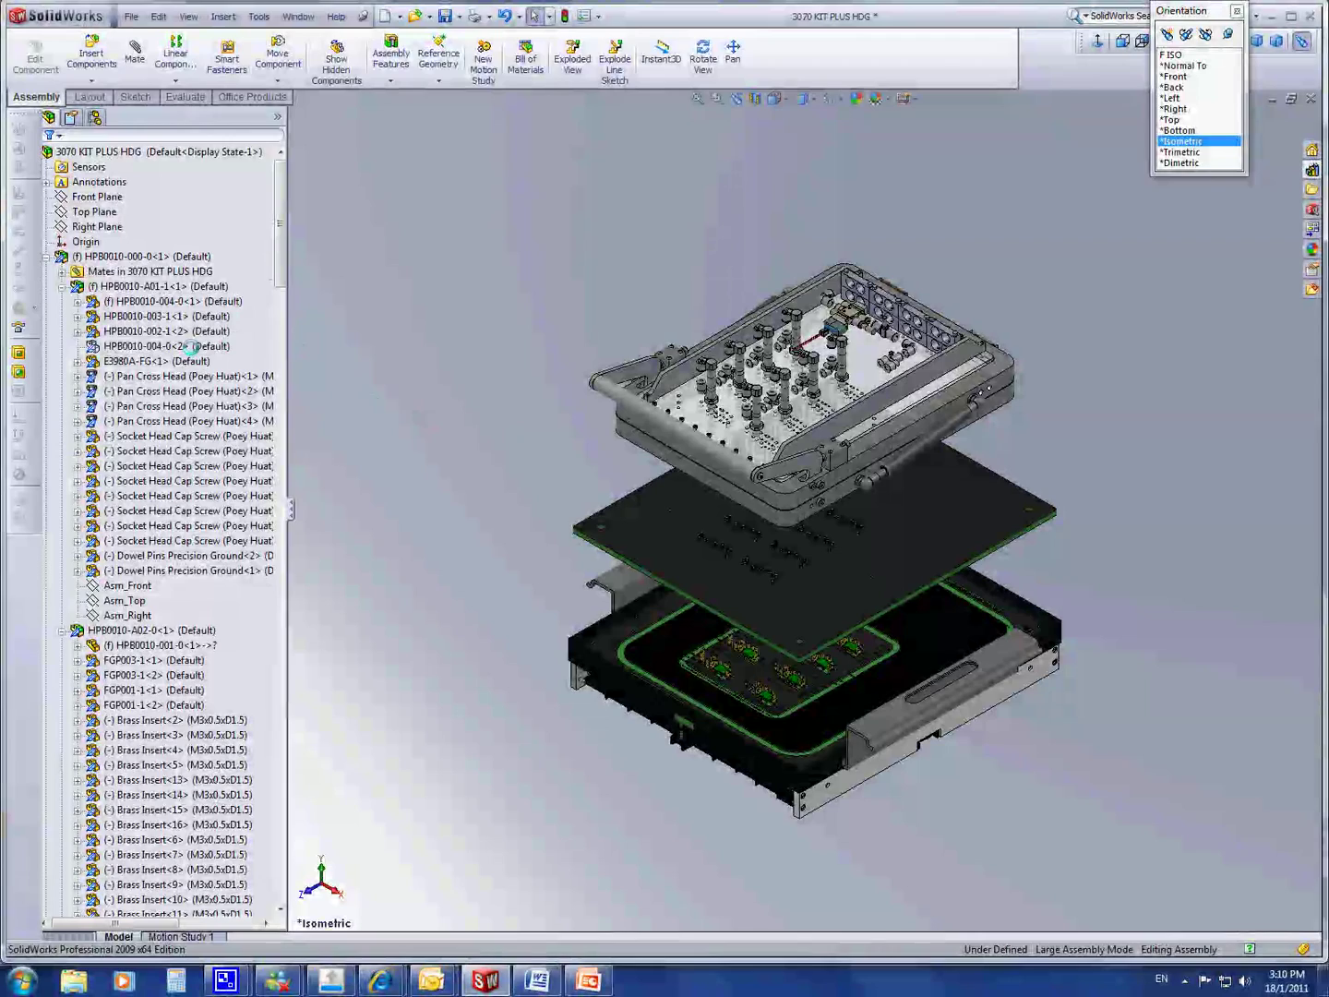
- Zoom in on the probe plate and microphone boards, then inspect the HPB0010-004-0<2> part's options in the tree
left_click(714, 100)
left_click_drag(600, 351, 916, 806)
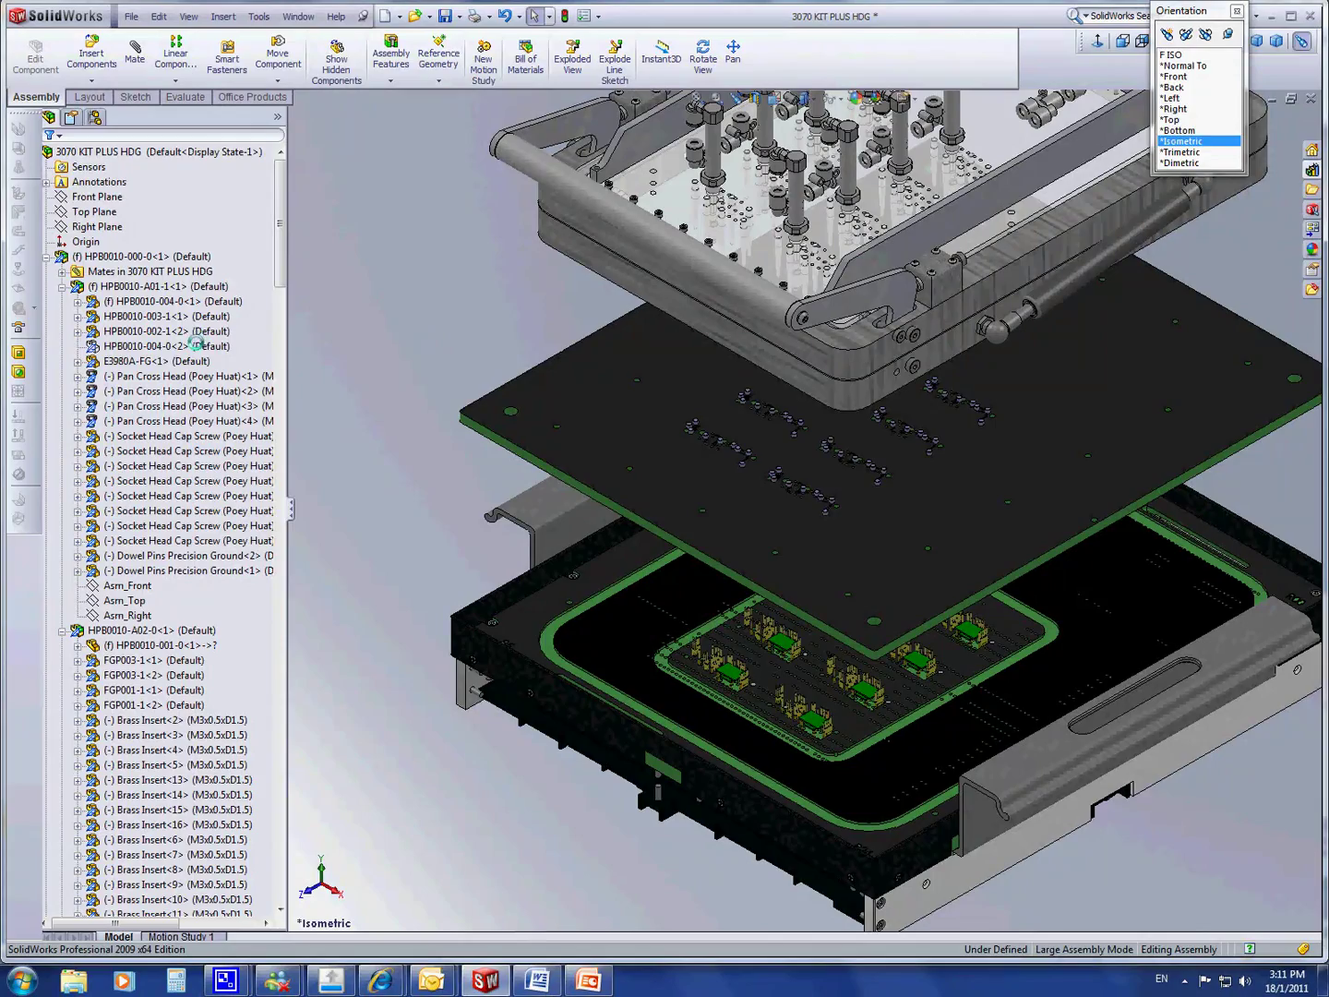
right_click(204, 349)
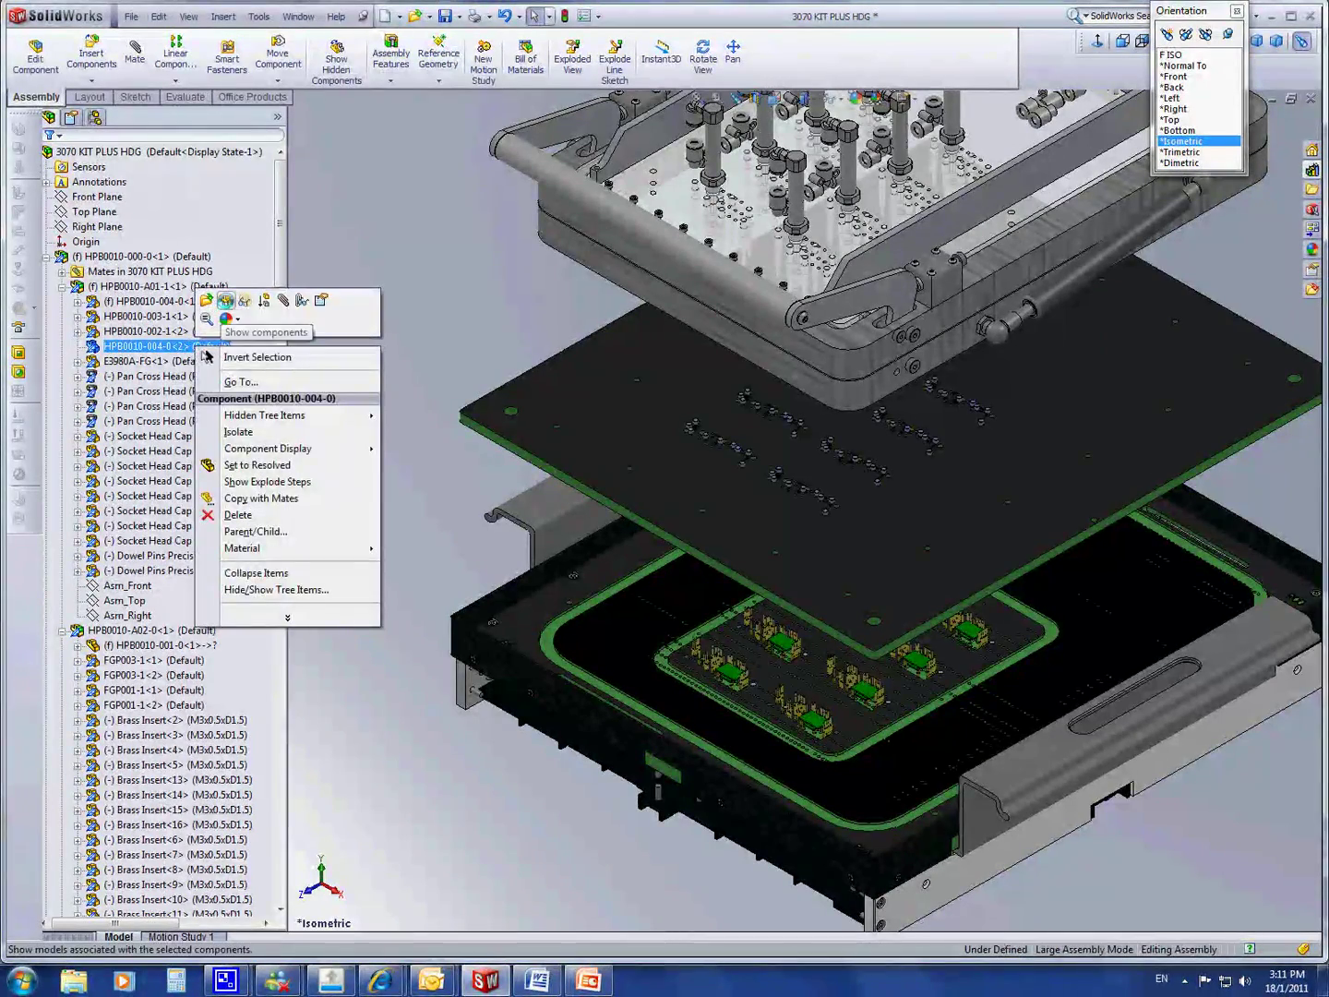
left_click(341, 330)
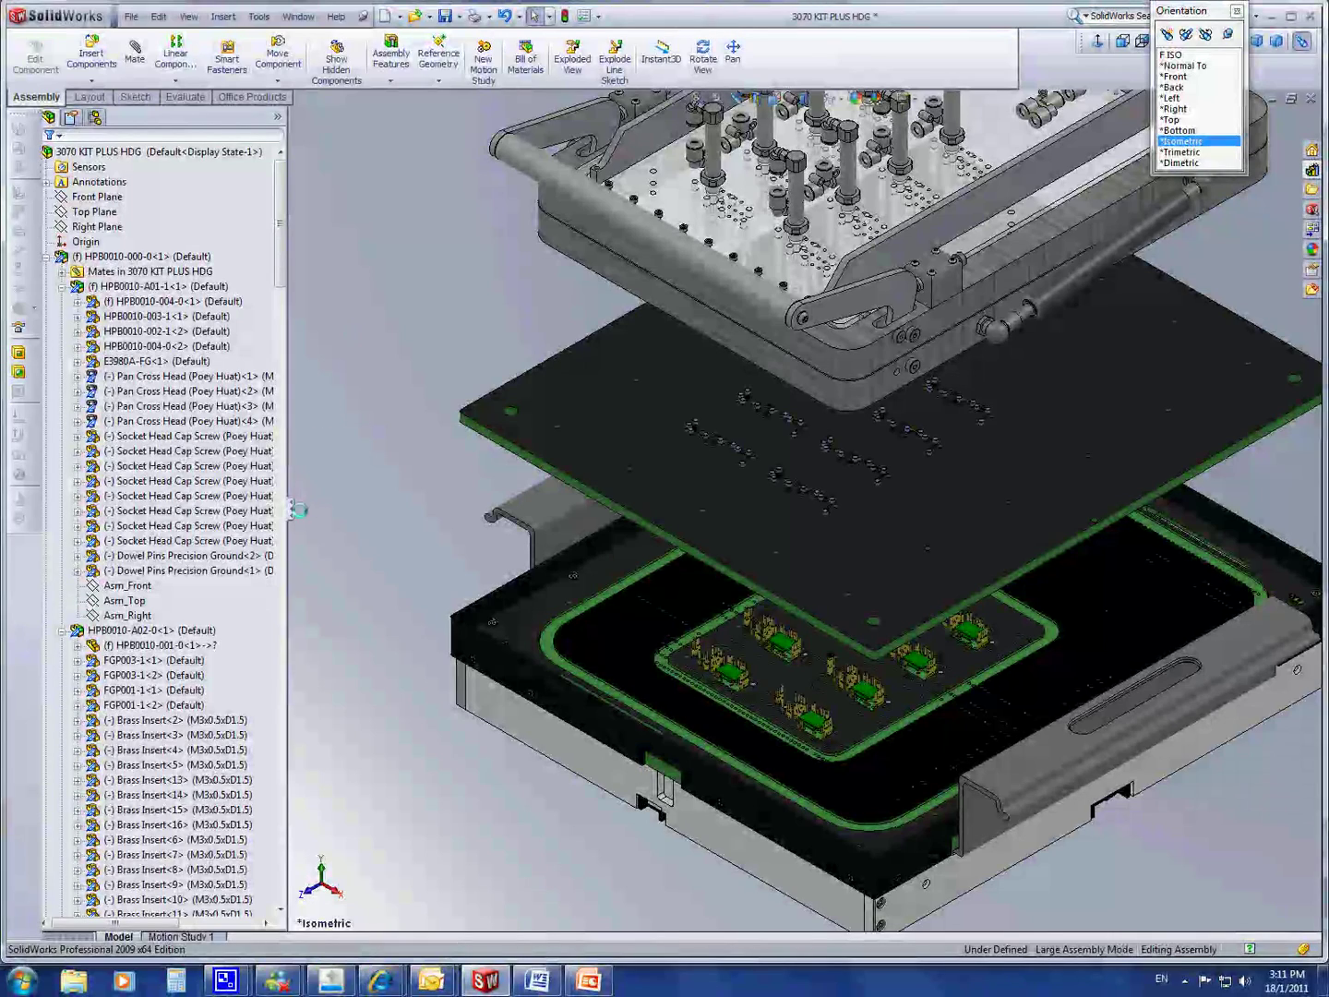
- Narrow the FeatureManager tree so the graphics area widens around the probe plate and base boards
left_click_drag(292, 509, 196, 507)
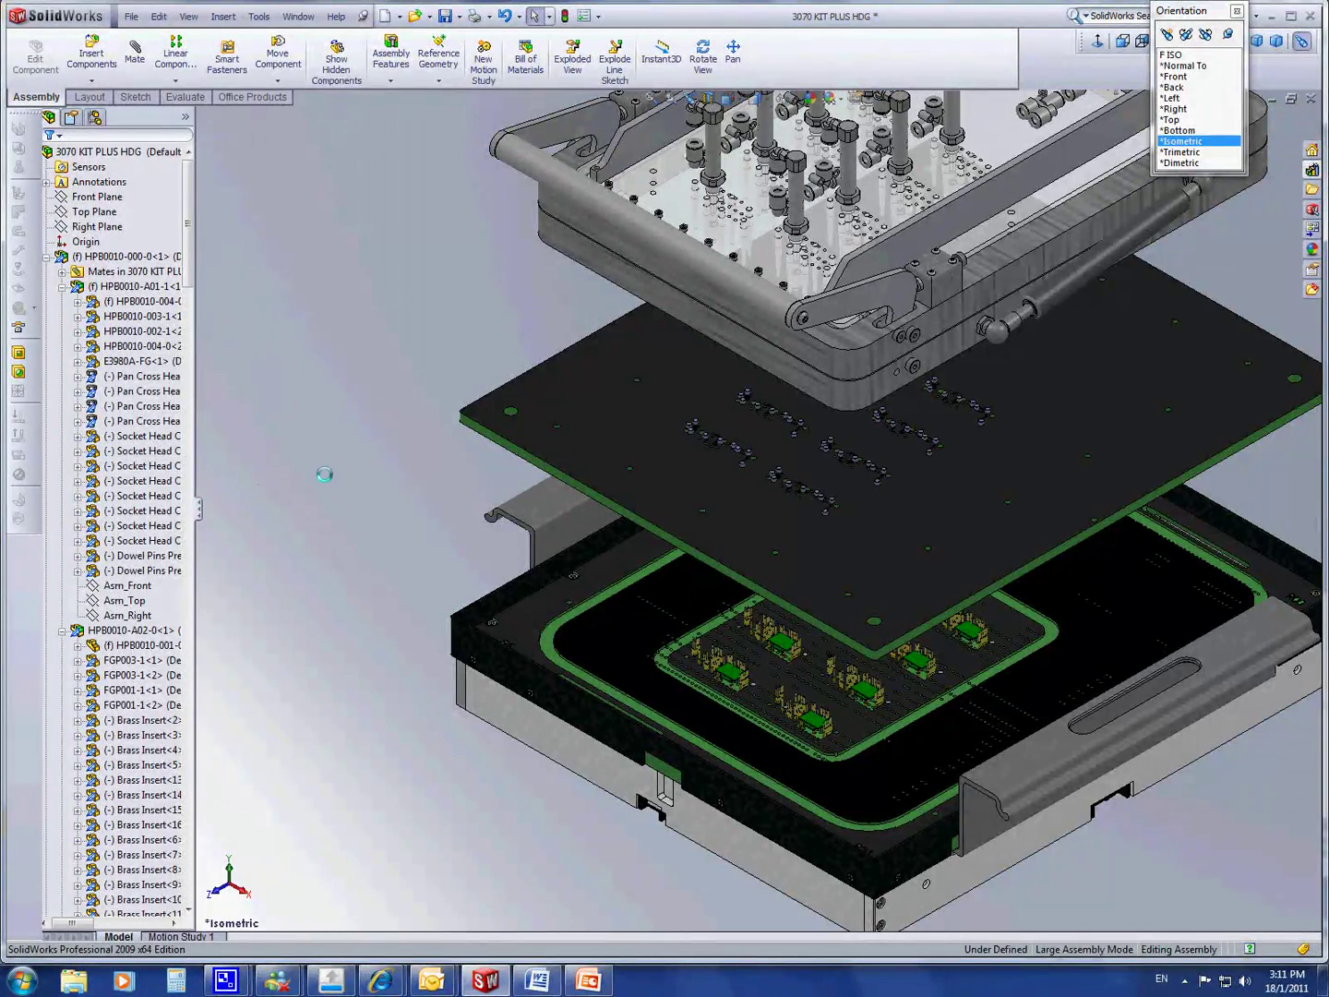